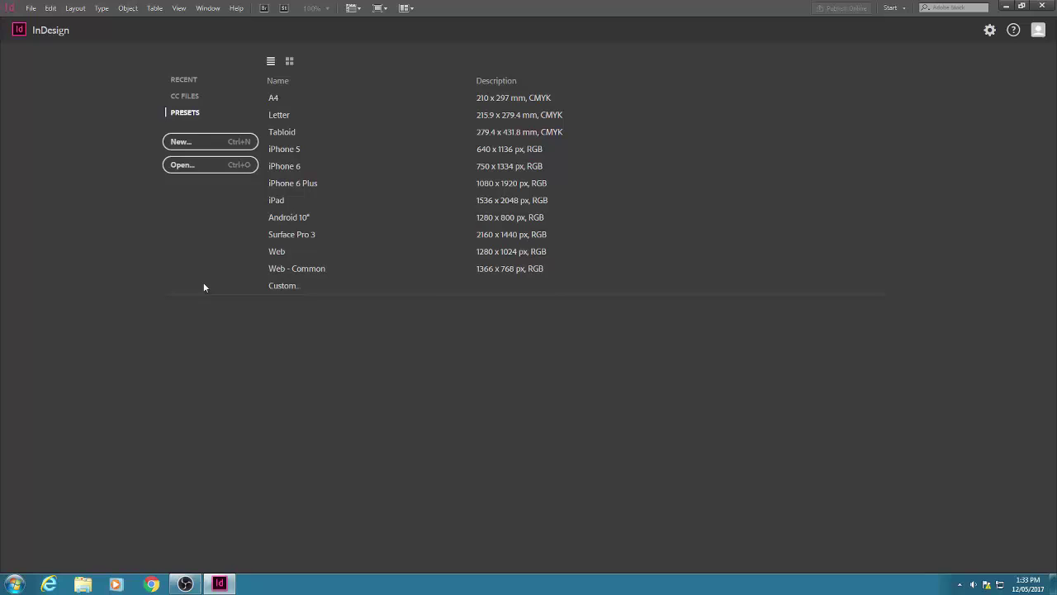
Create a 100-page A5 document with a primary text frame and unlinked, enlarged 16–18 mm margins
click(208, 142)
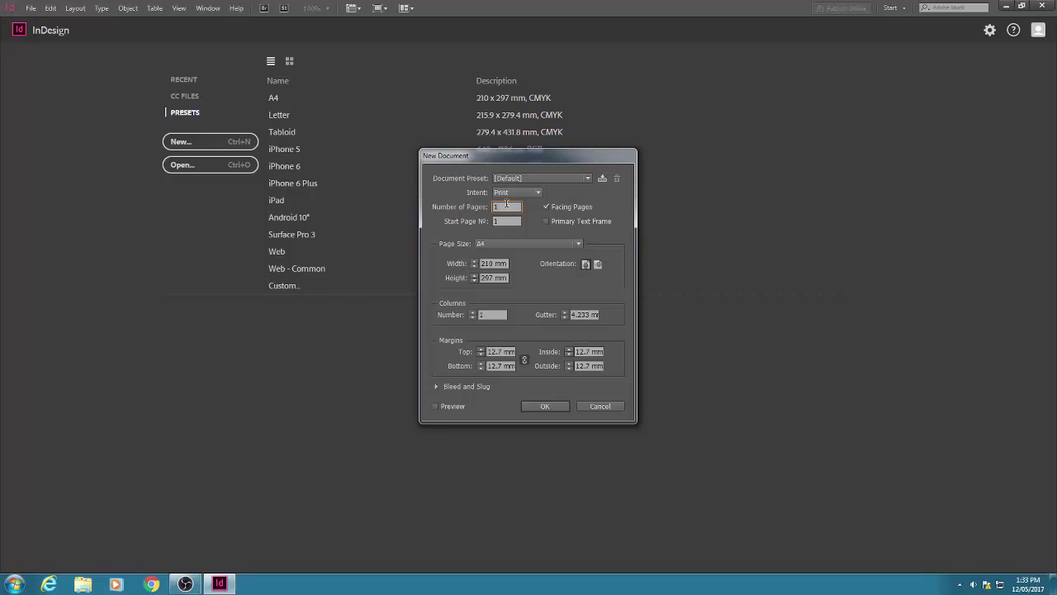
text(100)
click(545, 222)
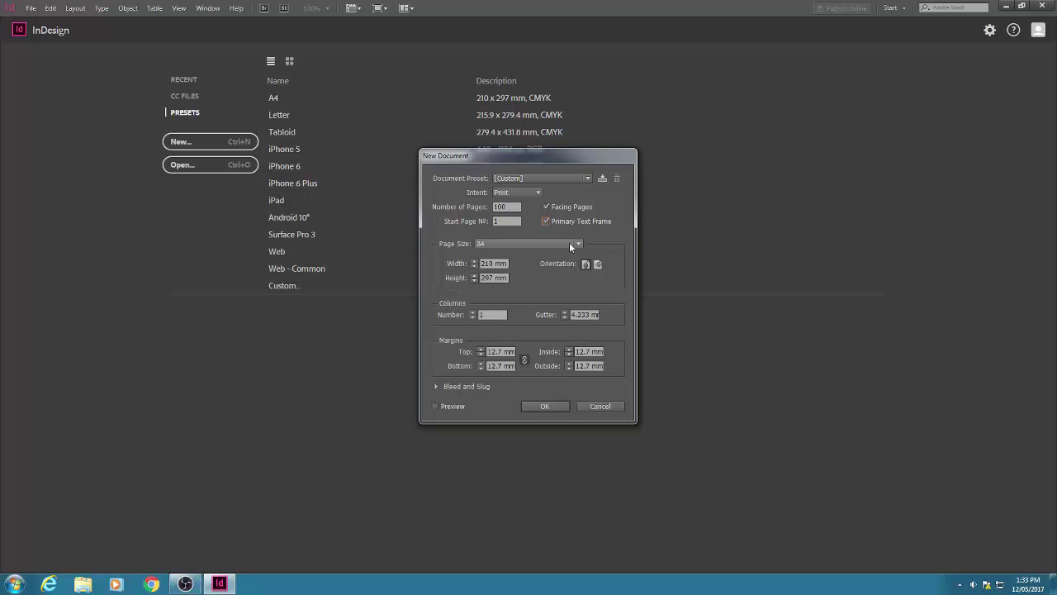
click(578, 244)
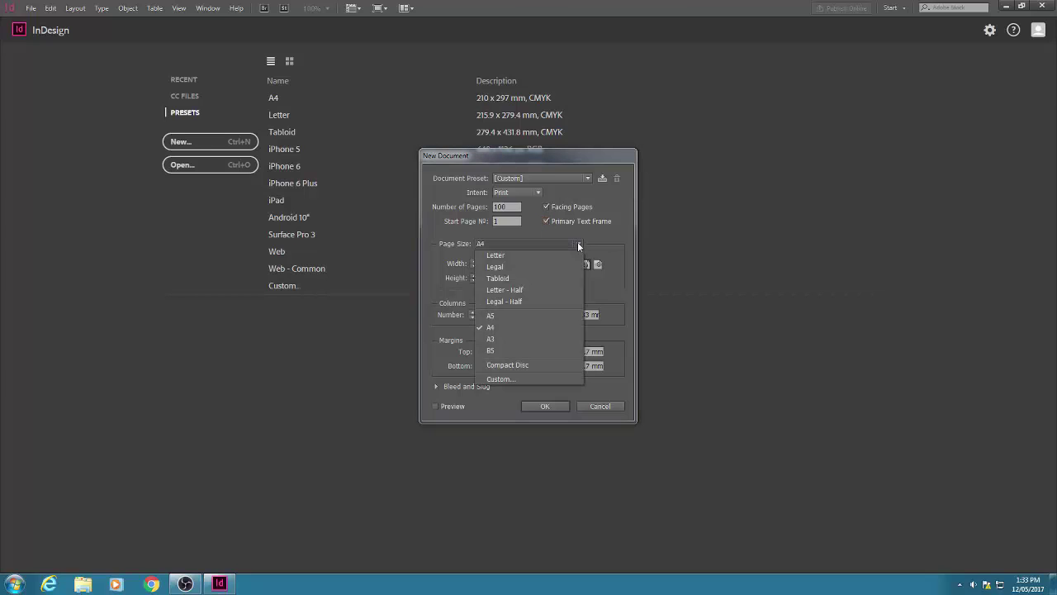
click(530, 316)
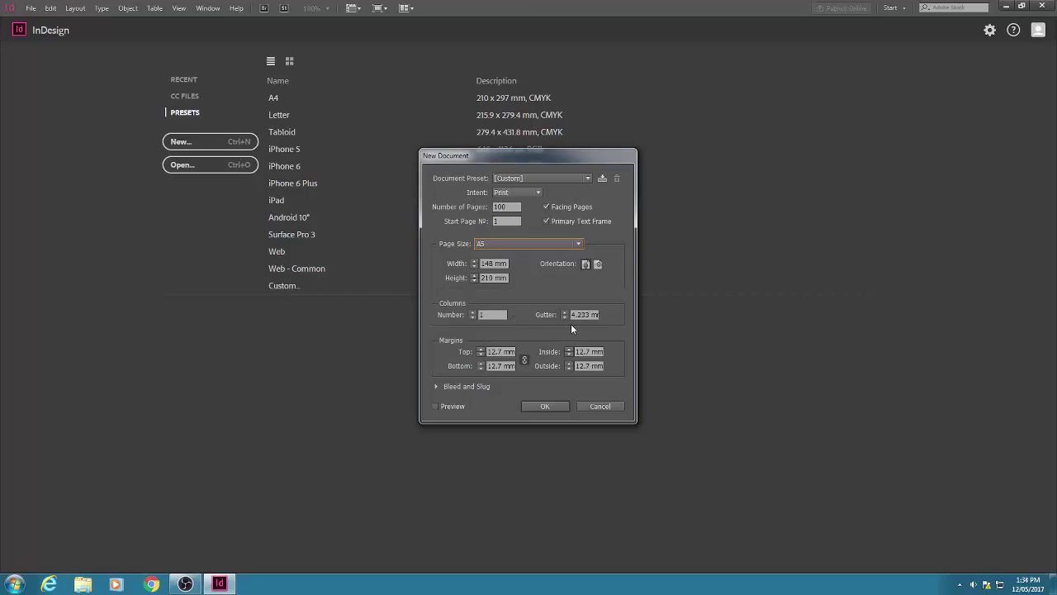
click(481, 351)
click(524, 360)
click(481, 363)
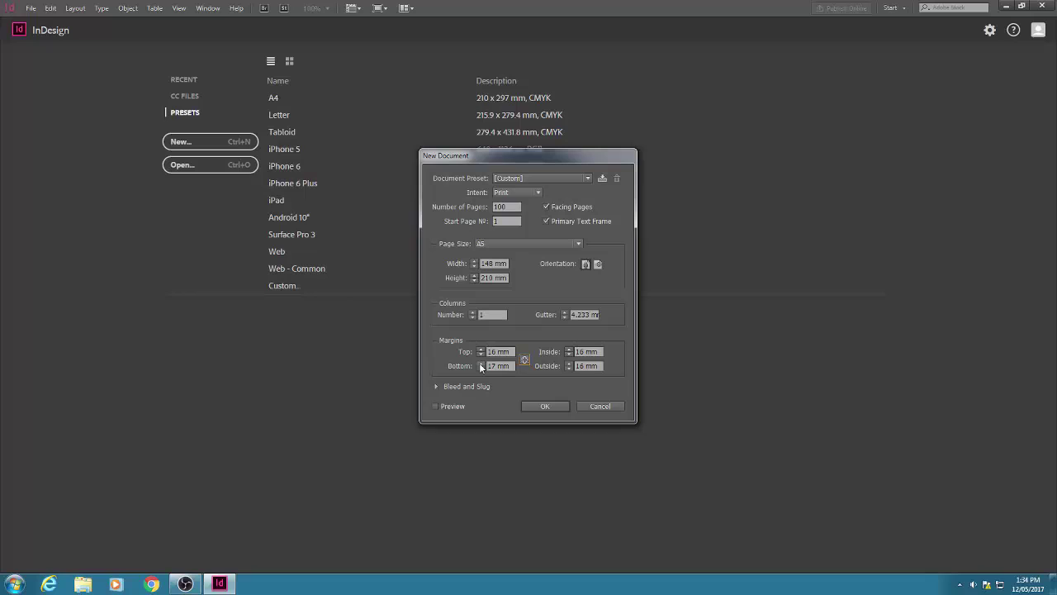
click(481, 363)
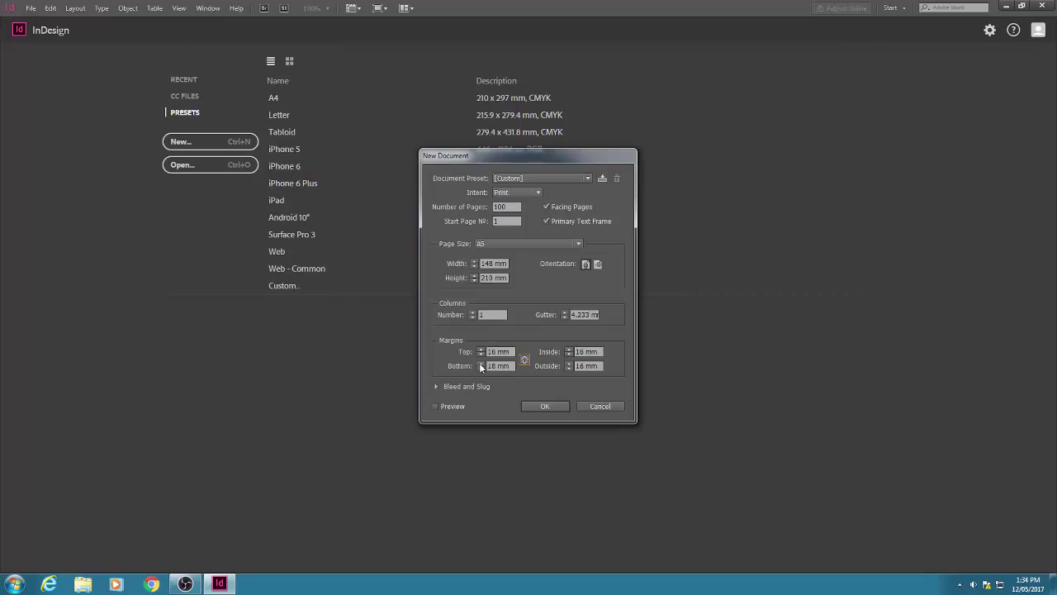
click(569, 349)
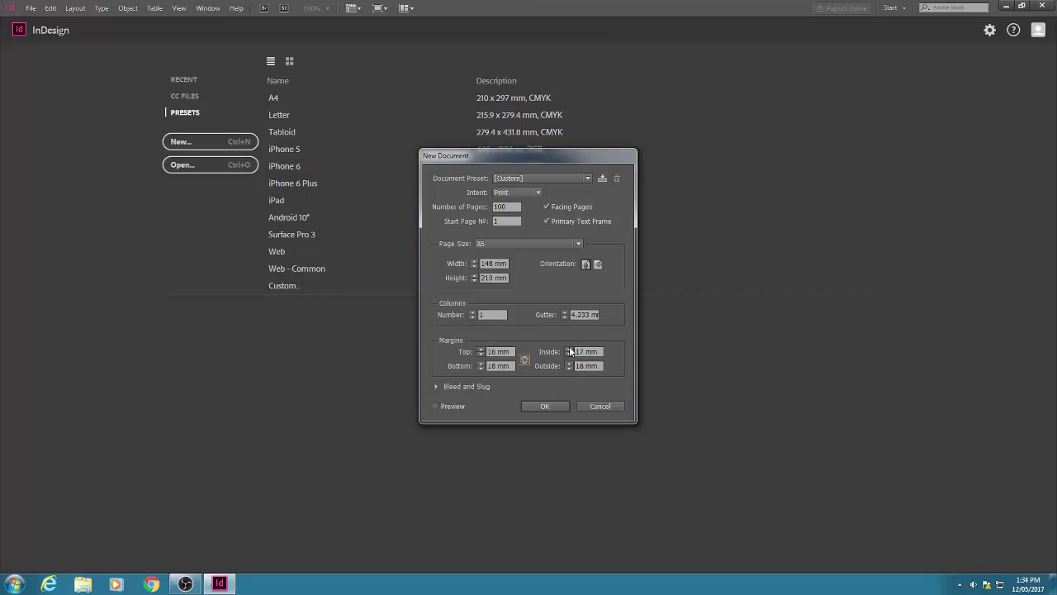
click(528, 407)
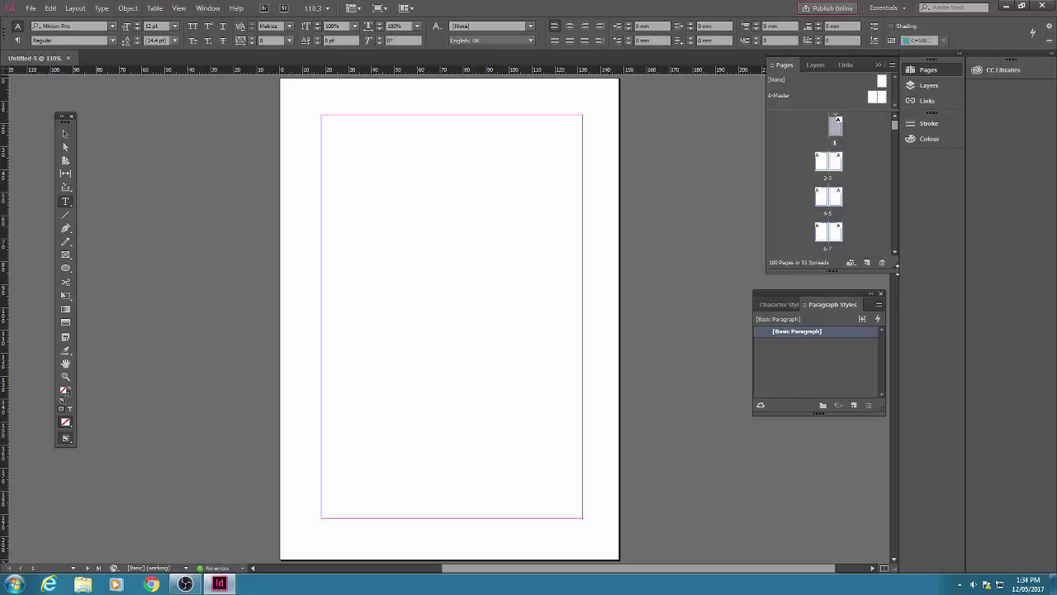
Place the Metamorphosis .doc text sample and autoflow it from page 1 through the document
mouse_move(897, 265)
mouse_down()
mouse_move(886, 418)
mouse_move(898, 271)
mouse_up()
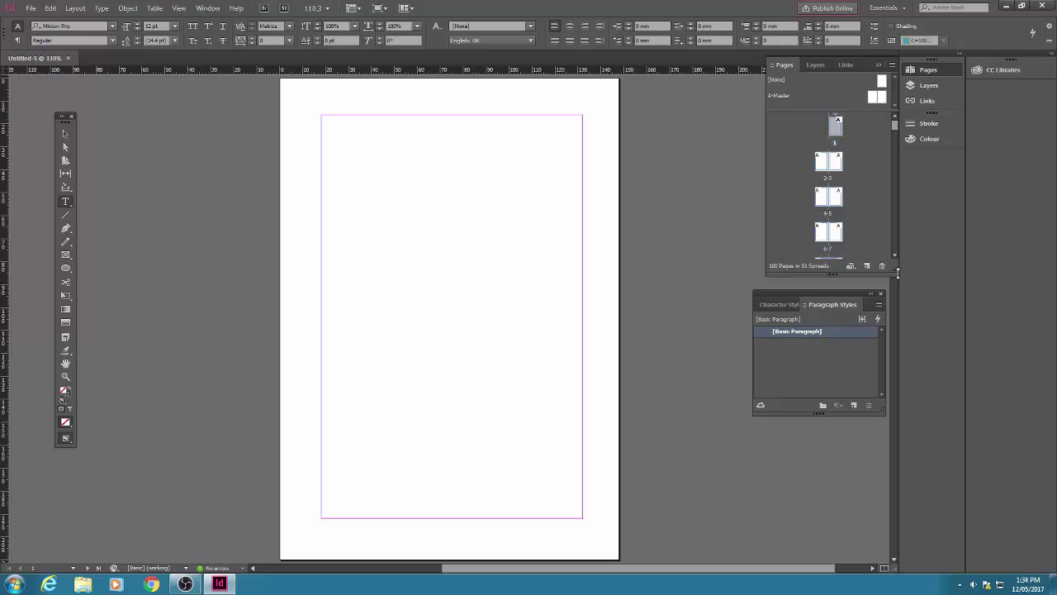
click(31, 10)
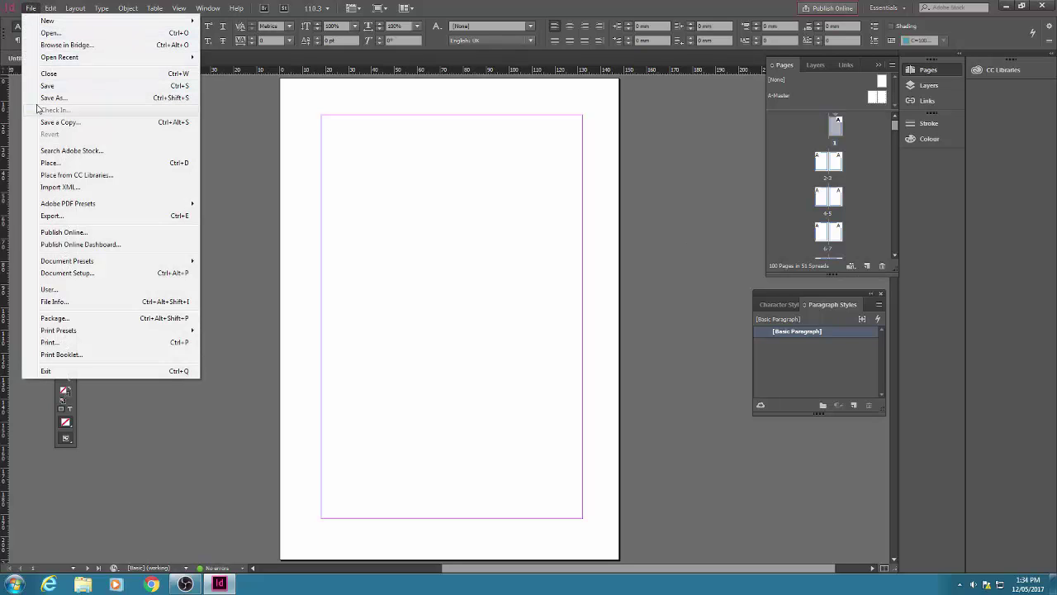
click(68, 168)
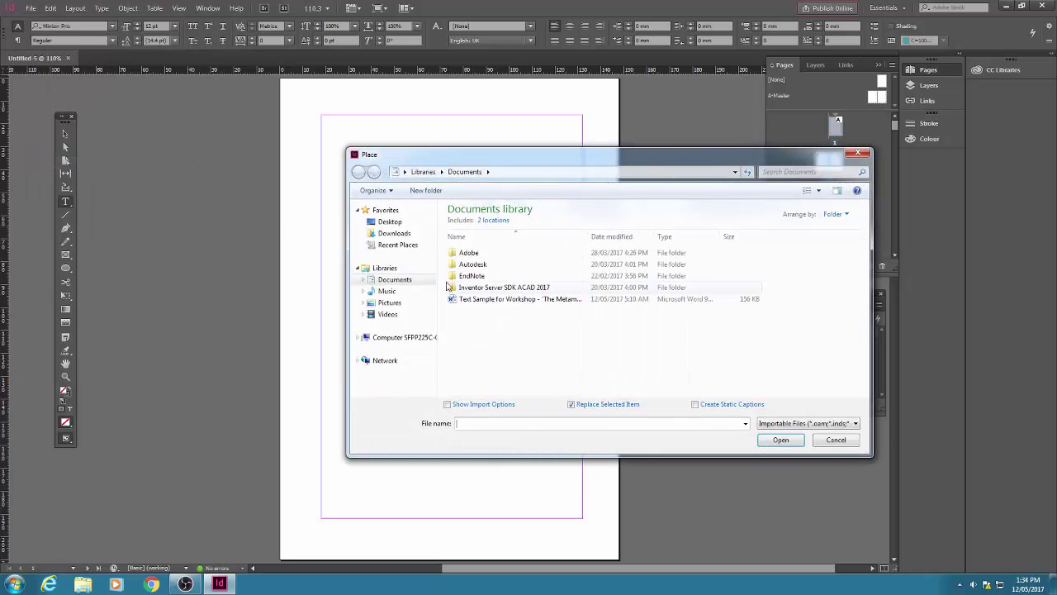
click(472, 302)
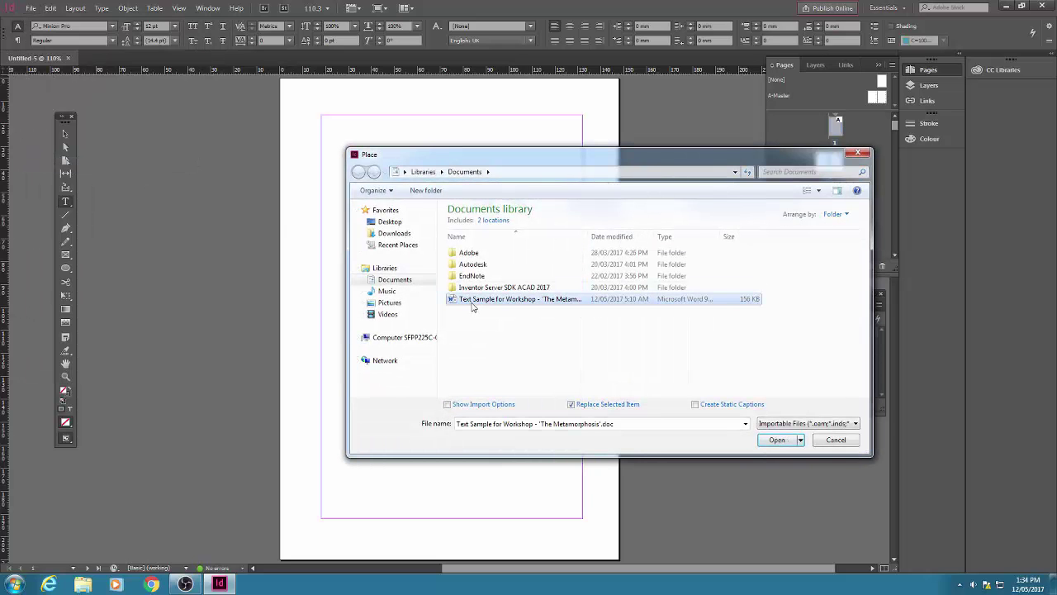
click(777, 440)
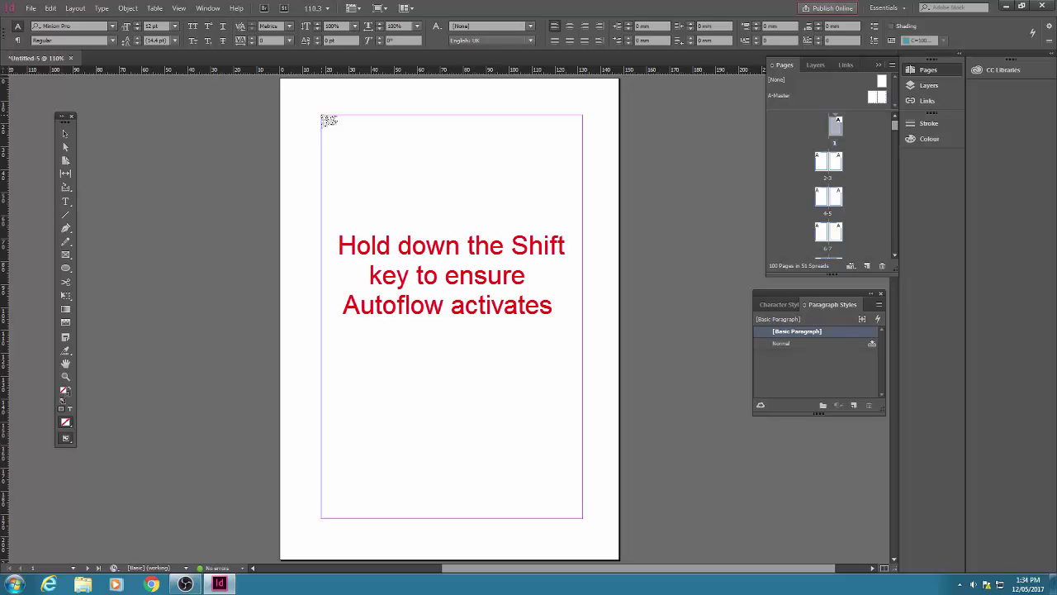
shift+click(322, 115)
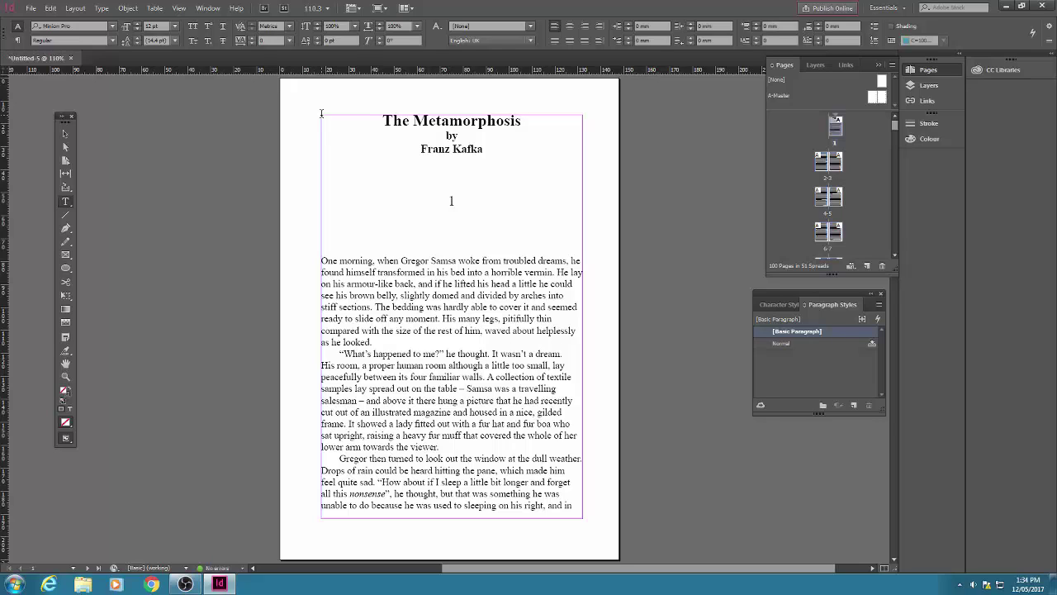
With the Type tool in the body text, reopen Paragraph Styles and select the whole story
click(67, 205)
click(449, 318)
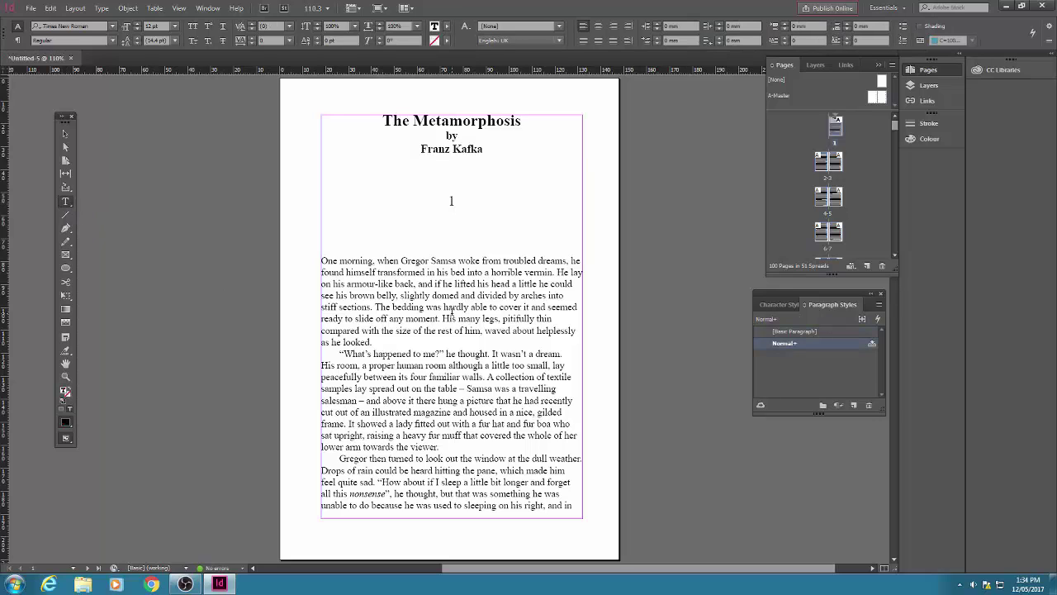
mouse_move(852, 349)
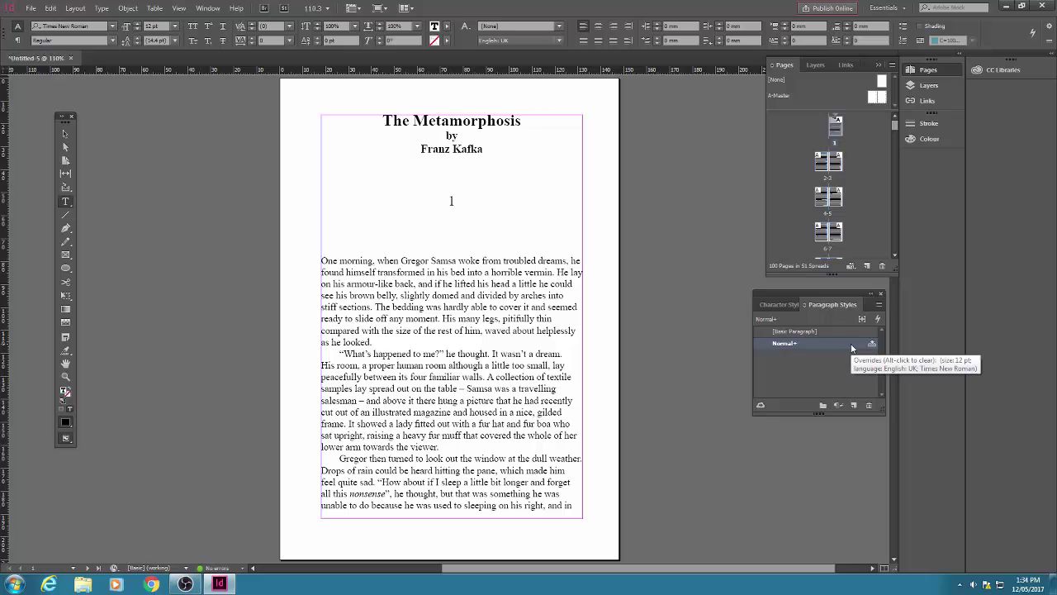
click(881, 294)
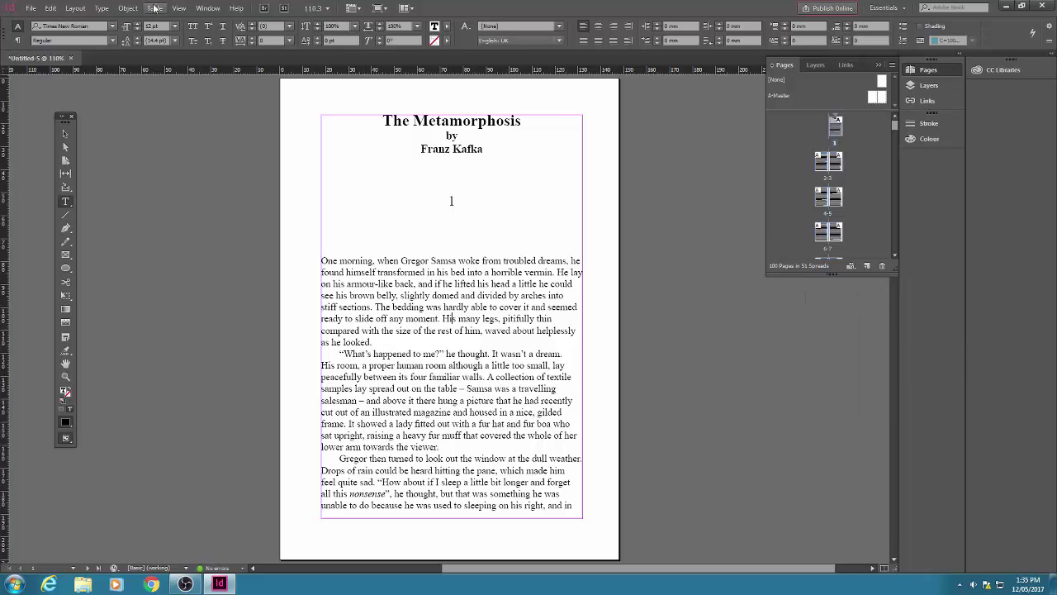
click(102, 9)
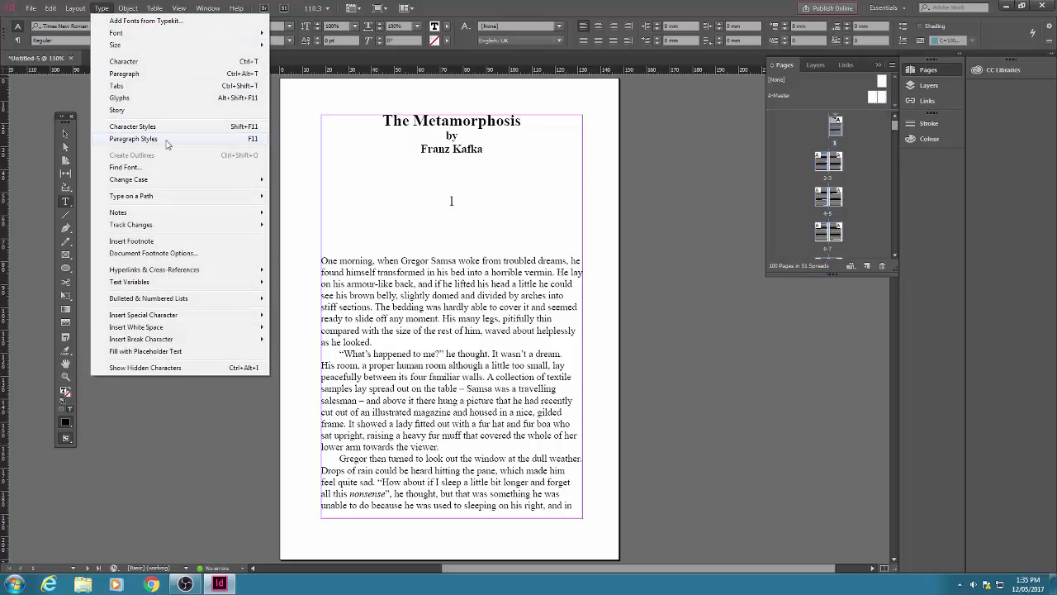
click(133, 139)
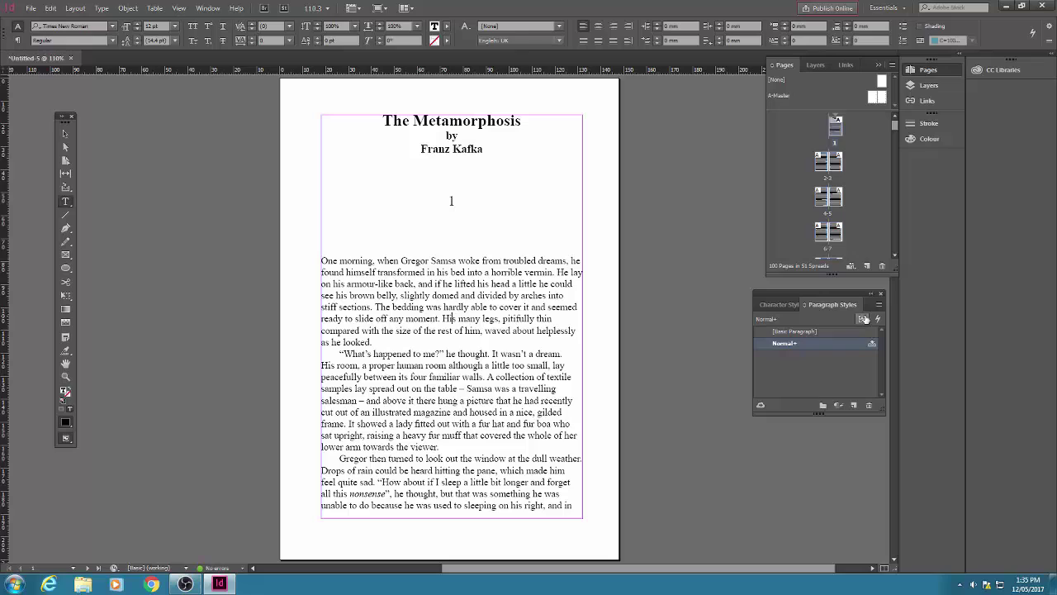
mouse_move(851, 351)
click(50, 9)
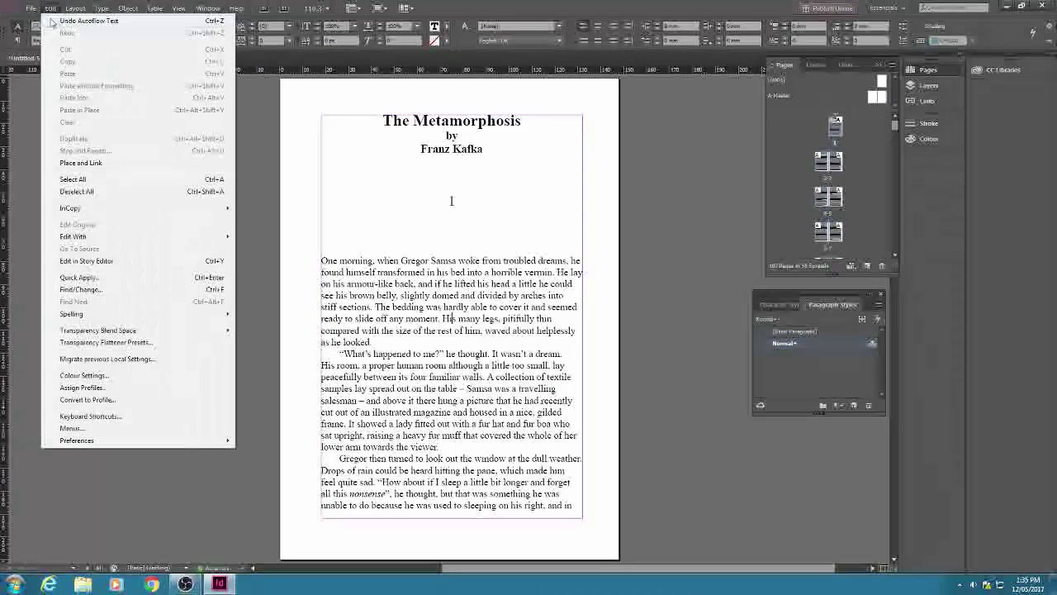
click(71, 178)
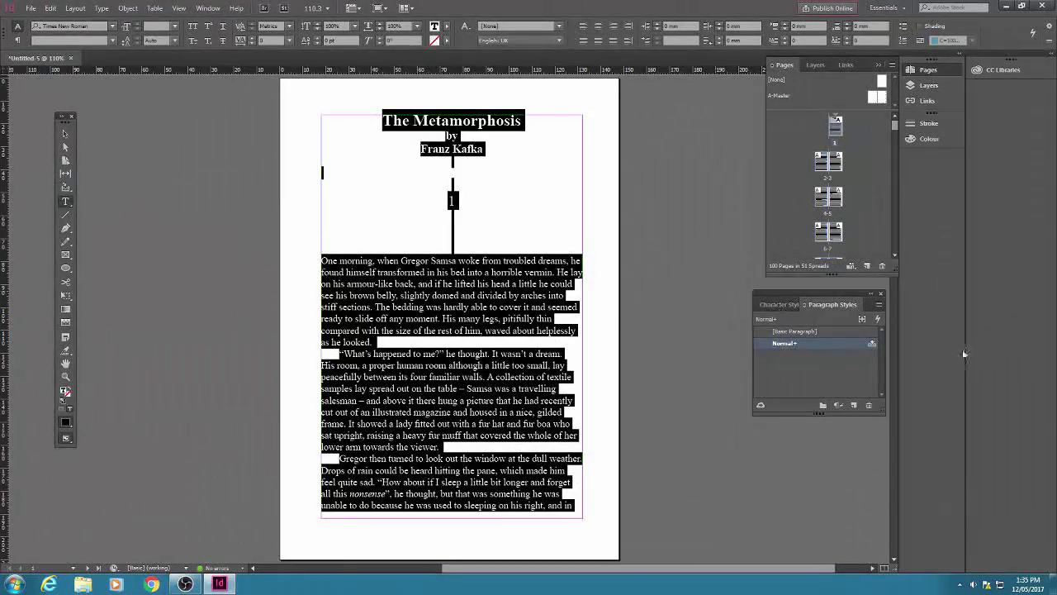
Edit the Normal style to use Georgia at 11.5 pt on 14 pt leading
right_click(843, 348)
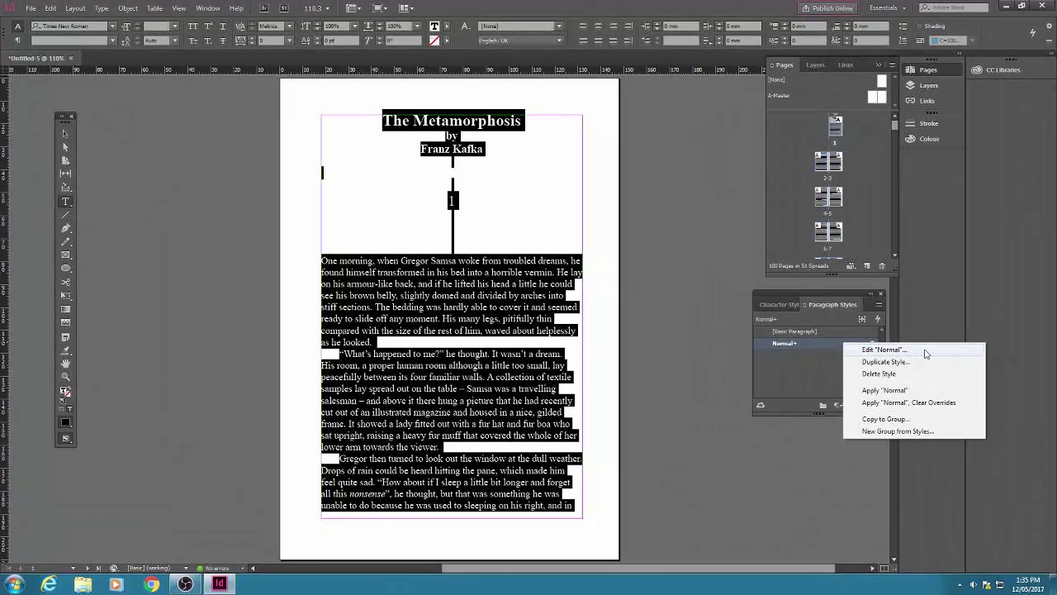
click(884, 349)
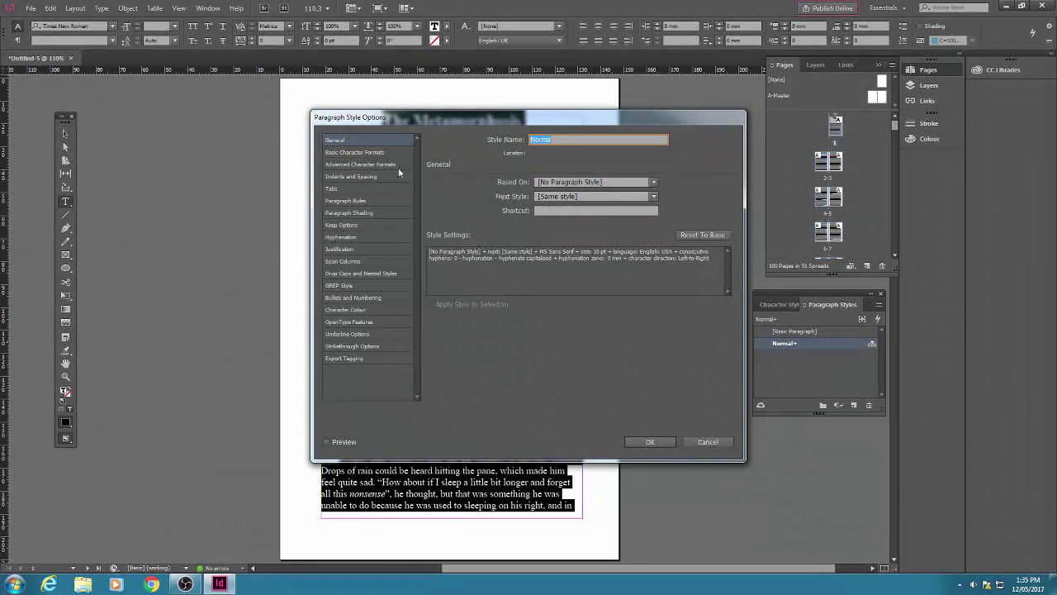
click(371, 153)
click(580, 187)
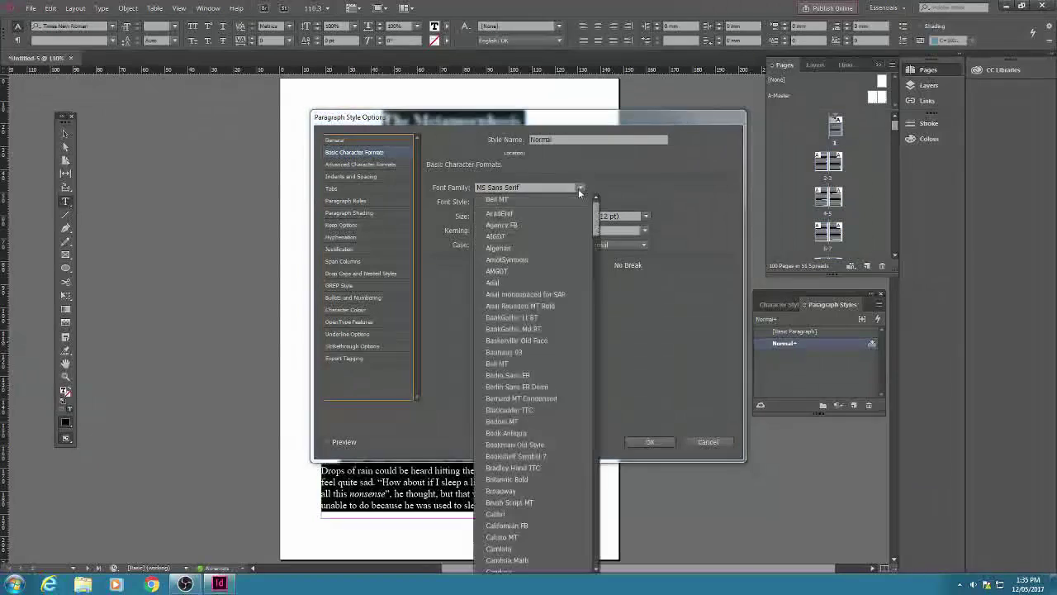
scroll(523, 353, down, 15)
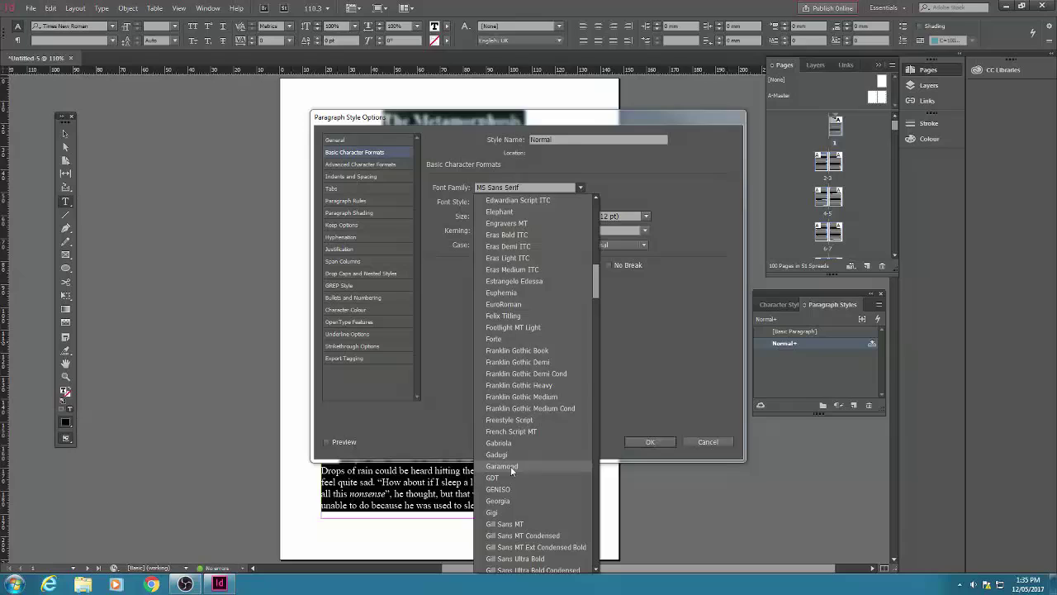
click(495, 500)
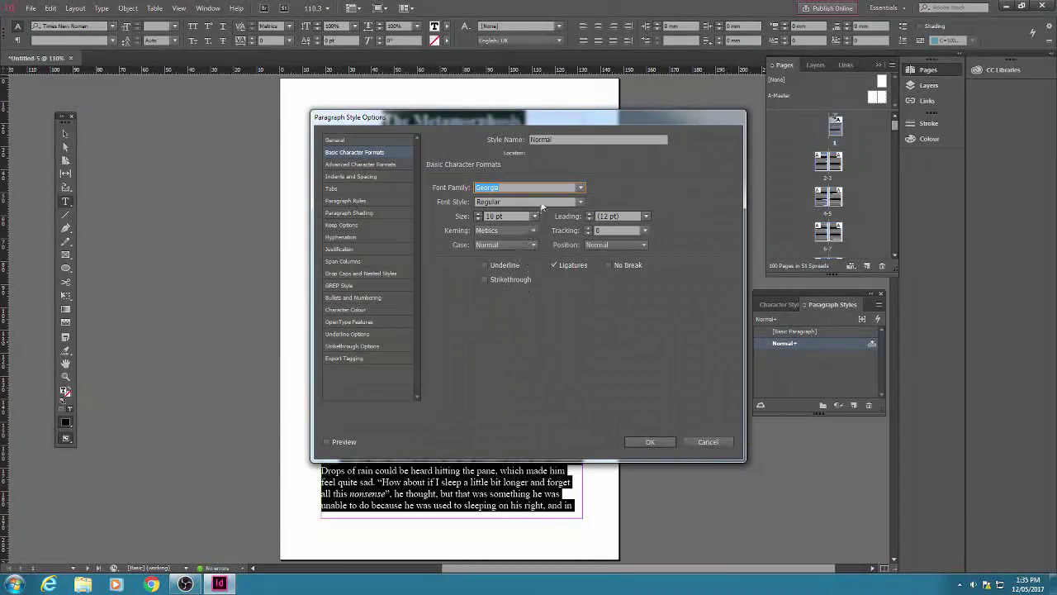
key(Tab)
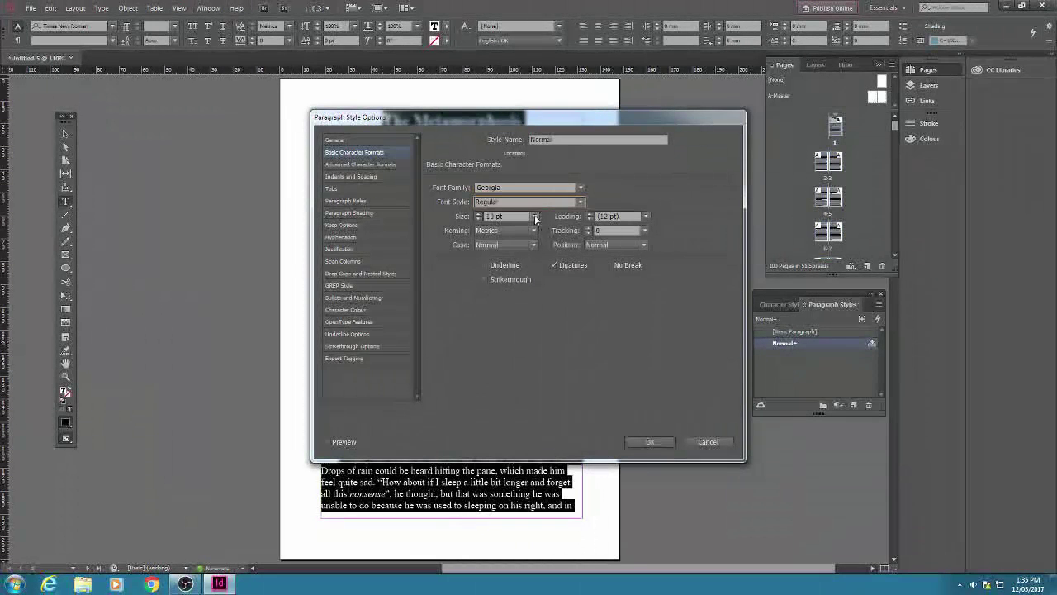
click(478, 215)
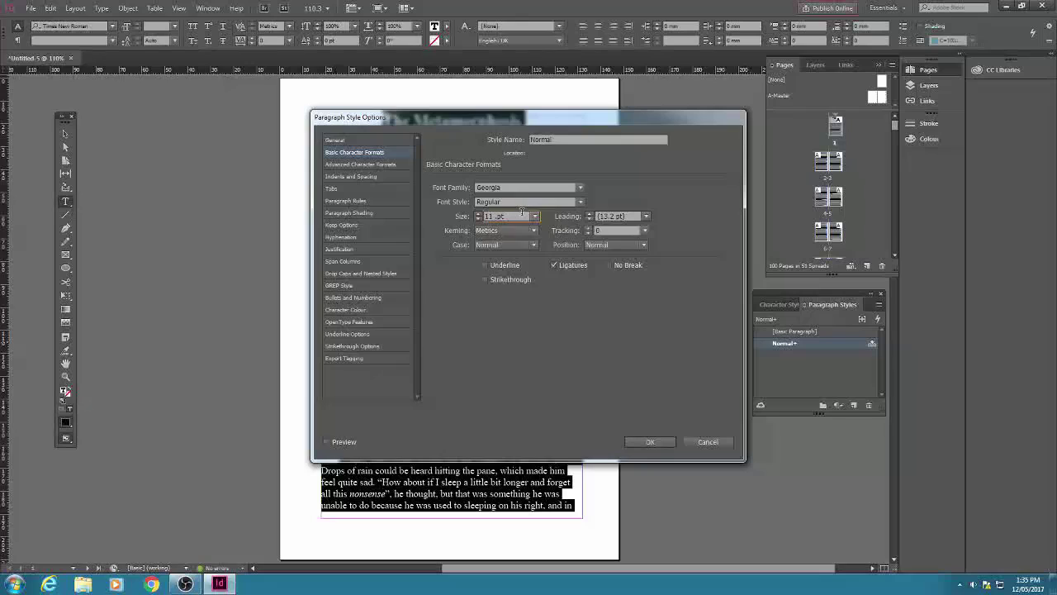
click(498, 216)
text(.5)
click(589, 214)
Give Normal left-justified alignment and a 5 mm first-line indent, then clear the story's overrides
click(371, 177)
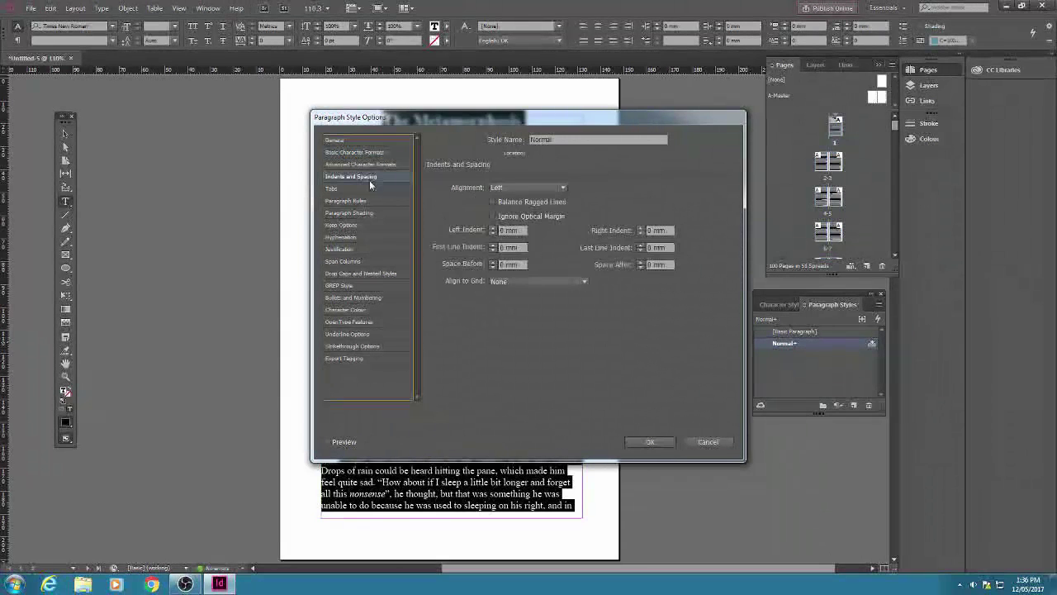
click(564, 186)
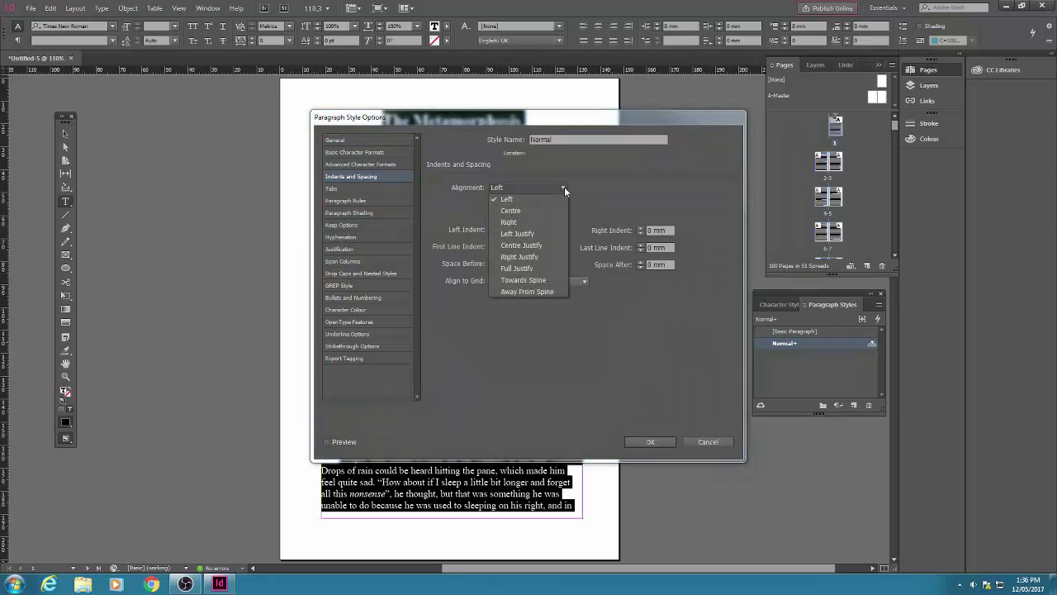
click(544, 233)
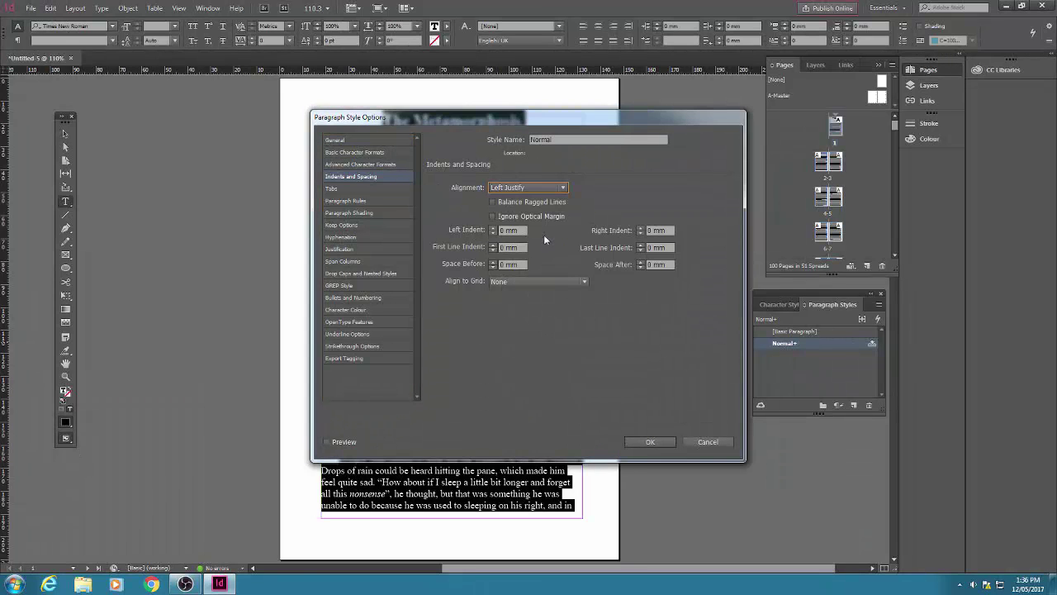
click(493, 244)
click(492, 244)
click(668, 441)
click(668, 441)
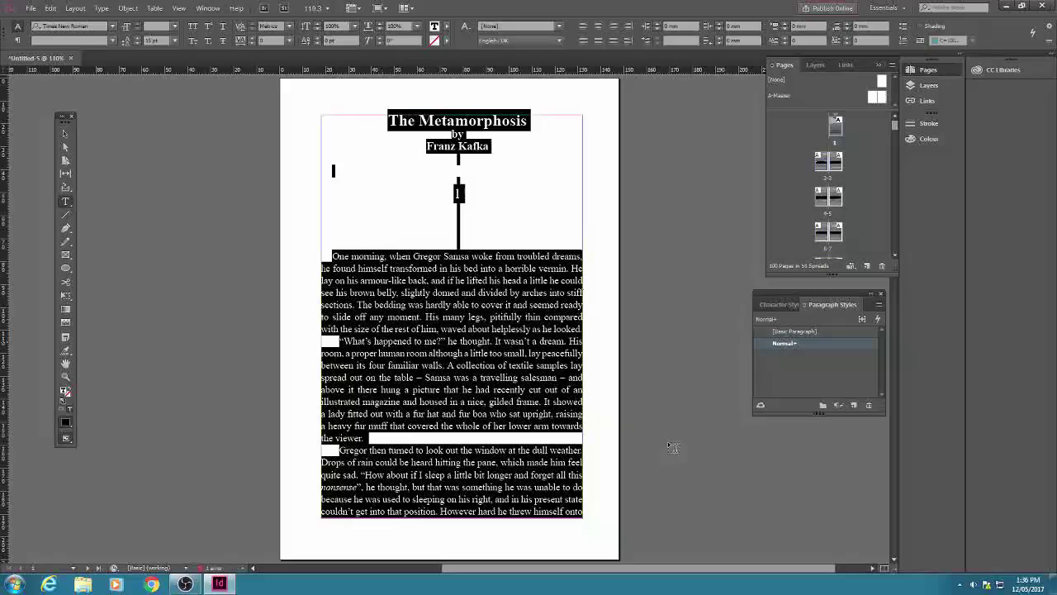
alt+click(811, 343)
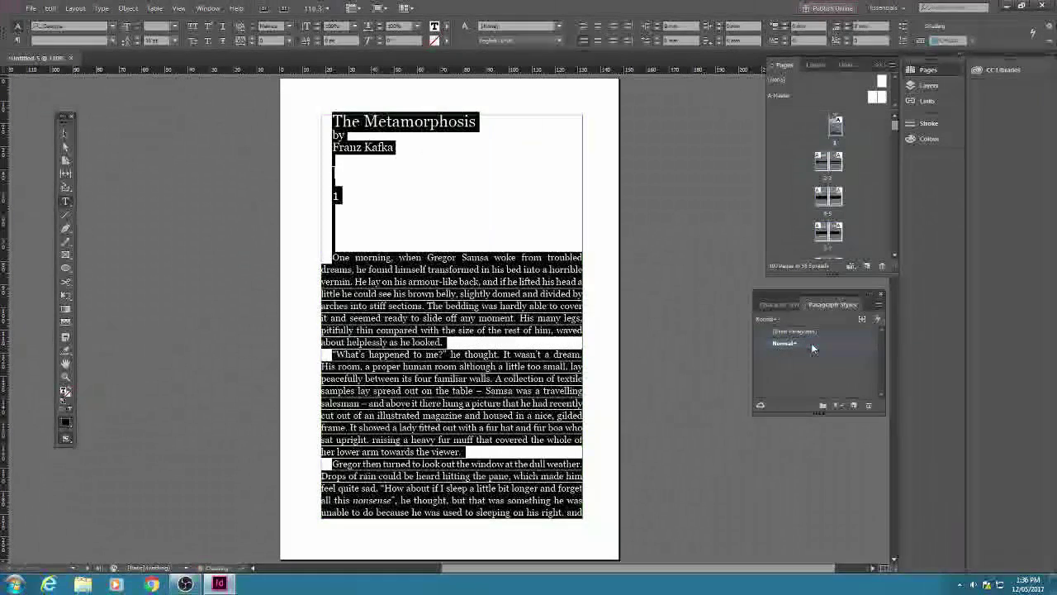
click(418, 300)
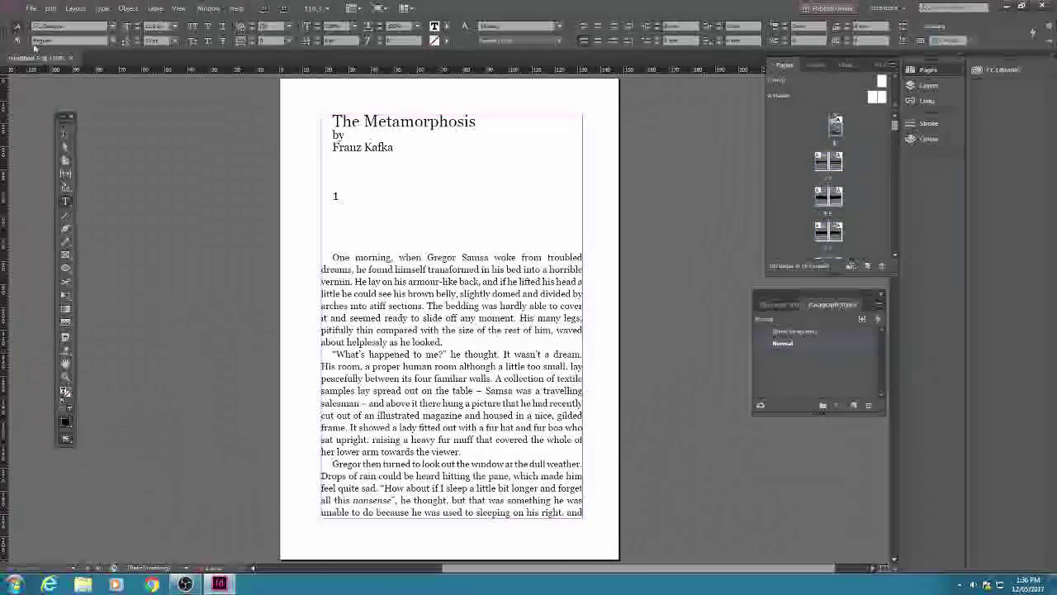
Save the document as 'Book Pages' in the Documents folder
click(31, 12)
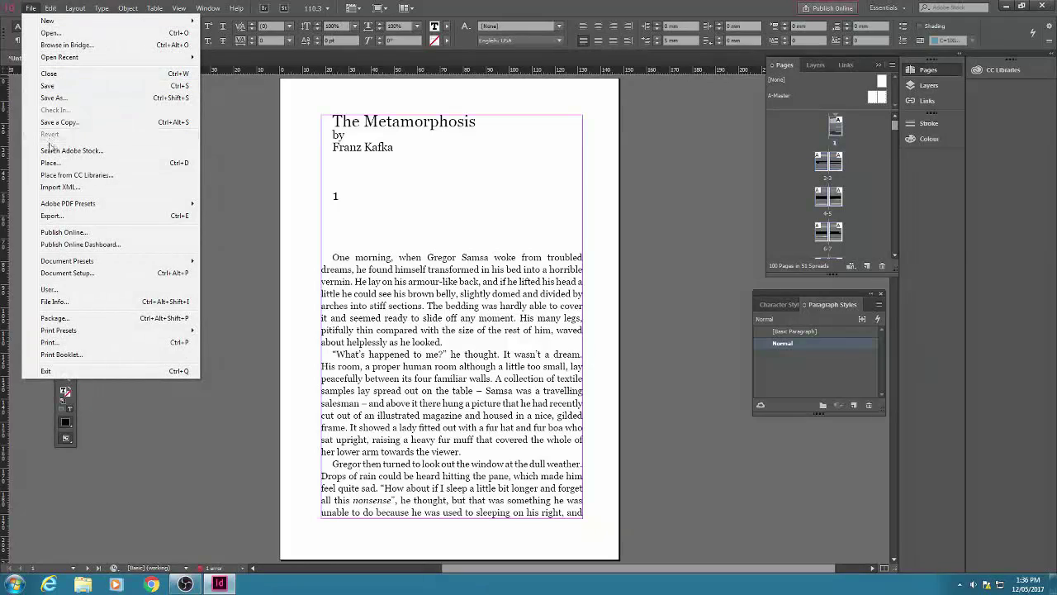
click(58, 87)
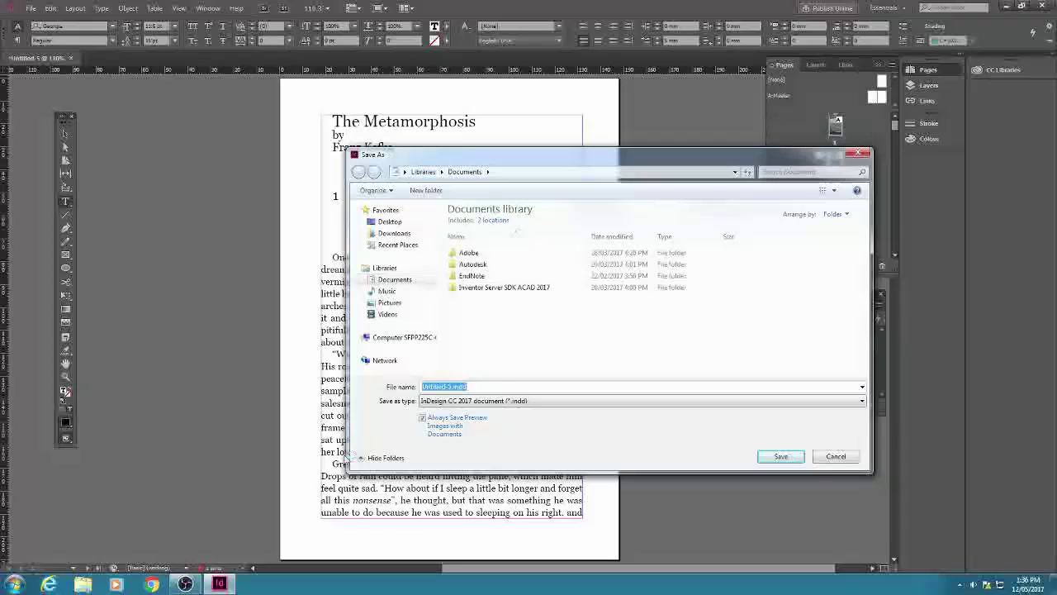
text(Book P)
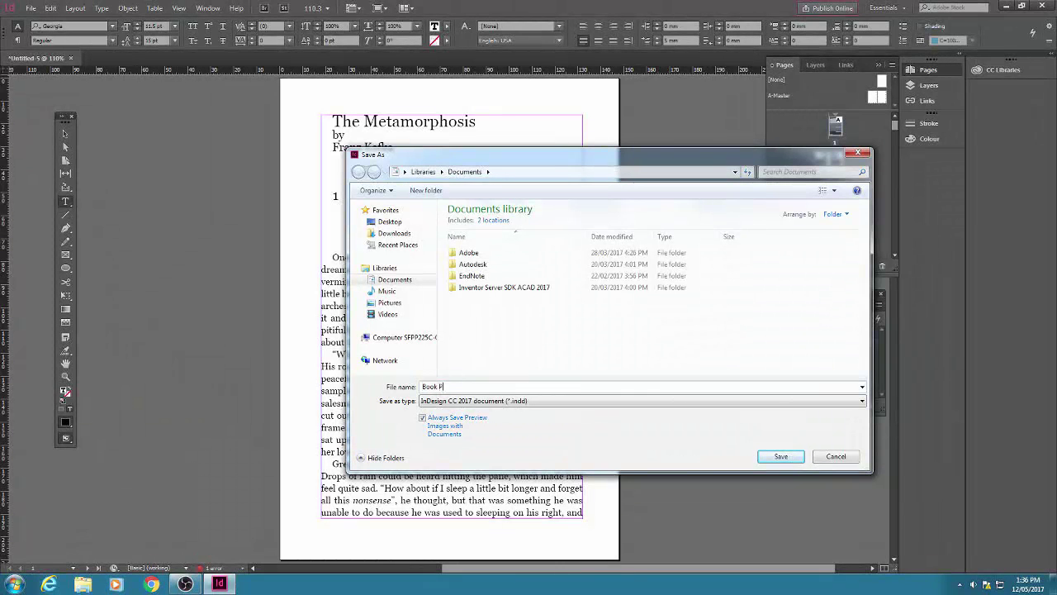
text(ages)
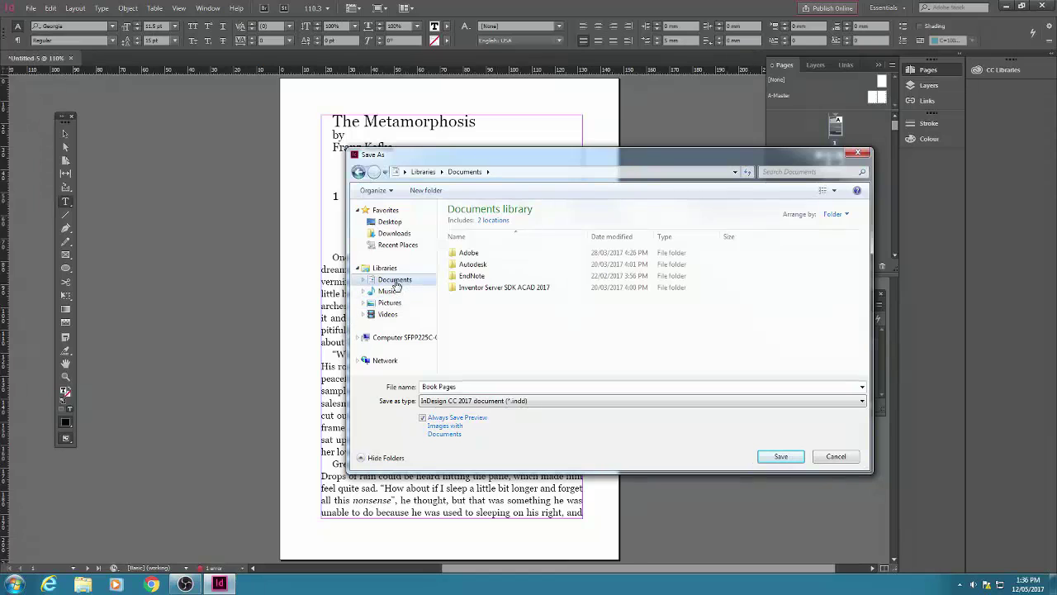
click(780, 457)
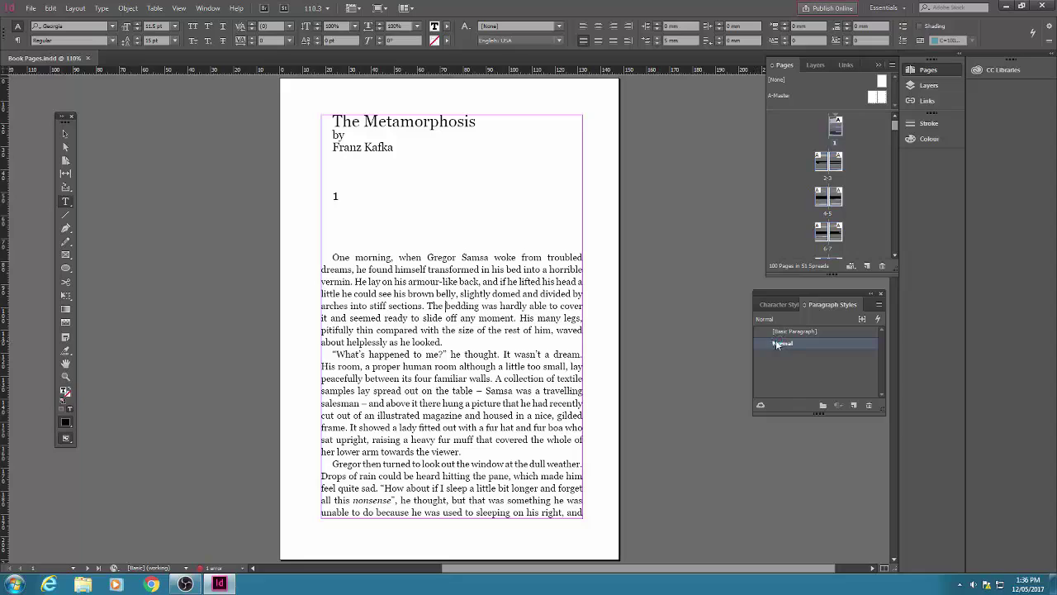
Add a 'Normal Opener' paragraph style, based on Normal, with a 0 mm first-line indent
click(879, 305)
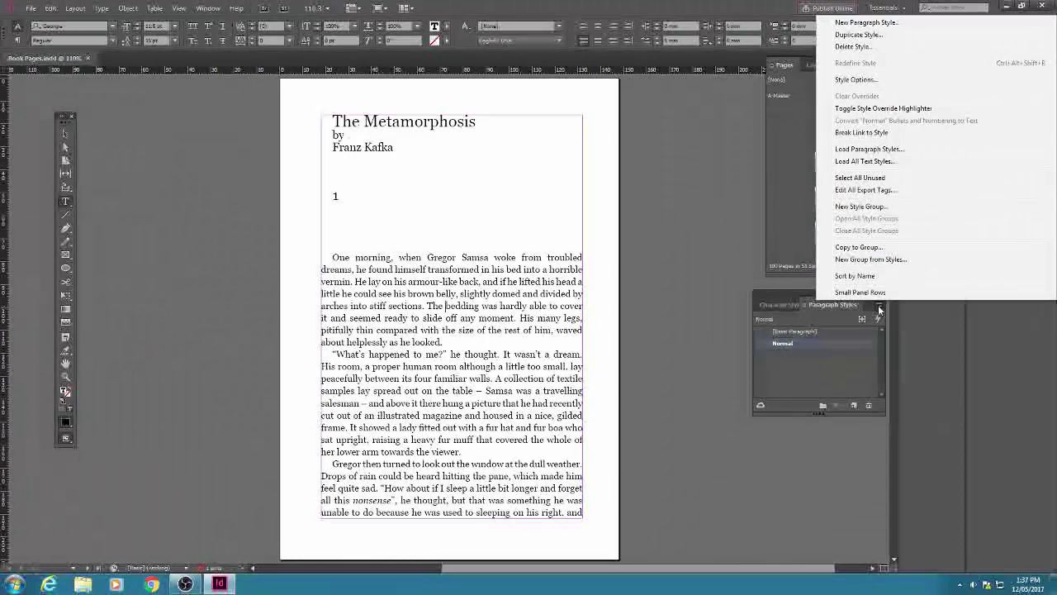
click(864, 22)
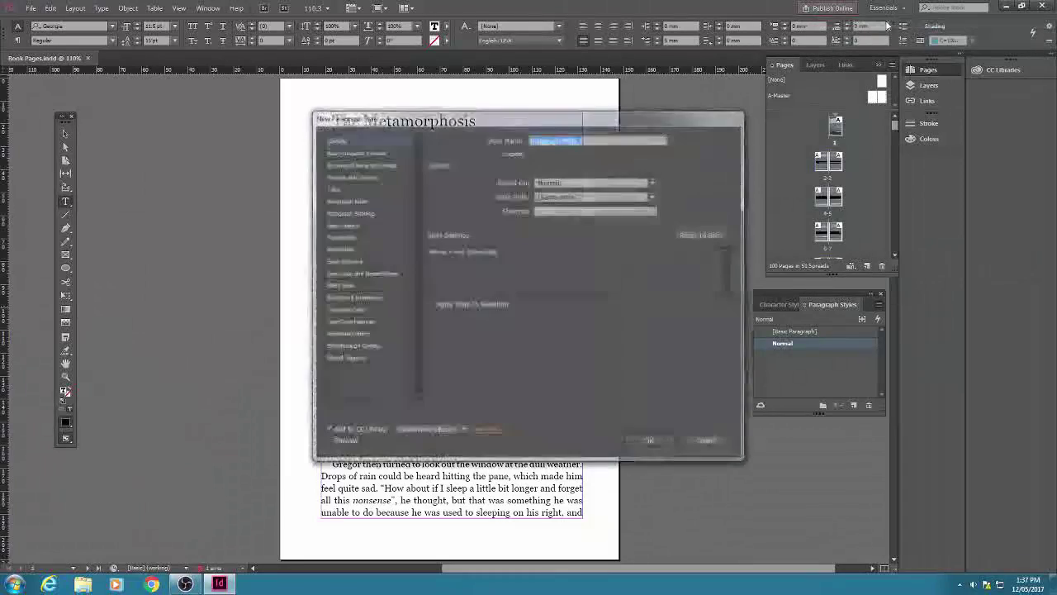
text(No)
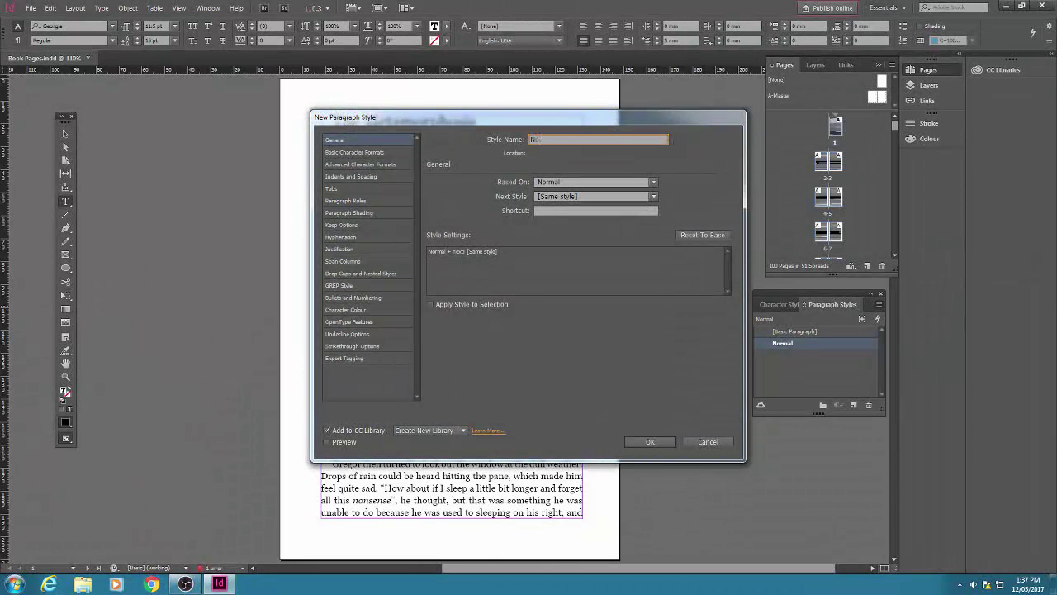
text(rmal Opener)
click(615, 184)
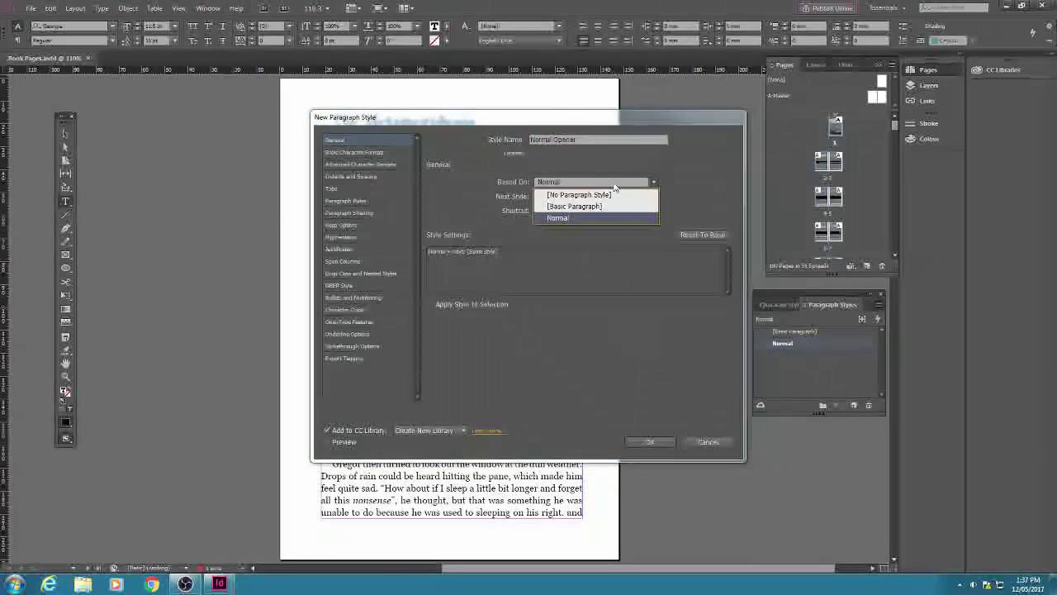
click(574, 216)
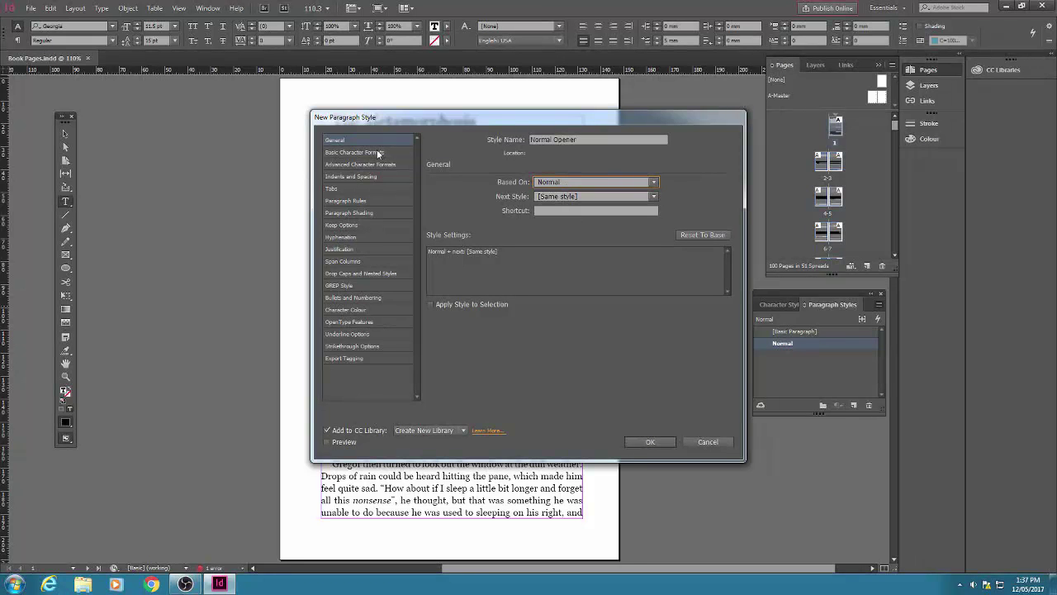
click(369, 175)
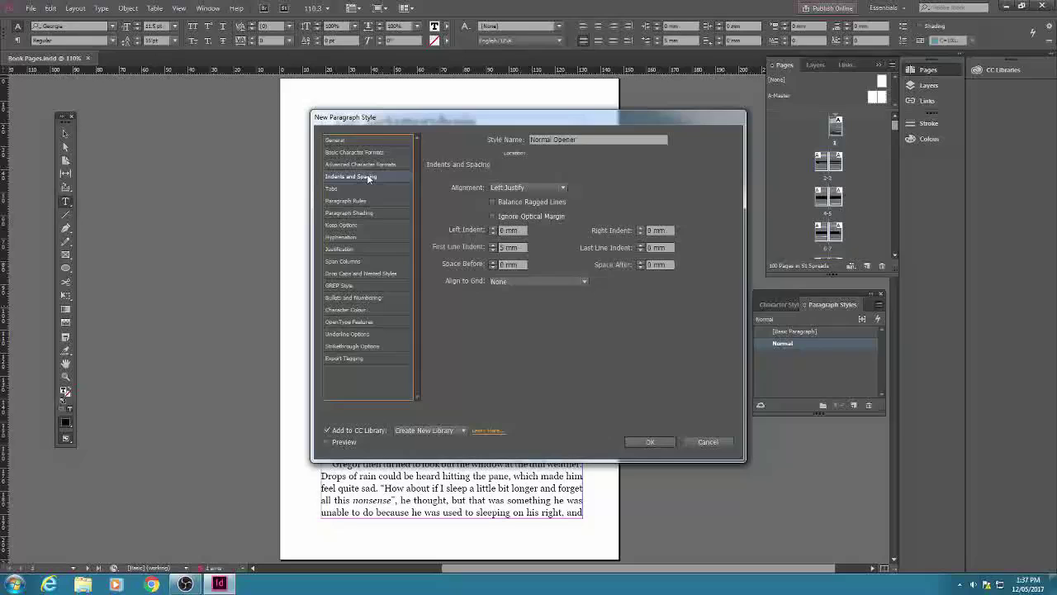
click(493, 251)
click(493, 251)
click(493, 251)
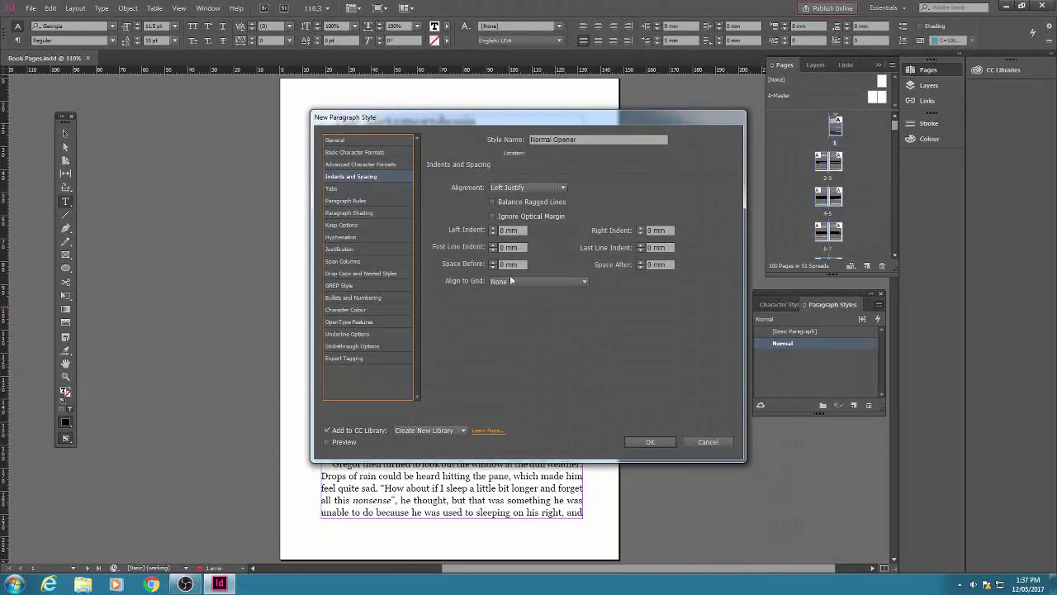
click(638, 442)
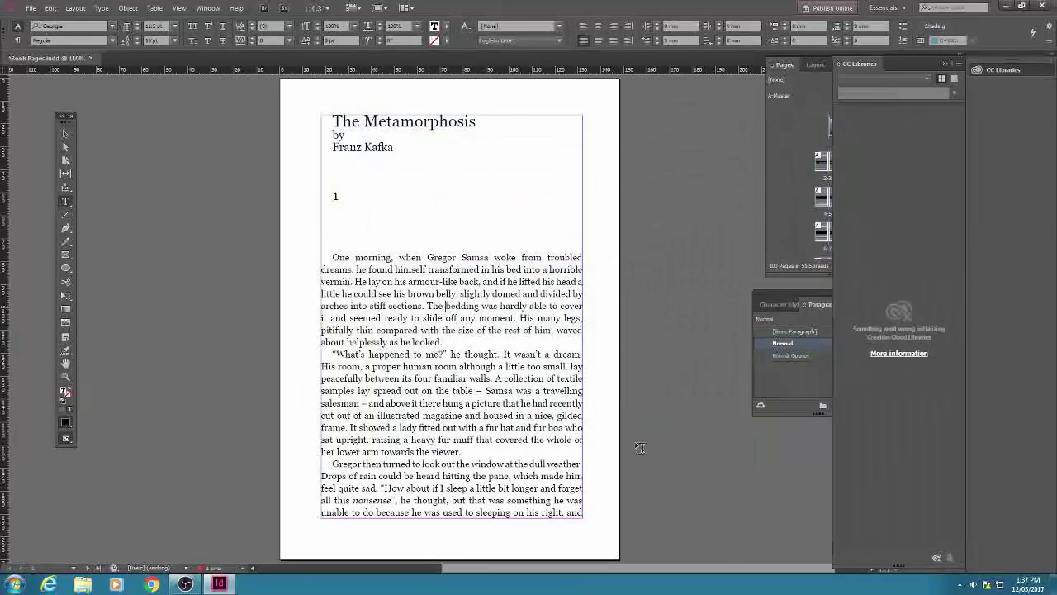
Apply Normal Opener to the first paragraphs of chapters 1, 2 and 3, then return to page 1
click(946, 65)
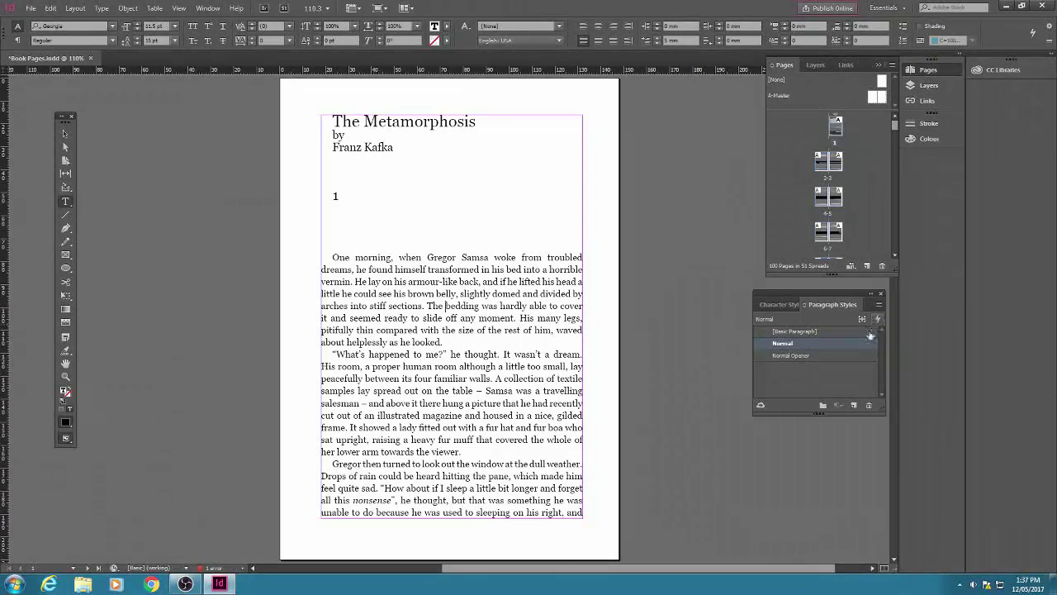
click(841, 355)
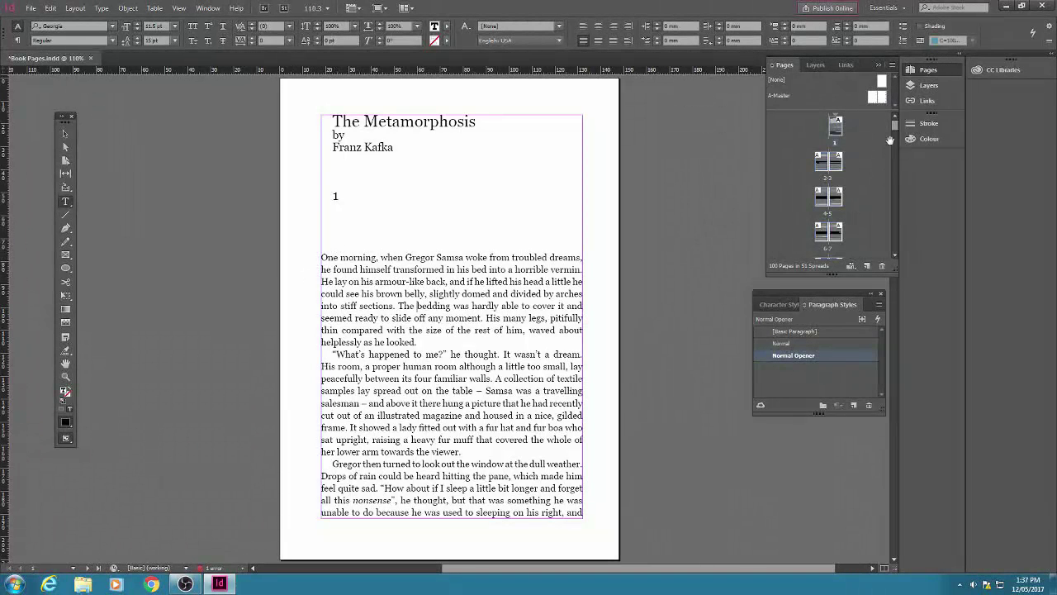
drag(895, 128, 897, 150)
double_click(829, 189)
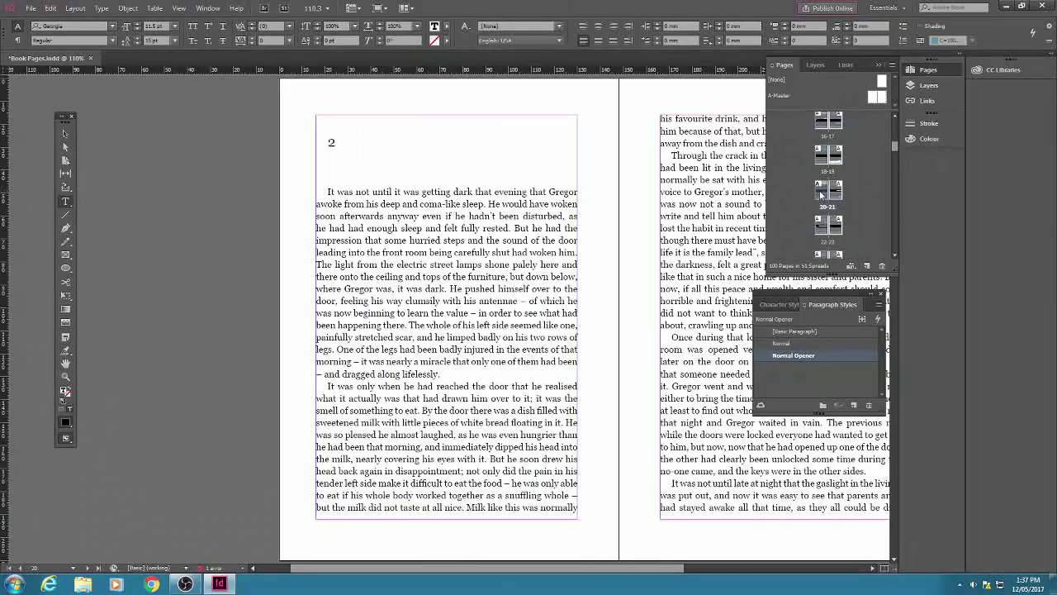
click(792, 355)
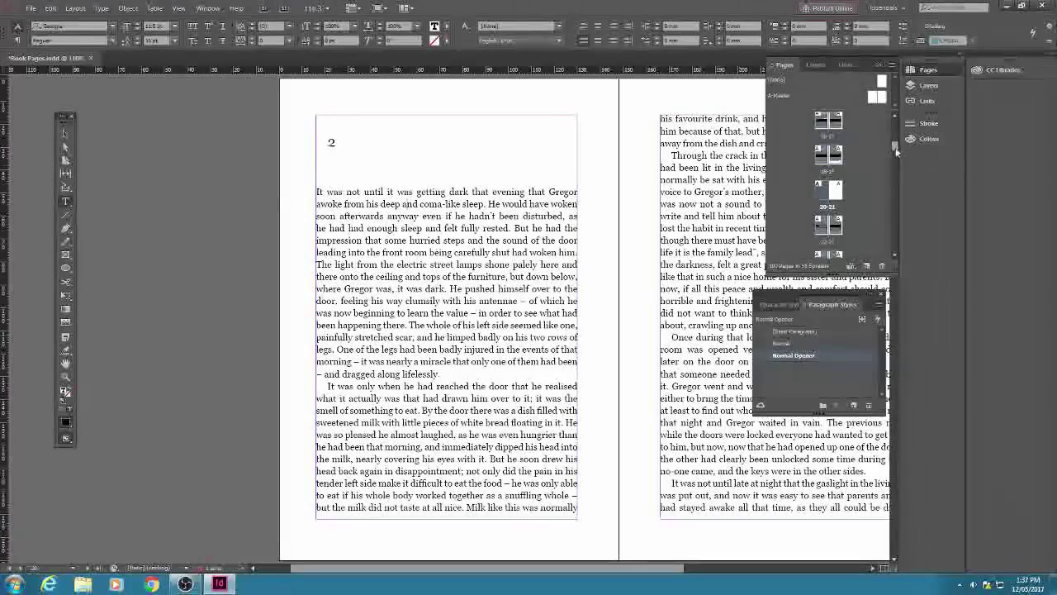
drag(895, 146, 895, 169)
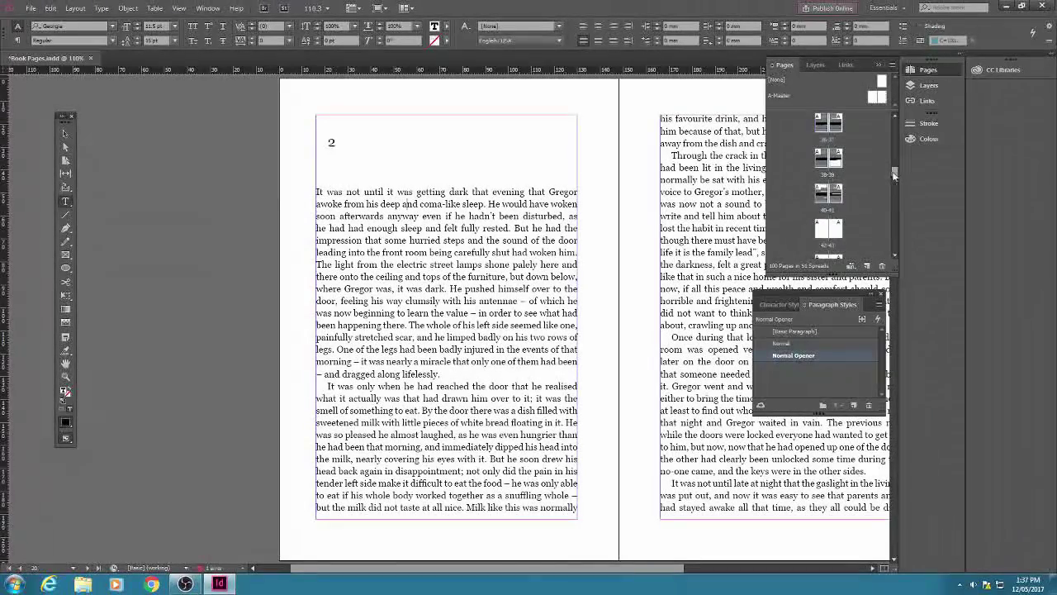
double_click(827, 195)
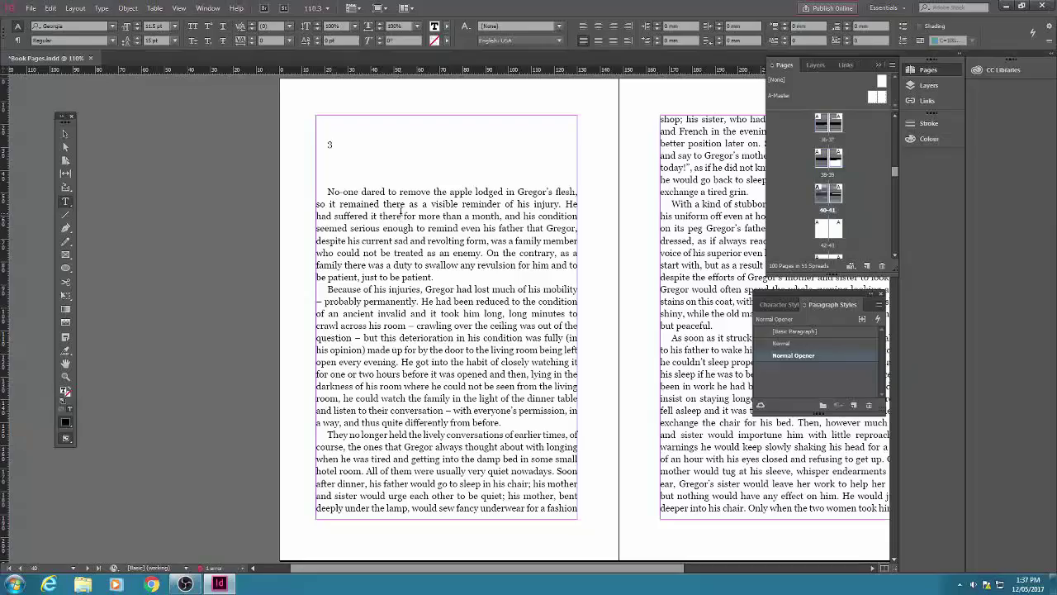
click(784, 356)
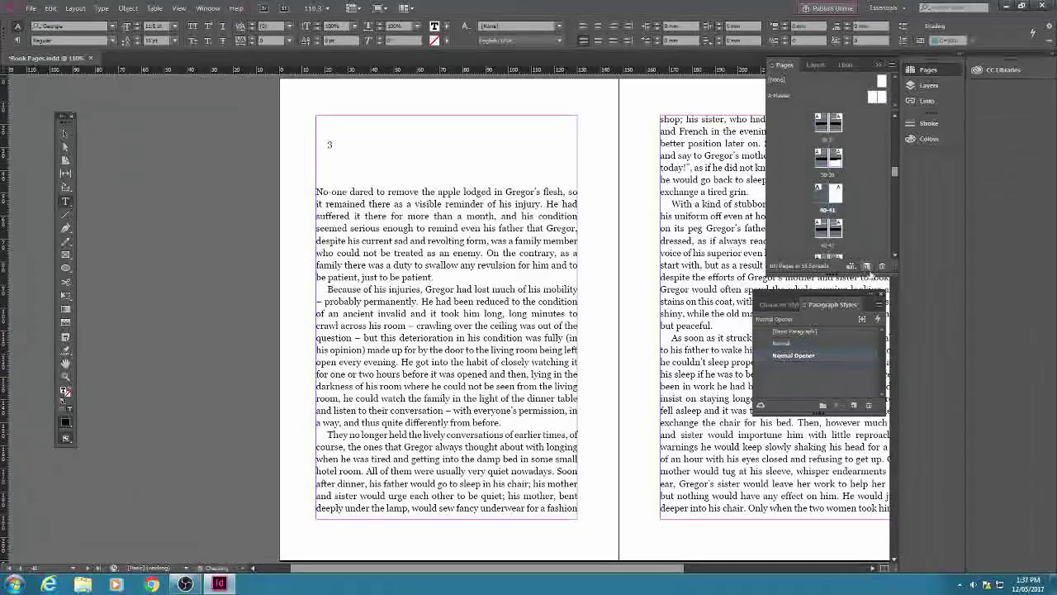
drag(895, 171, 895, 120)
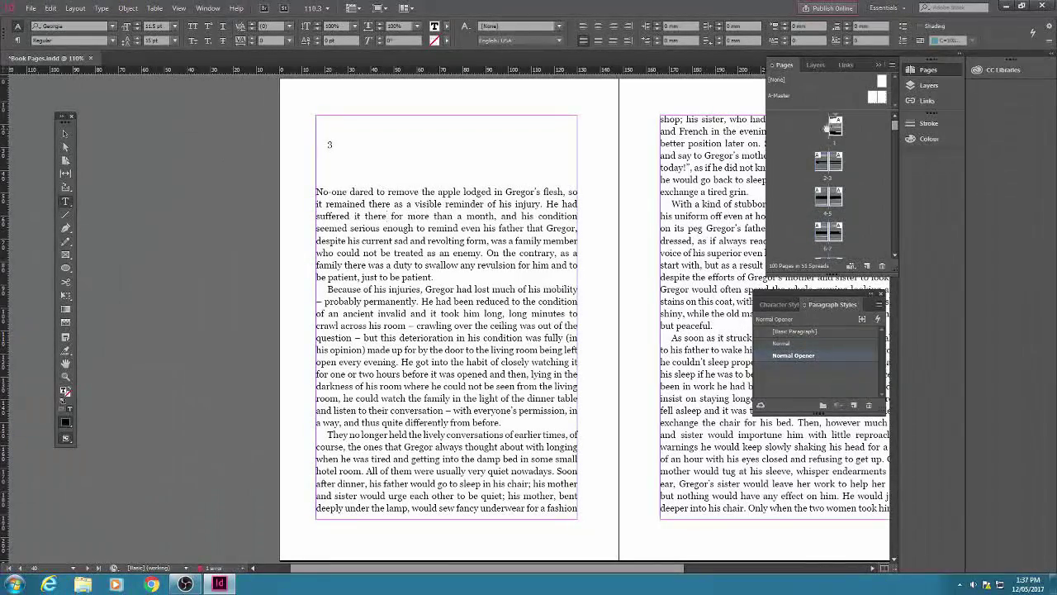
double_click(835, 125)
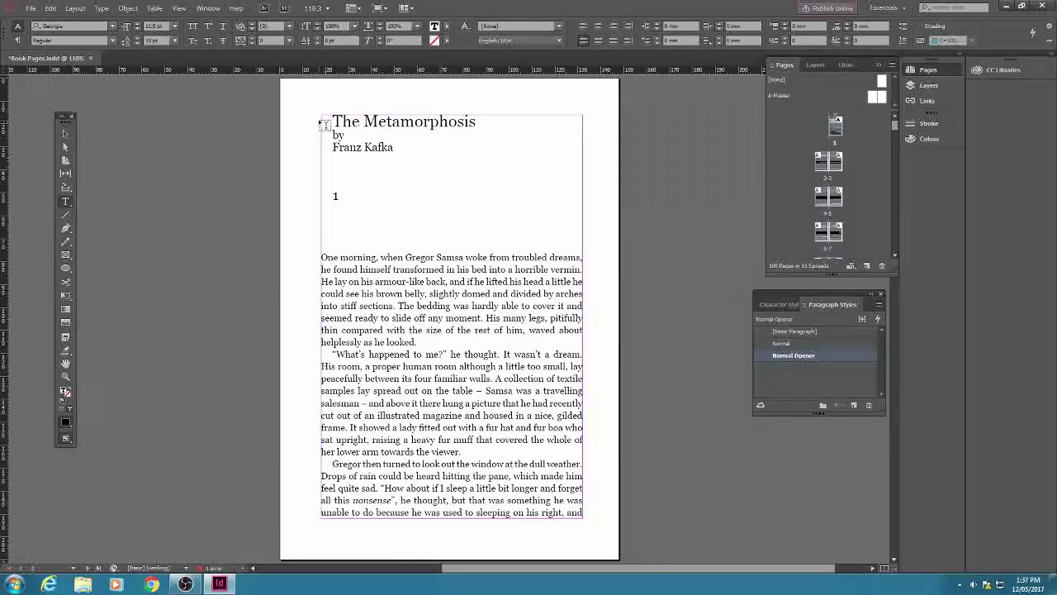
Select the title block and start a new Heading 1 style set in Calibri Bold
drag(328, 115, 350, 188)
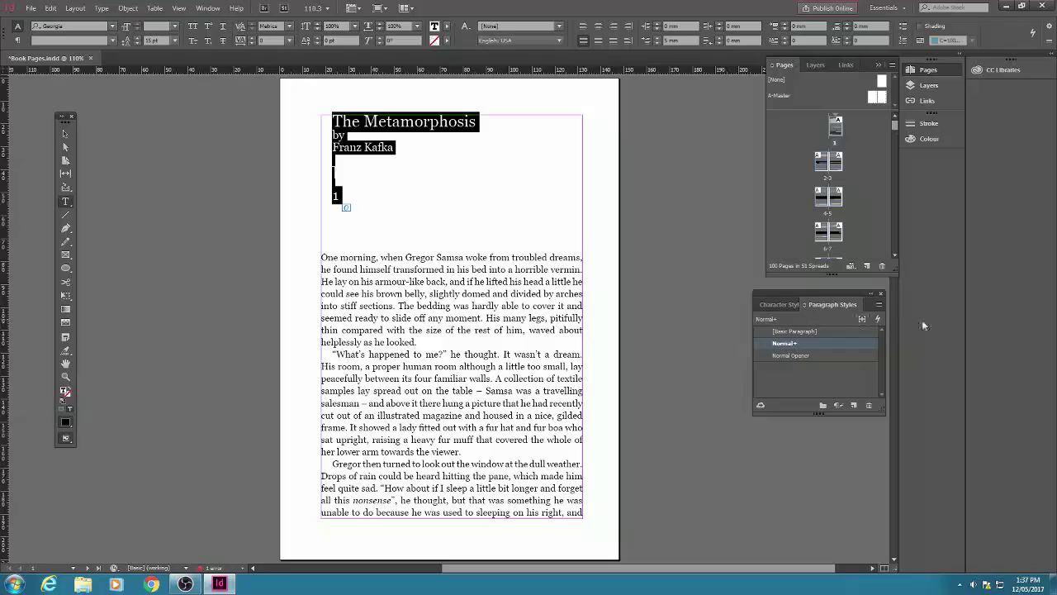
click(879, 305)
click(882, 23)
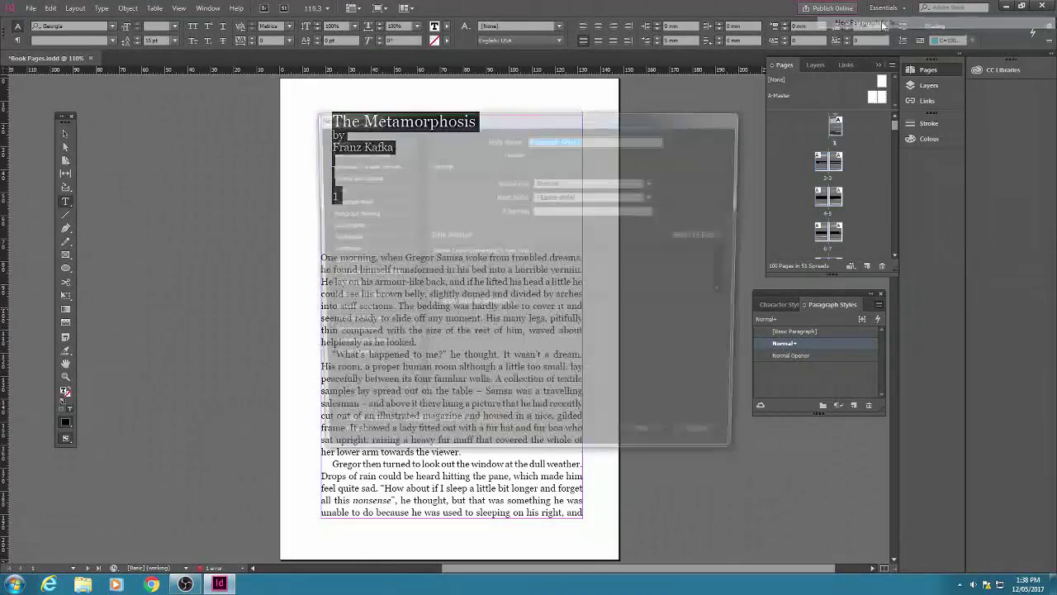
text(Heading)
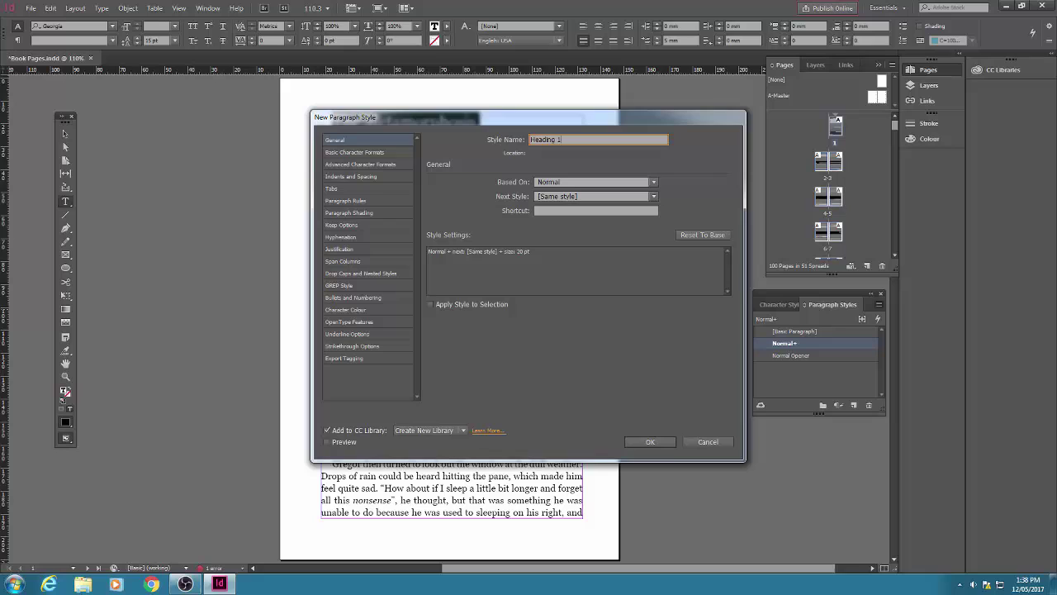
click(366, 154)
click(581, 188)
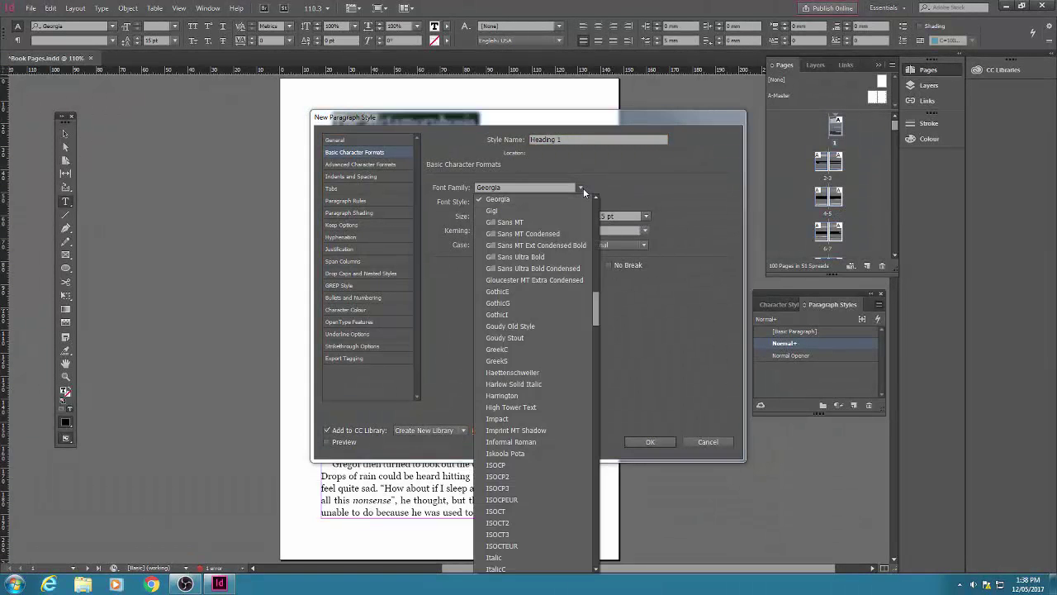
drag(597, 316, 598, 251)
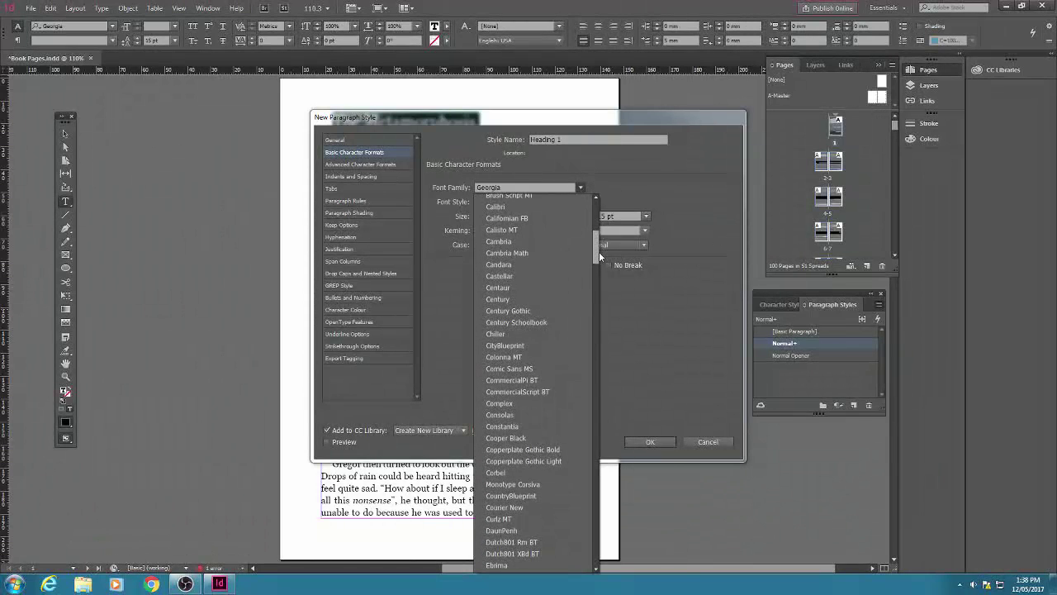
click(494, 206)
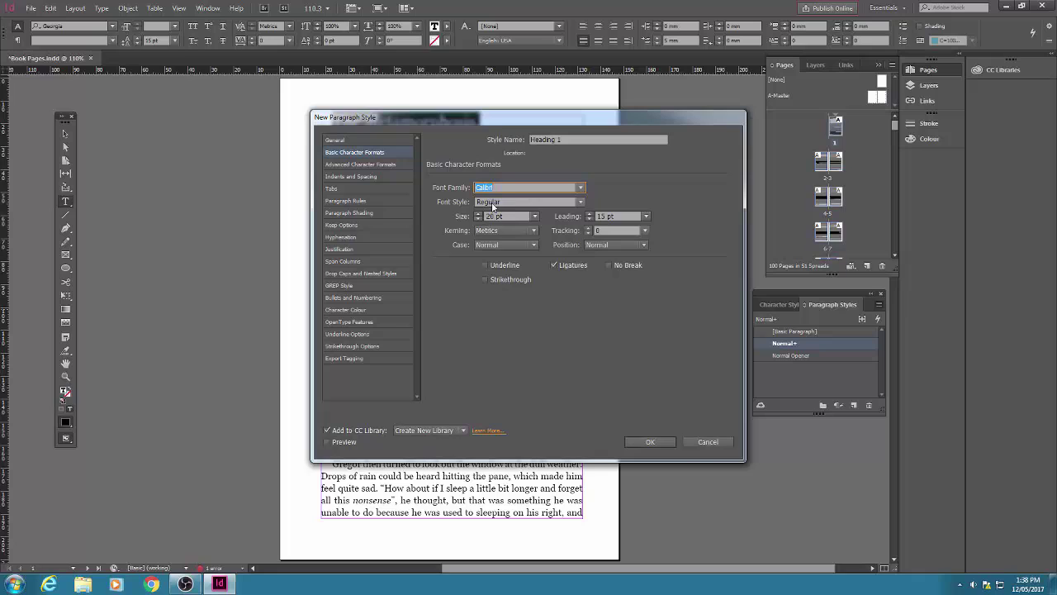
click(579, 202)
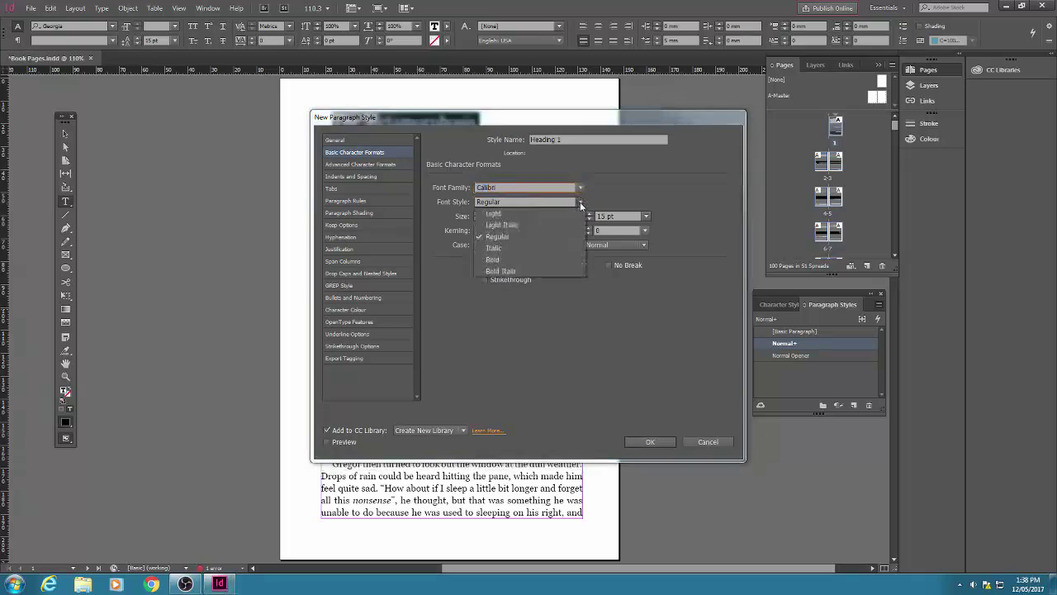
click(523, 259)
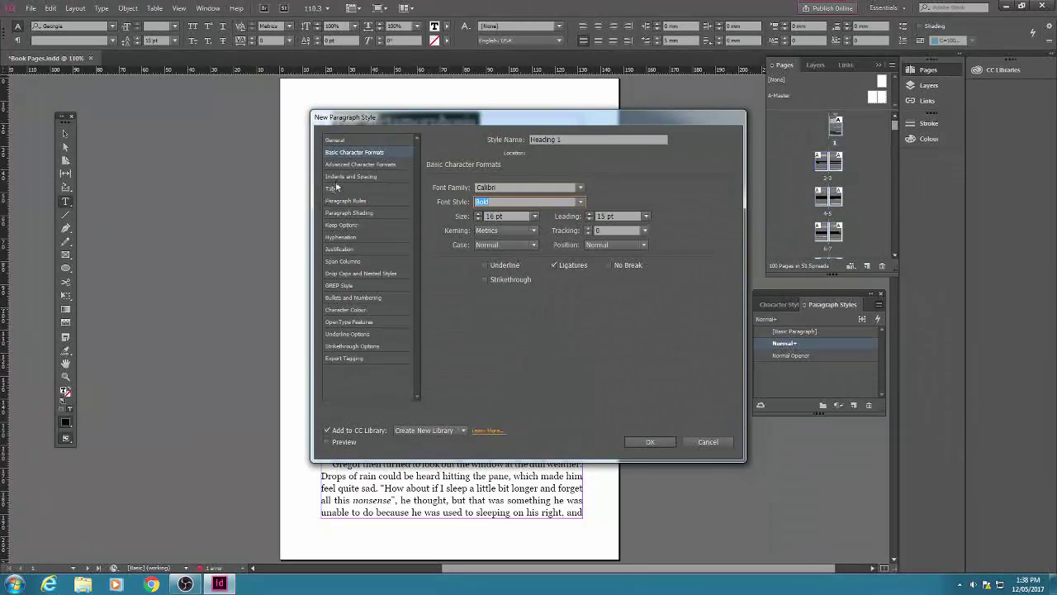
Make Heading 1 centre-aligned and create the style
click(394, 176)
click(512, 188)
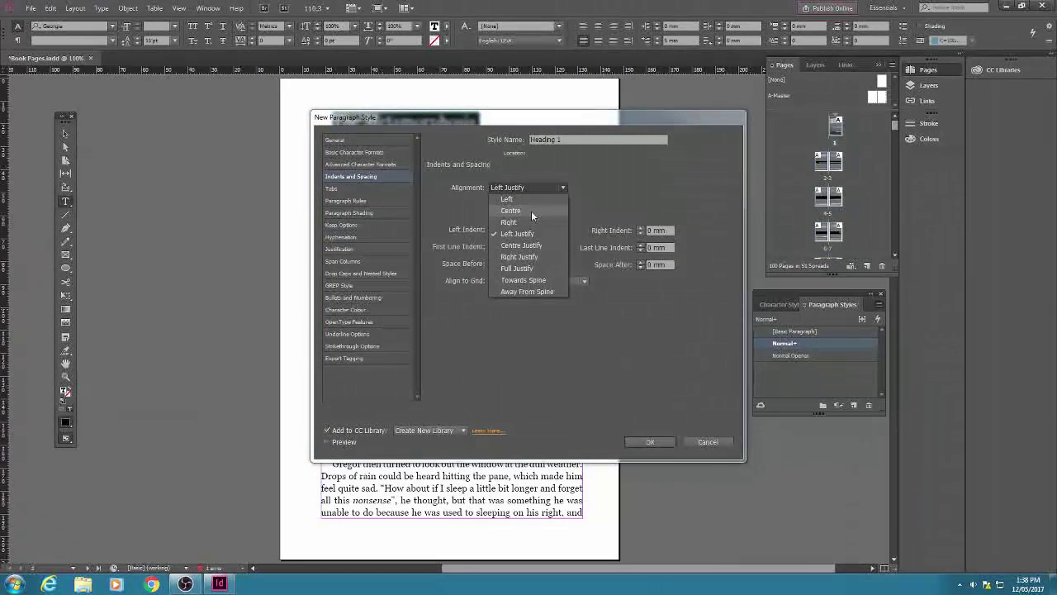
click(514, 212)
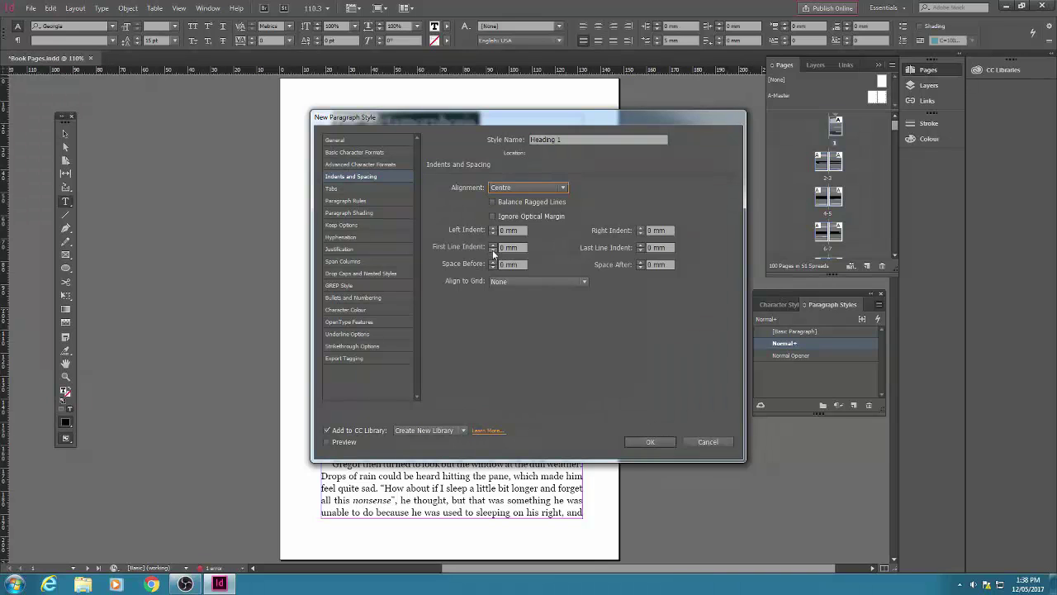
click(633, 442)
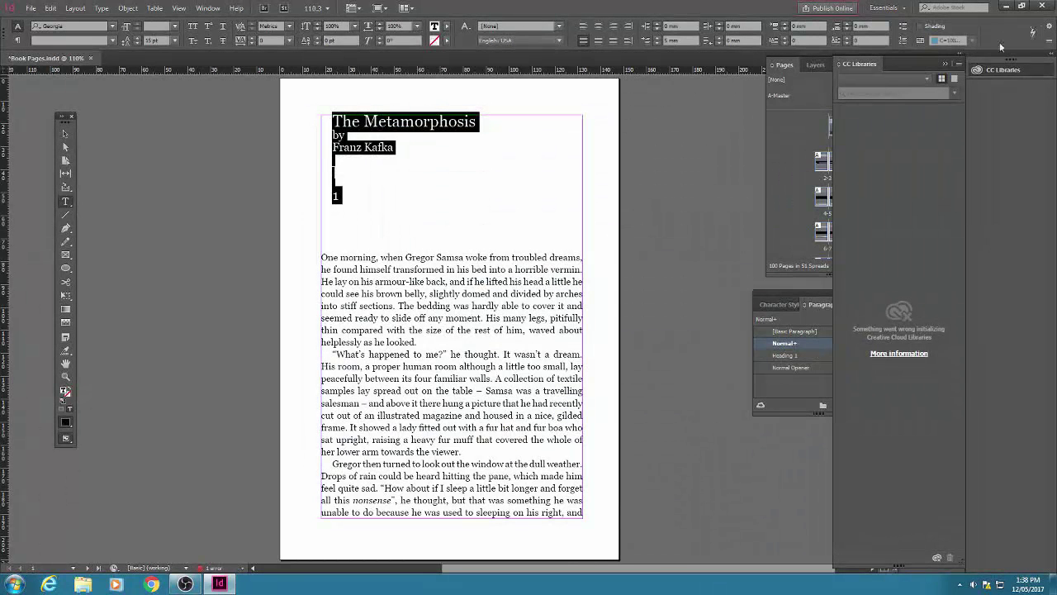
Apply plain Heading 1 to the title, 'by', author name and chapter number 1
click(945, 63)
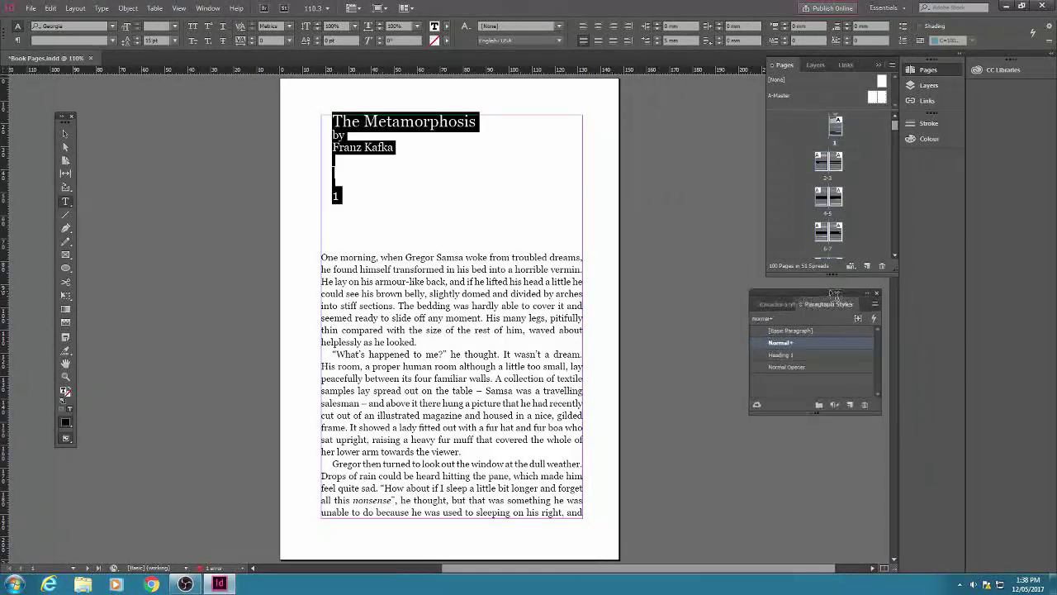
drag(839, 292, 770, 290)
click(741, 352)
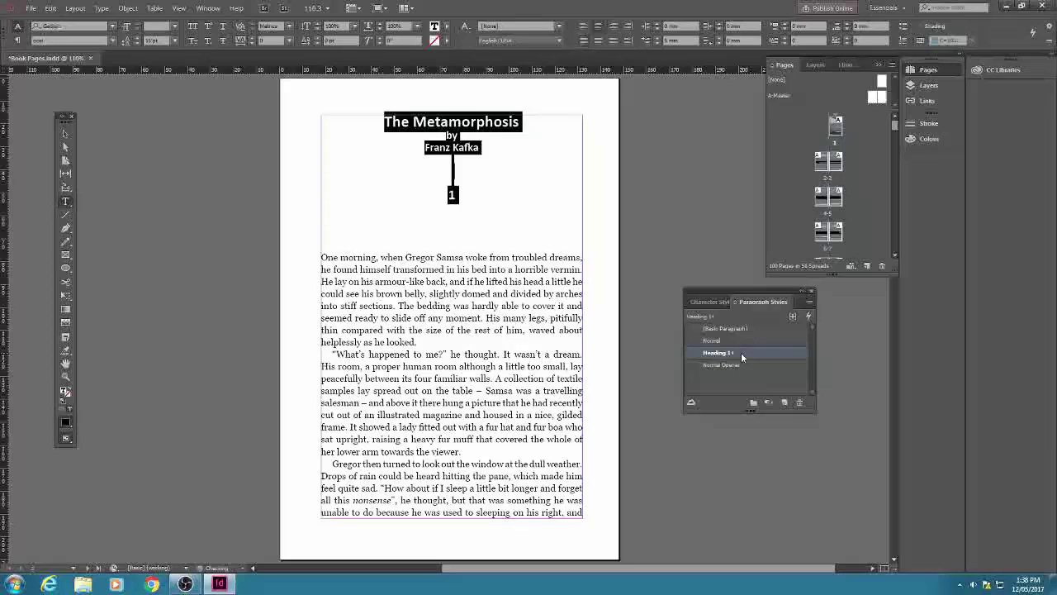
click(456, 195)
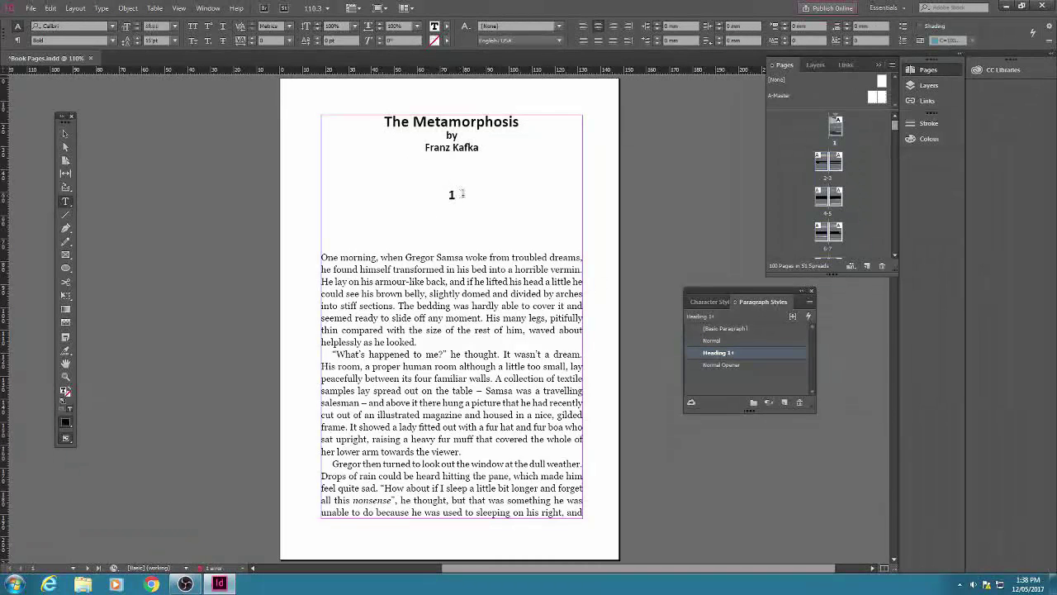
alt+click(763, 353)
key(Up)
key(Up)
key(Up)
key(Up)
alt+click(752, 354)
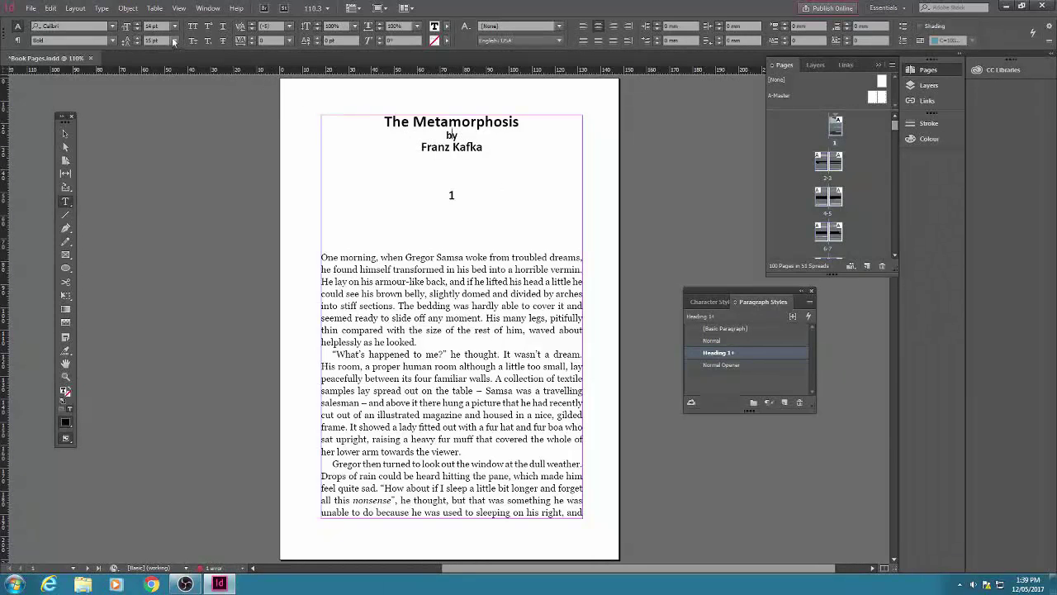
alt+click(769, 354)
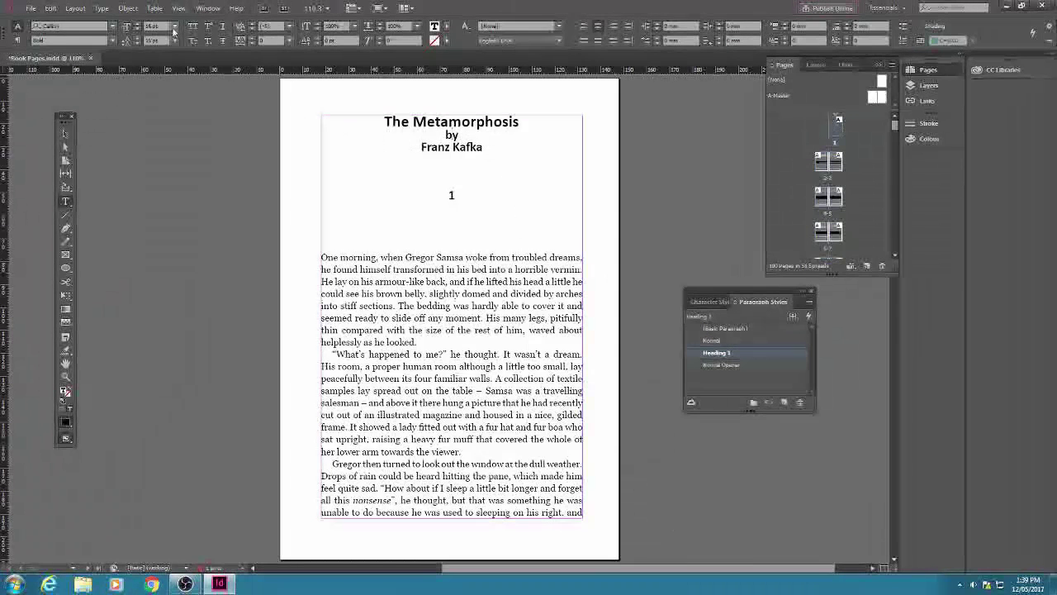
Resize the 'The Metamorphosis' title line to 16 pt and go to chapter 2's spread
click(427, 119)
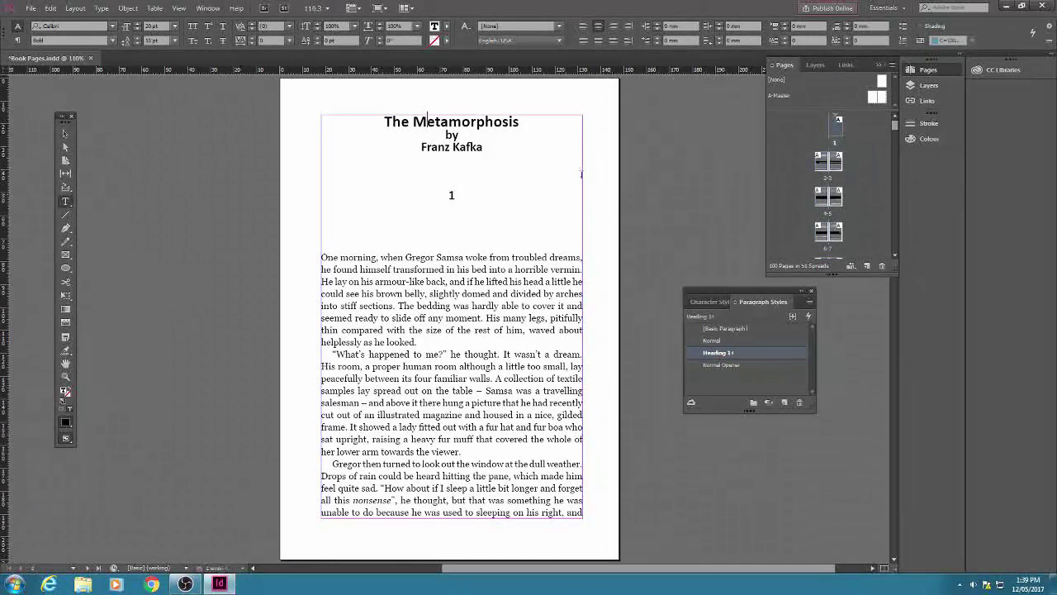
triple_click(464, 121)
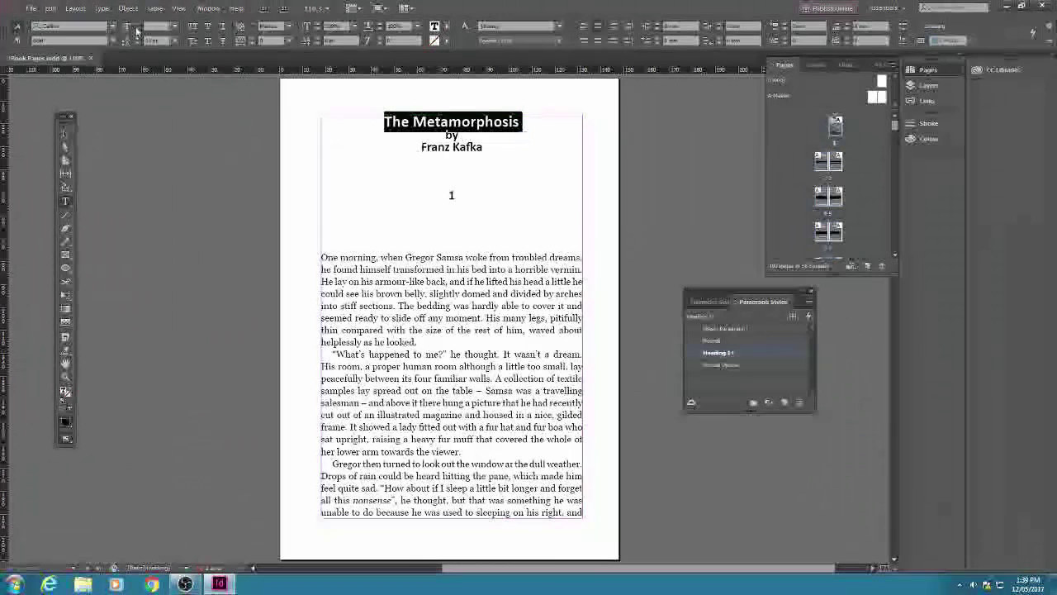
click(175, 25)
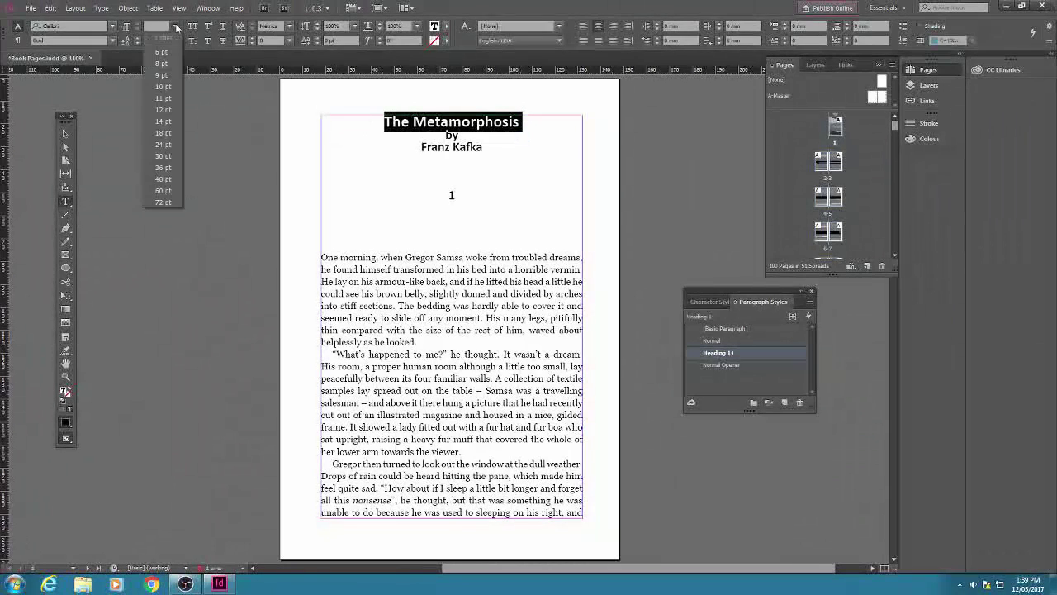
click(163, 122)
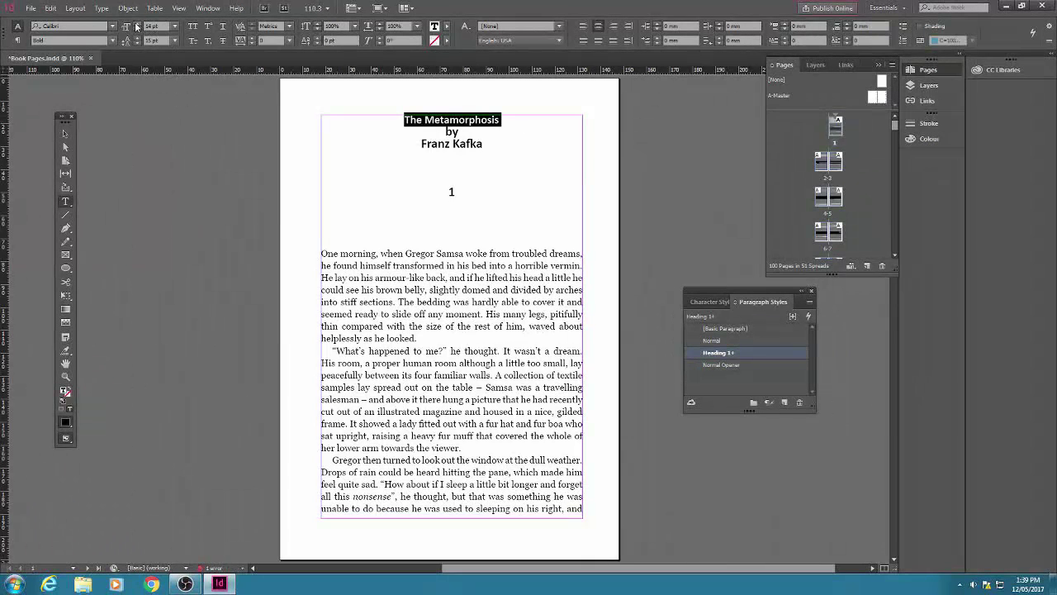
click(137, 24)
click(138, 23)
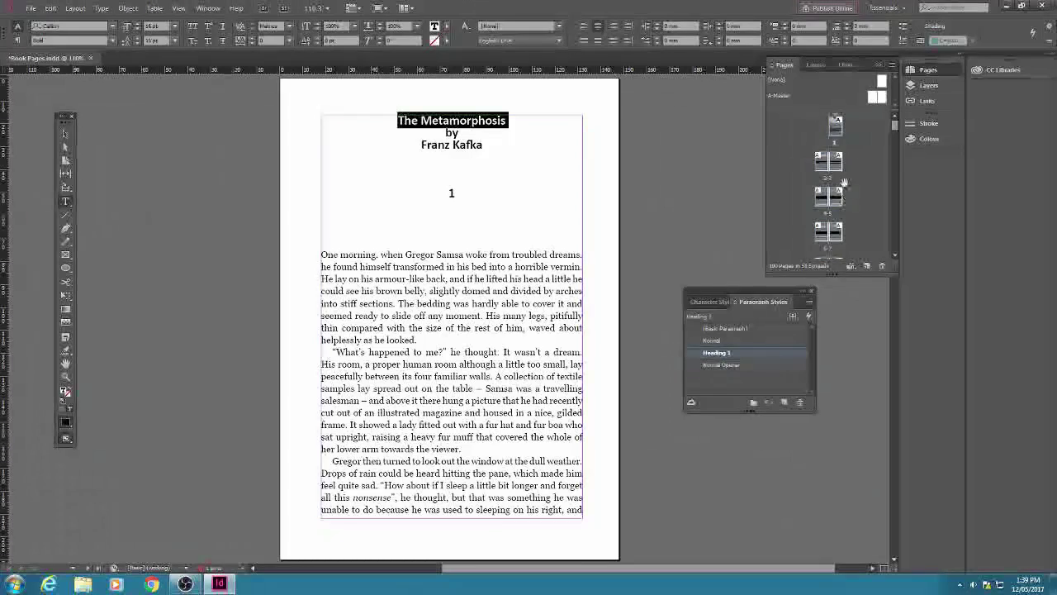
drag(896, 125, 897, 151)
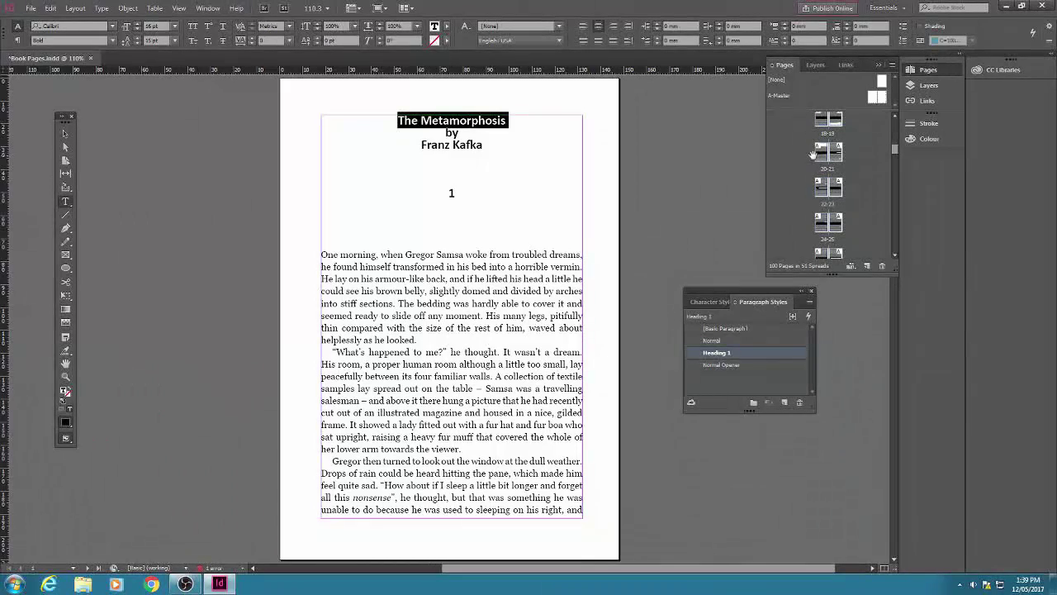
double_click(828, 151)
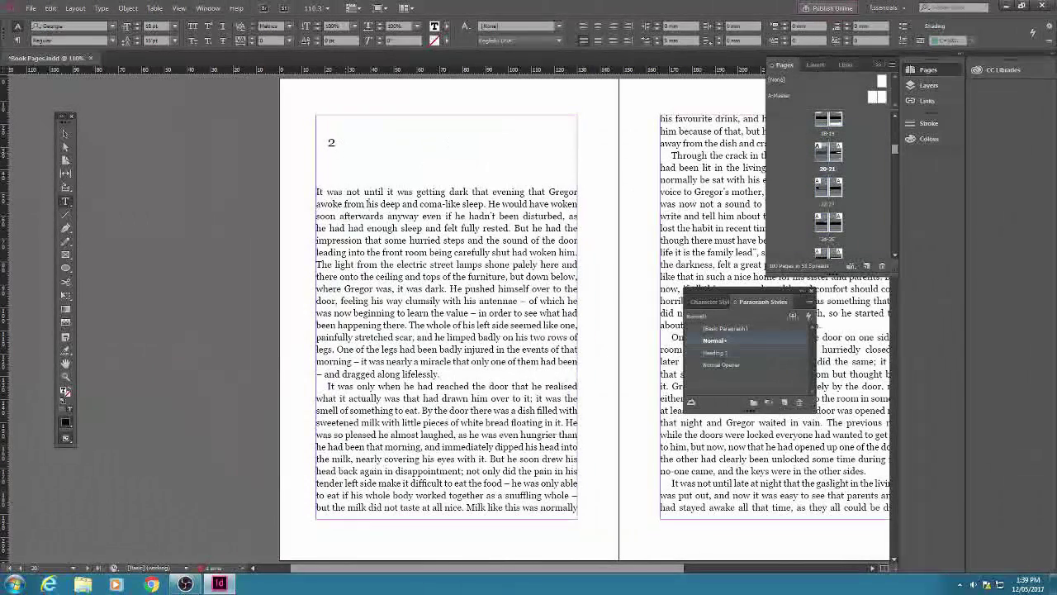
Apply Heading 1 to chapter numbers 2 and 3, then save the document
click(736, 355)
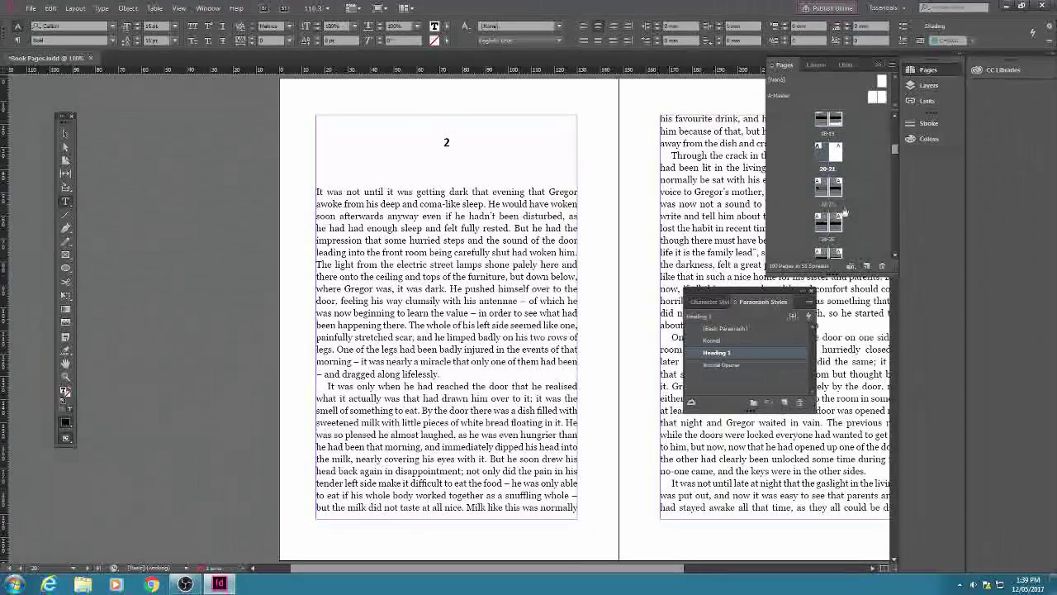
scroll(844, 207, down, 5)
scroll(845, 222, down, 4)
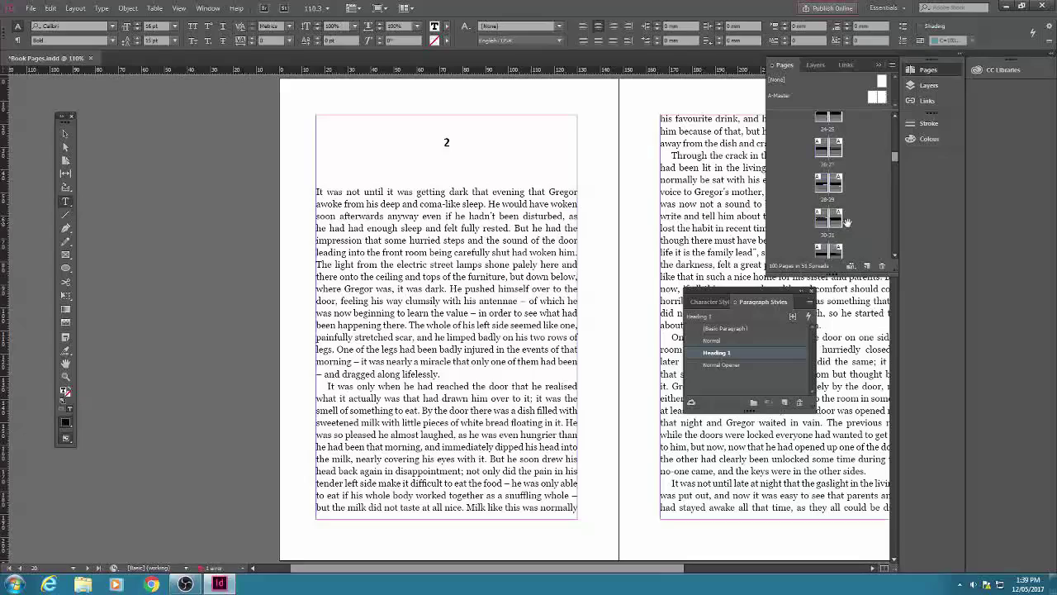
scroll(847, 222, down, 4)
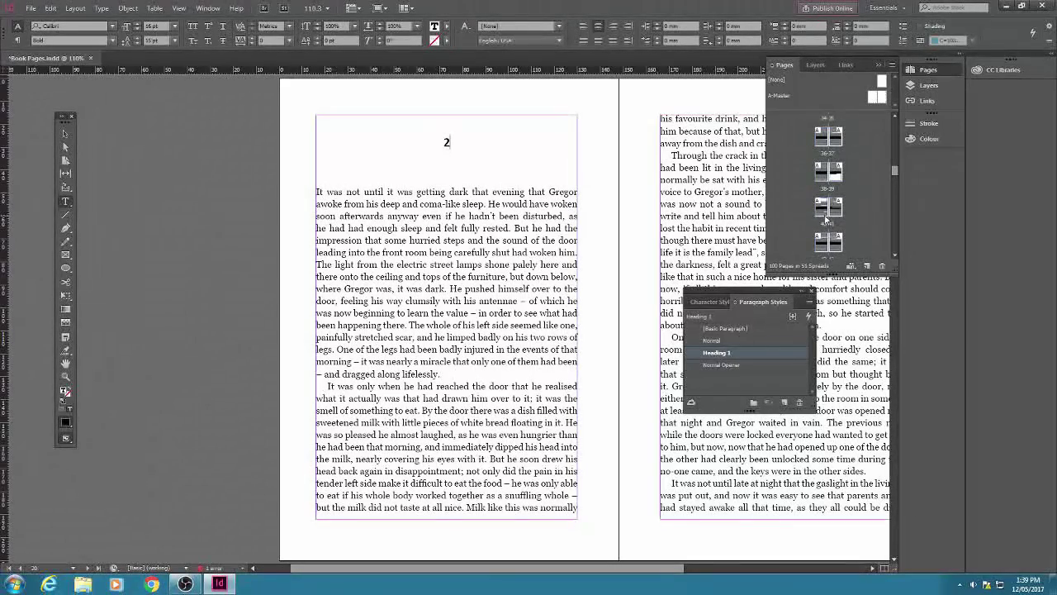
double_click(827, 216)
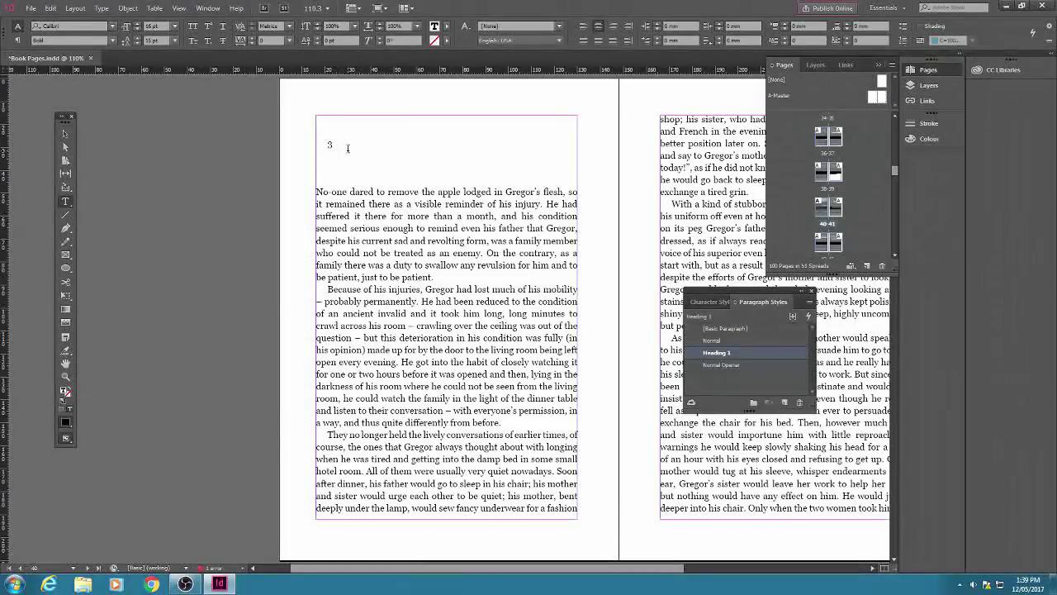
click(689, 342)
click(698, 353)
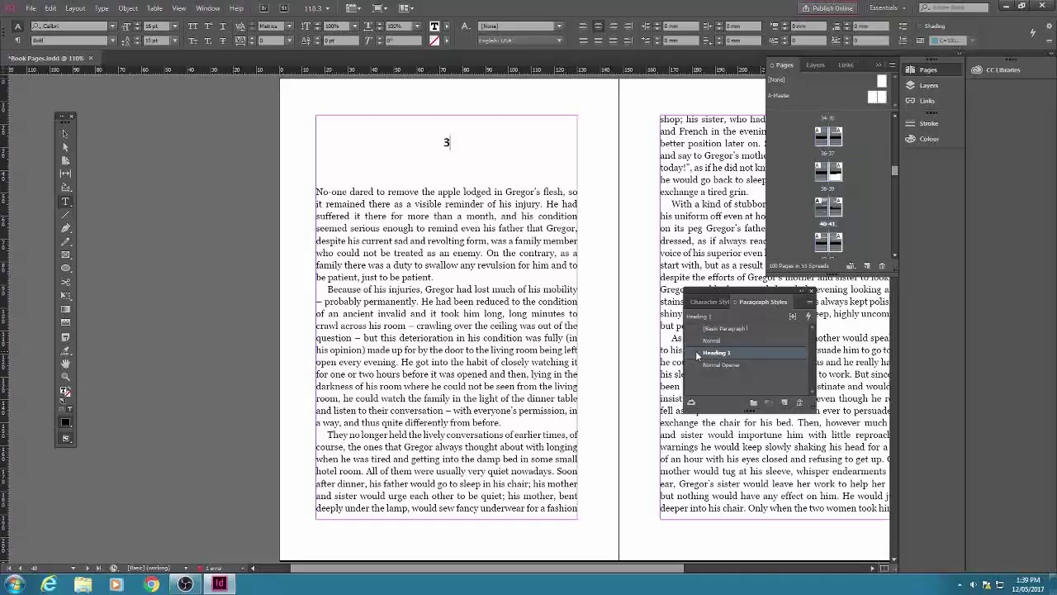
click(30, 11)
click(49, 88)
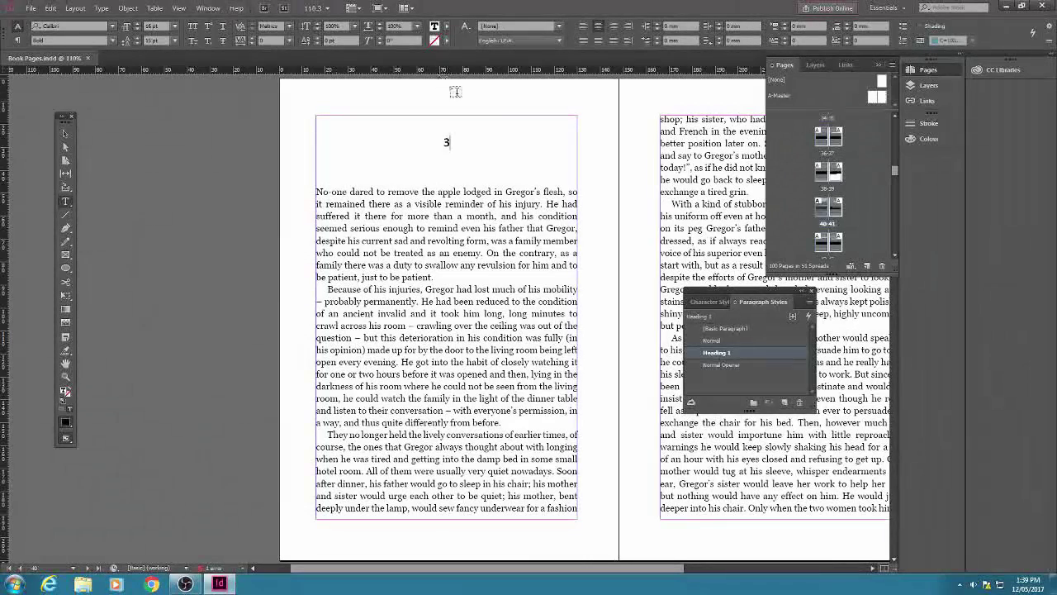
Autoflow the overset text from the spread 56–57 frame until the story ends on page 60
drag(893, 173, 894, 196)
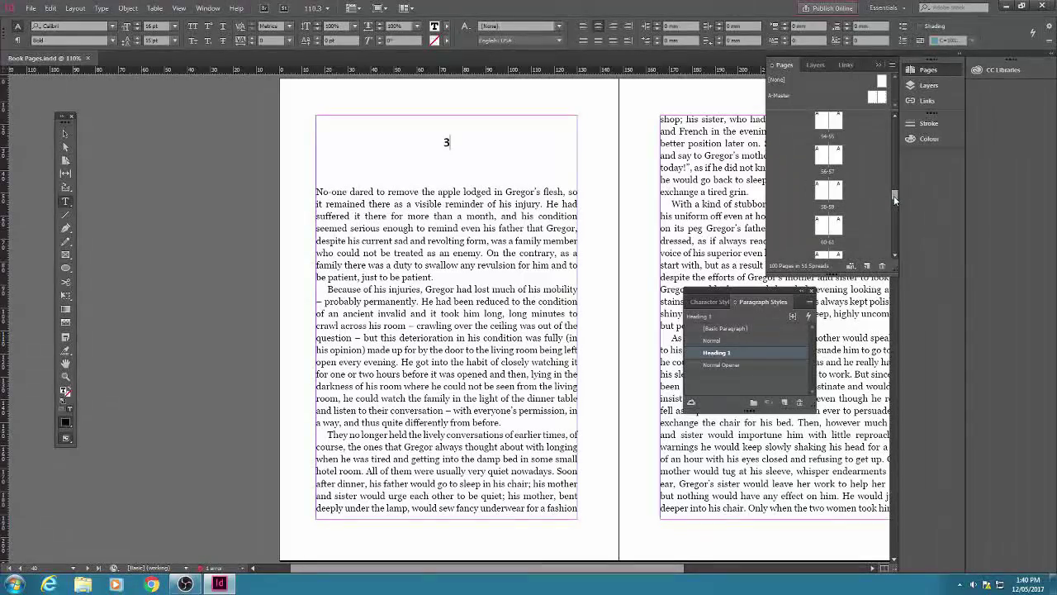
double_click(820, 158)
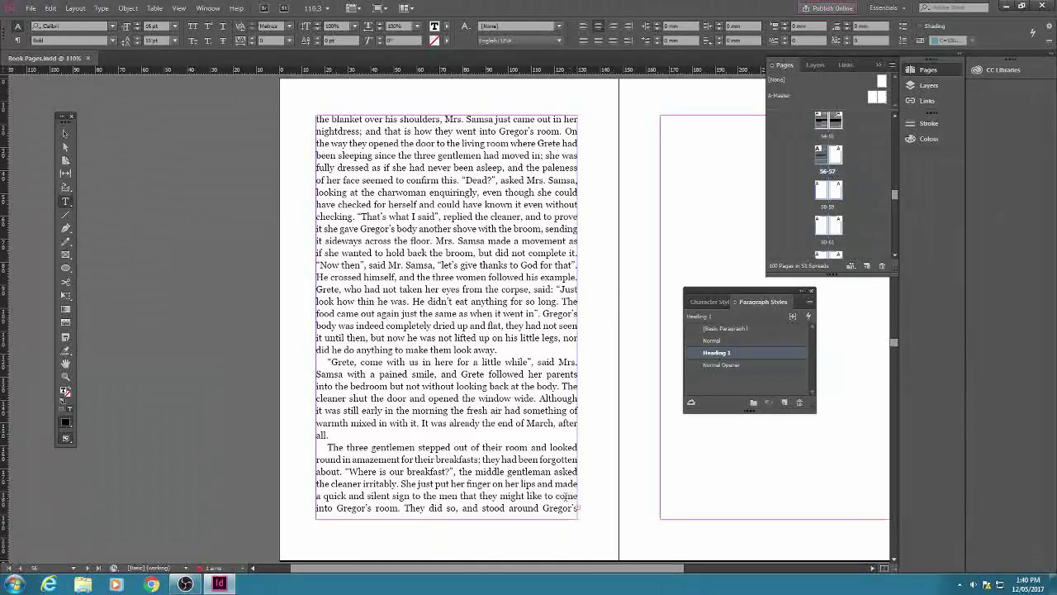
click(811, 291)
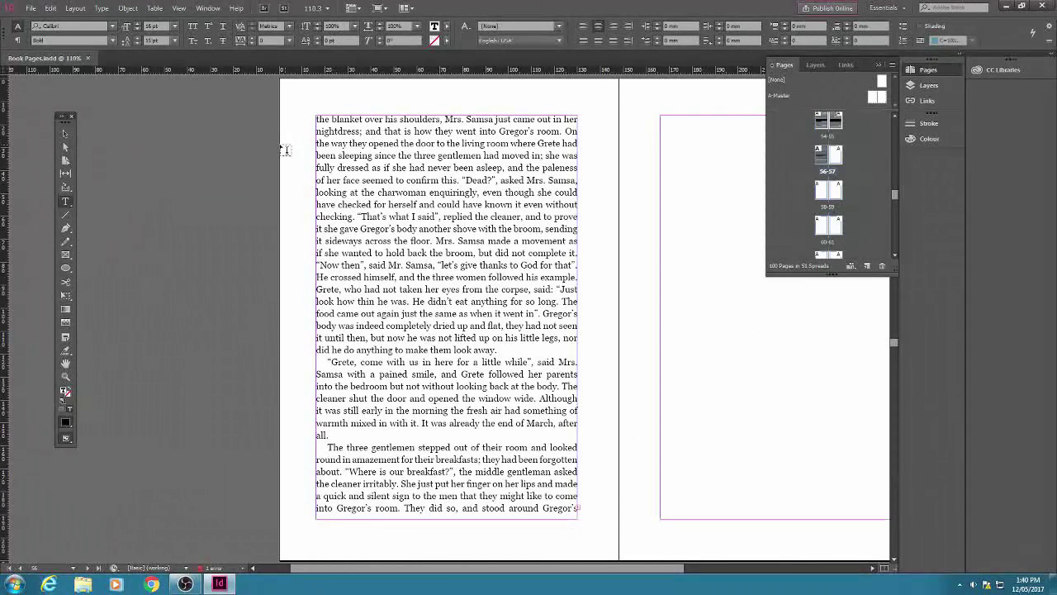
click(66, 133)
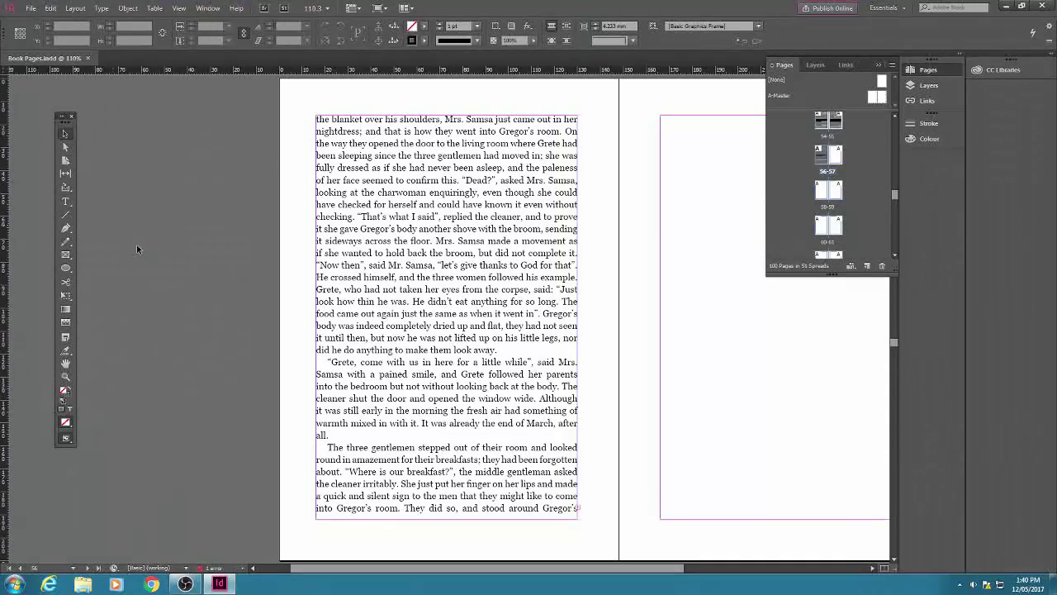
click(578, 509)
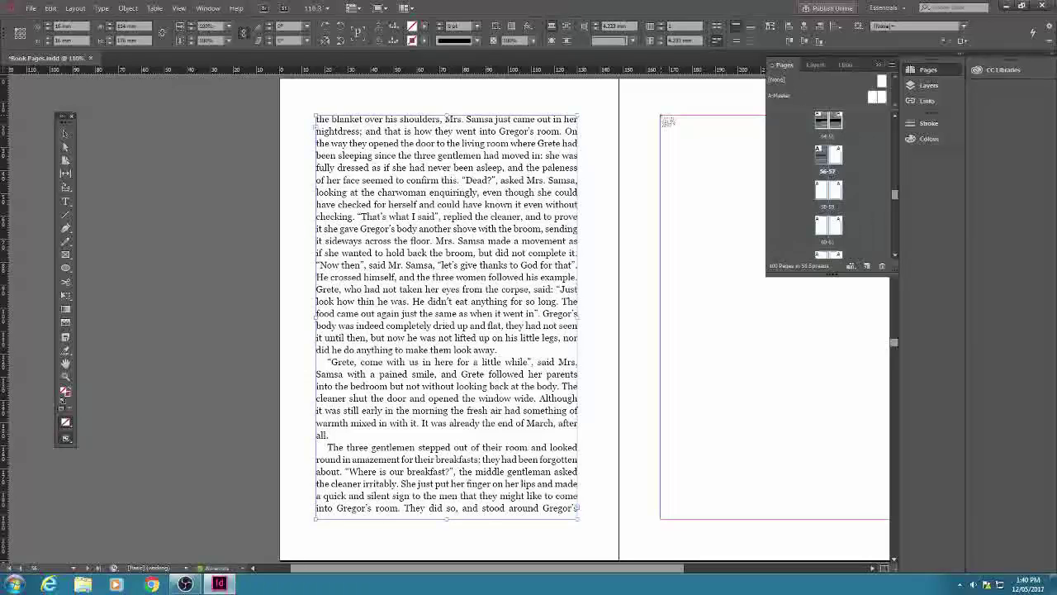
shift+click(662, 118)
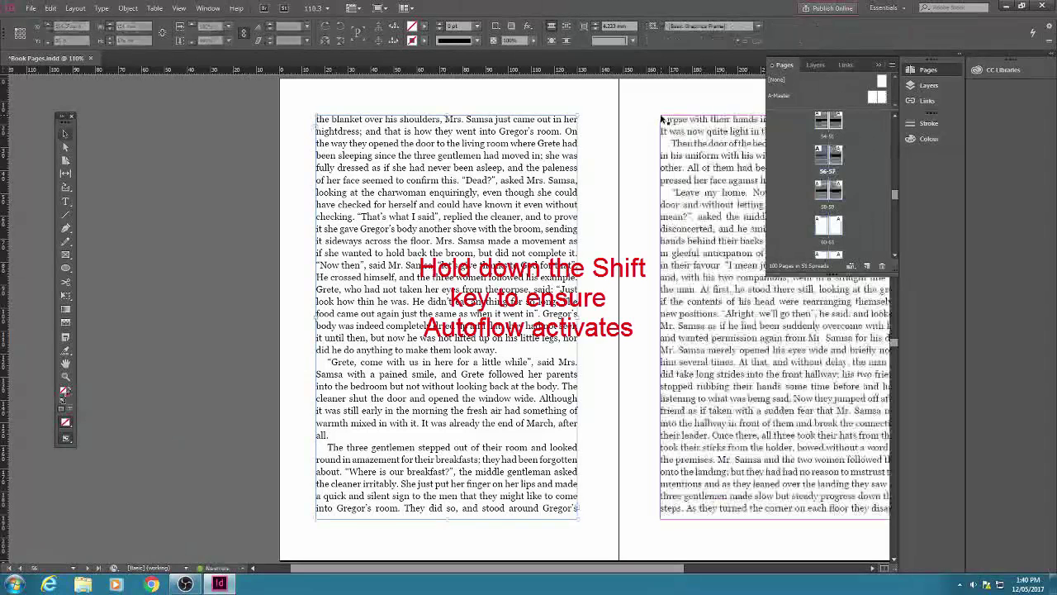
double_click(823, 230)
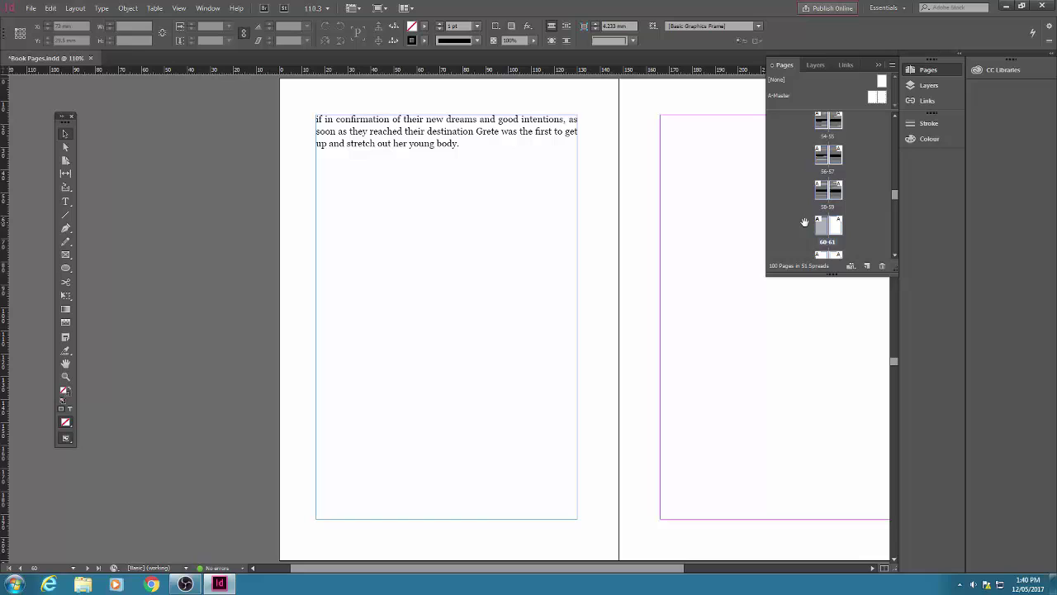
Delete the empty pages 61–100, then enlarge the masters section of the Pages panel
double_click(838, 234)
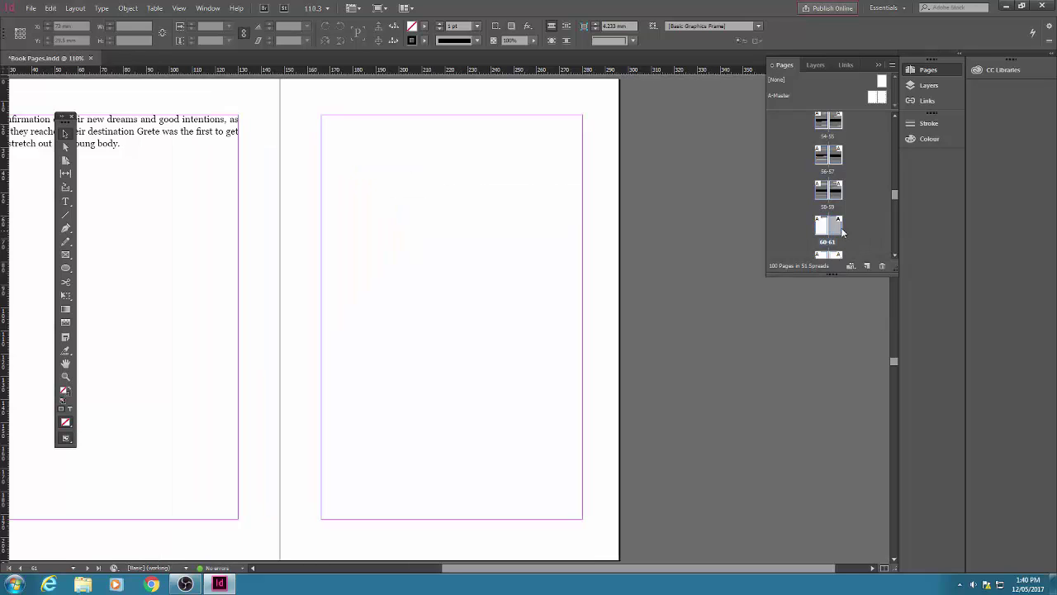
drag(894, 197, 896, 265)
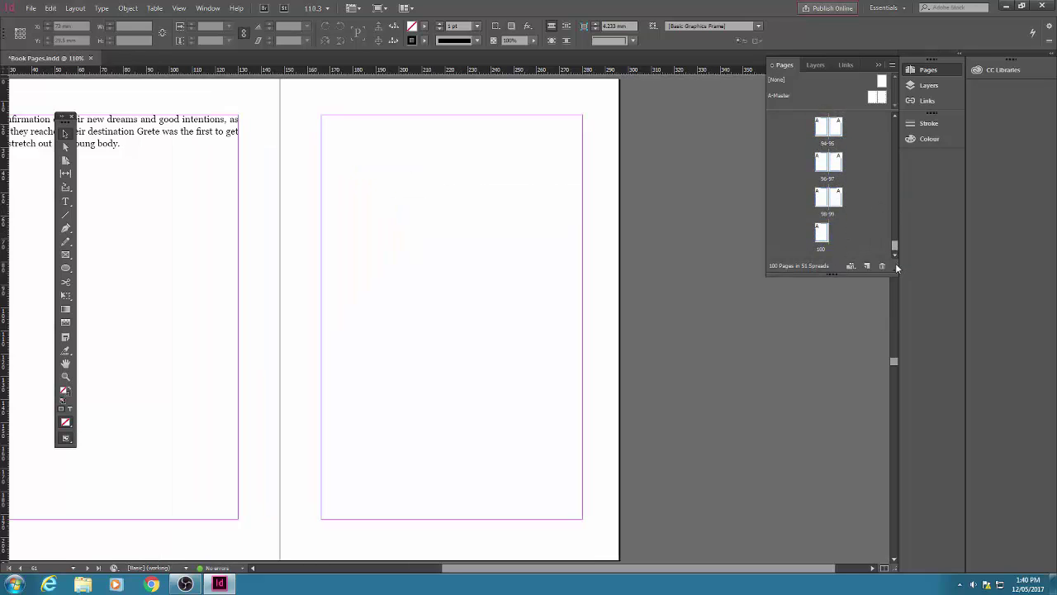
shift+click(823, 238)
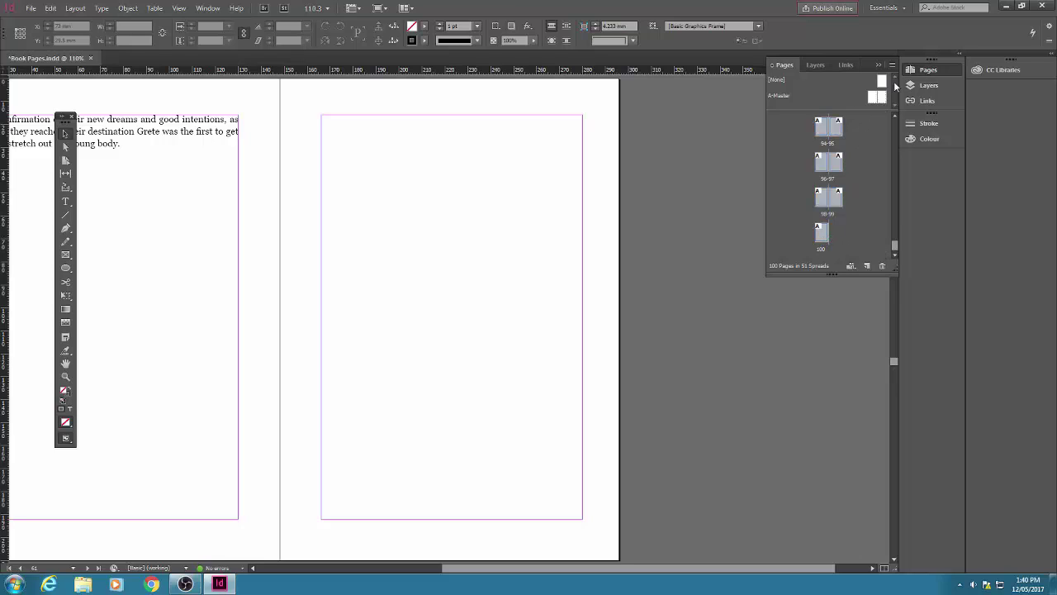
click(893, 65)
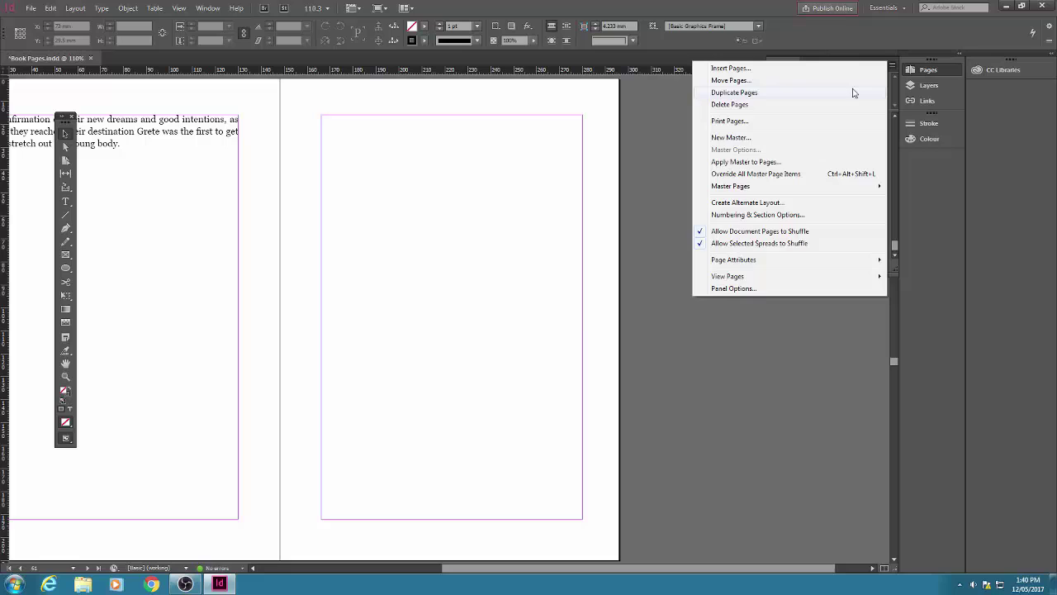
click(826, 104)
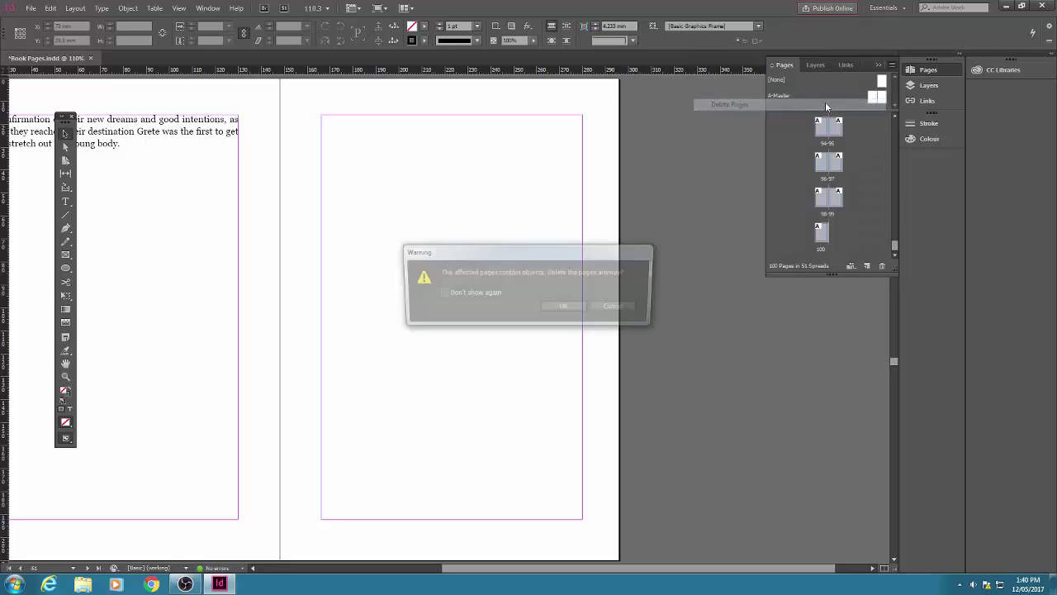
click(565, 308)
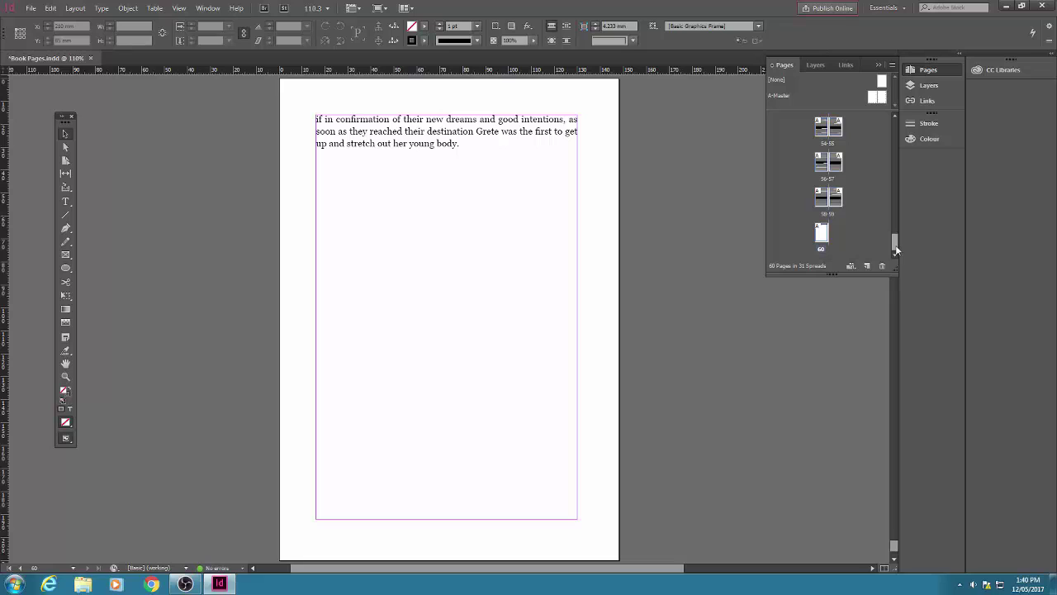
drag(896, 249, 900, 123)
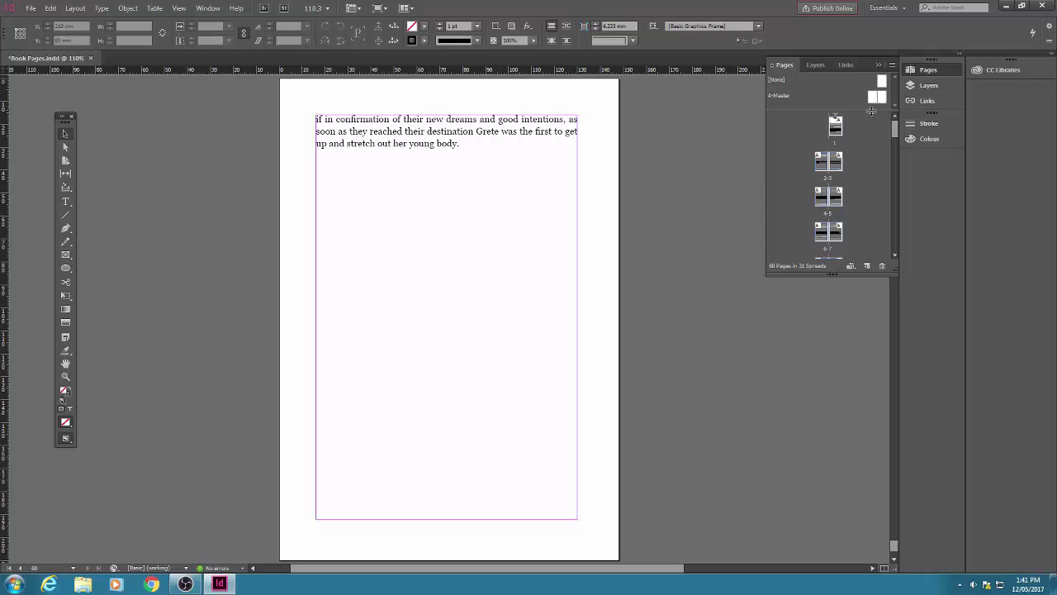
drag(864, 111, 865, 129)
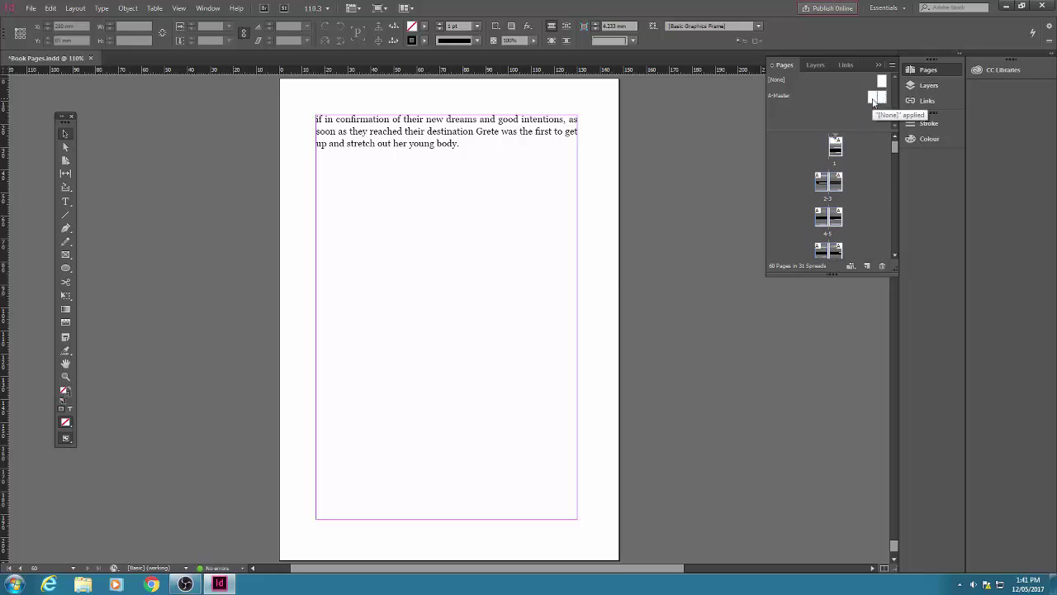
On A-Master, draw a footer frame under the left page containing the Current Page Number marker
double_click(874, 101)
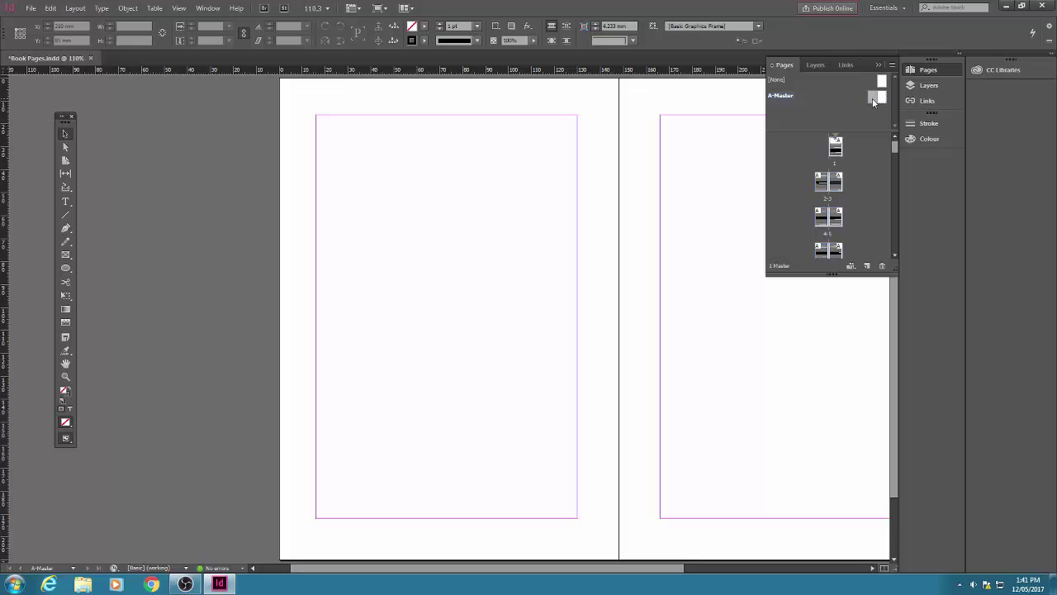
drag(587, 568, 670, 550)
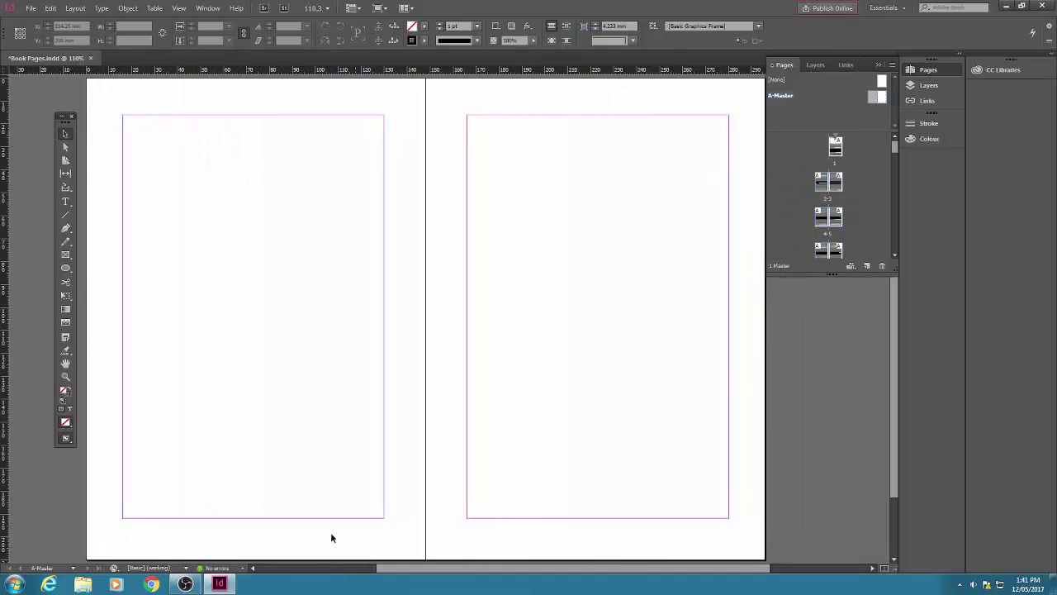
click(65, 203)
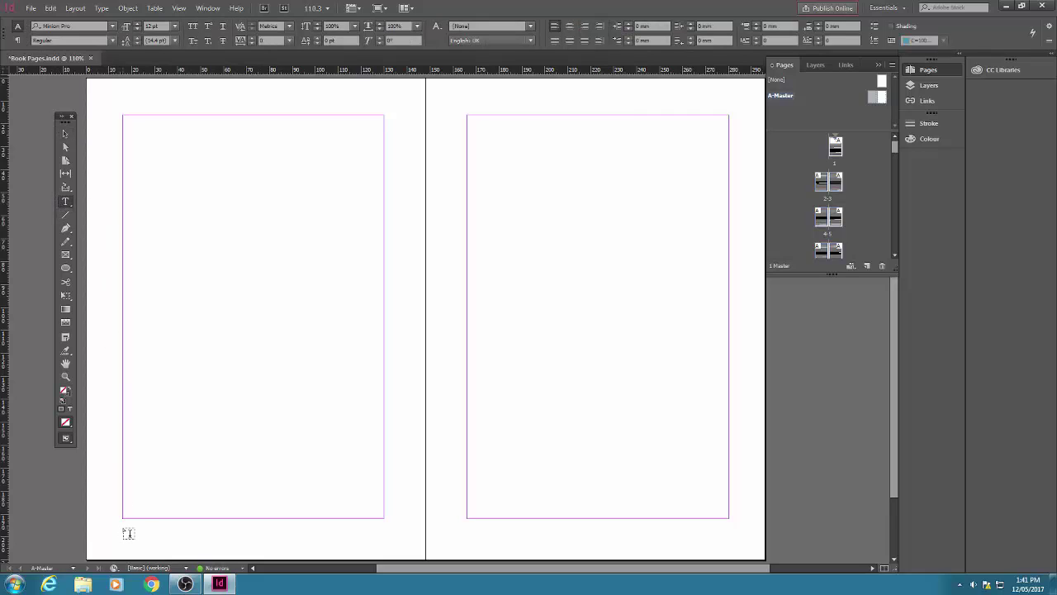
drag(123, 522, 382, 542)
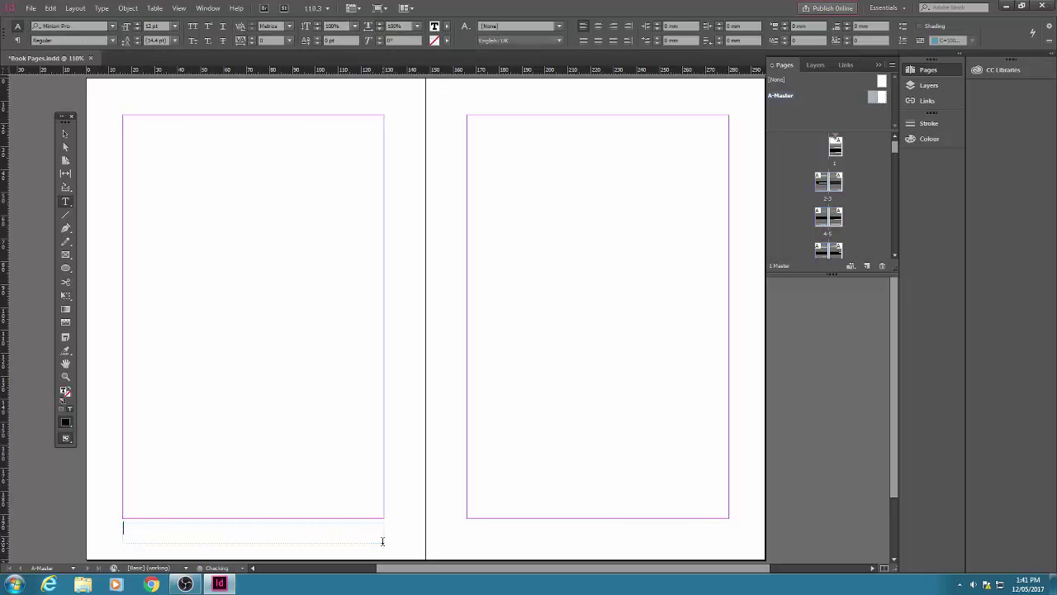
click(105, 10)
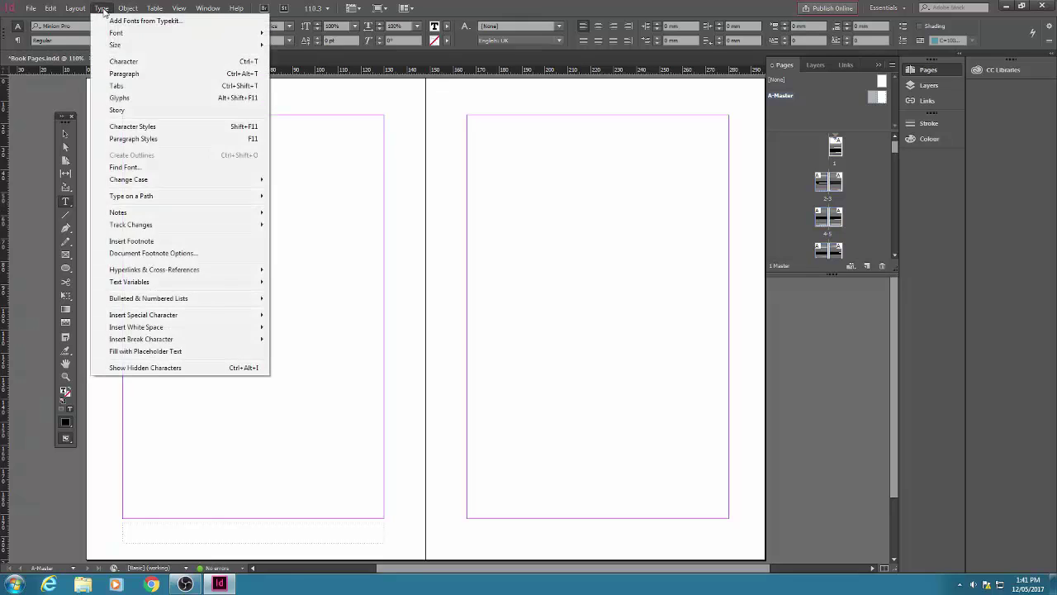
mouse_move(153, 318)
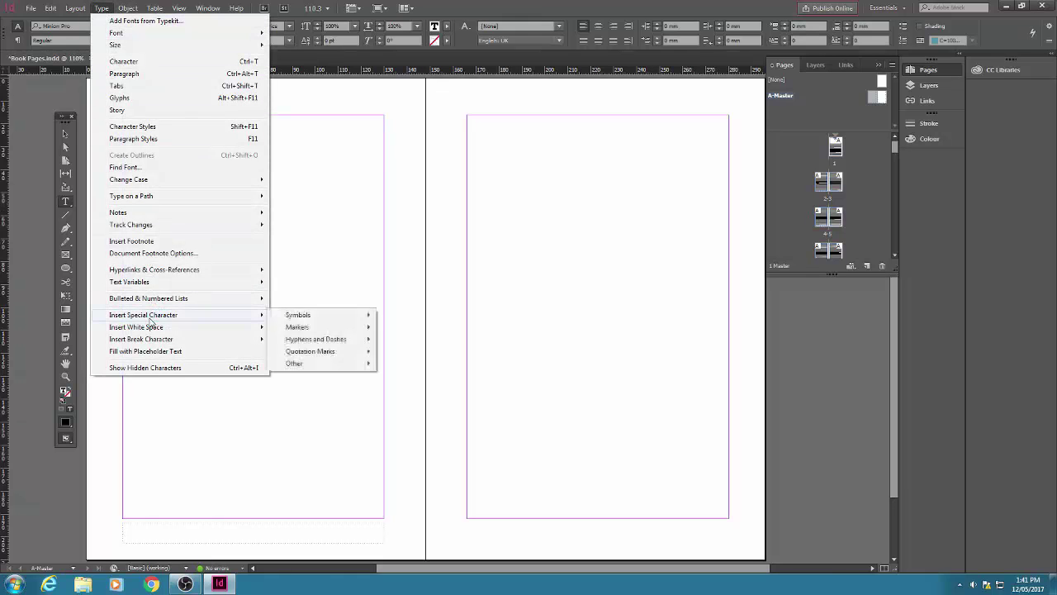
mouse_move(314, 328)
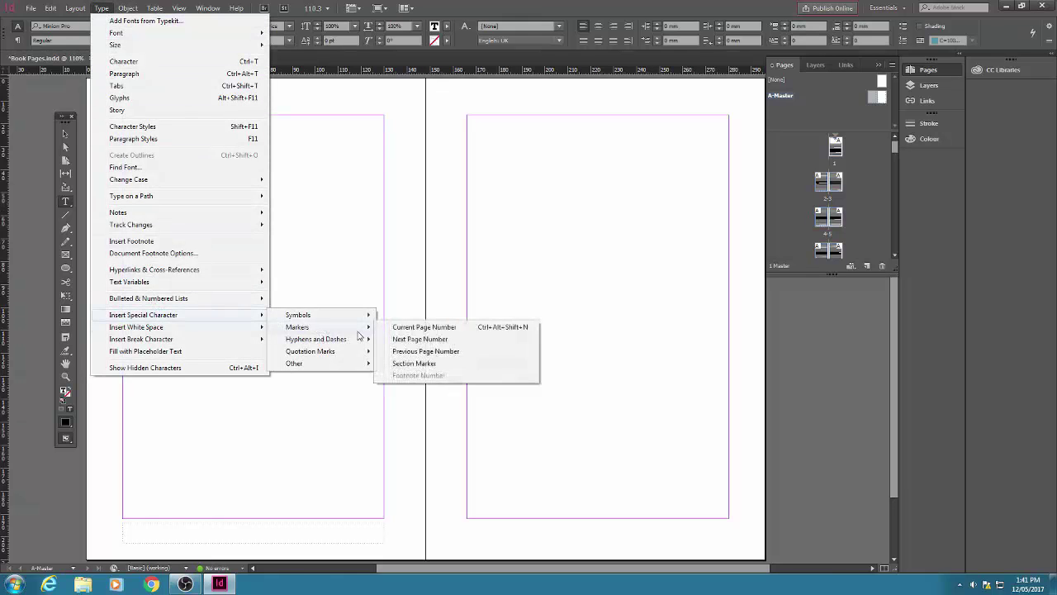
click(425, 327)
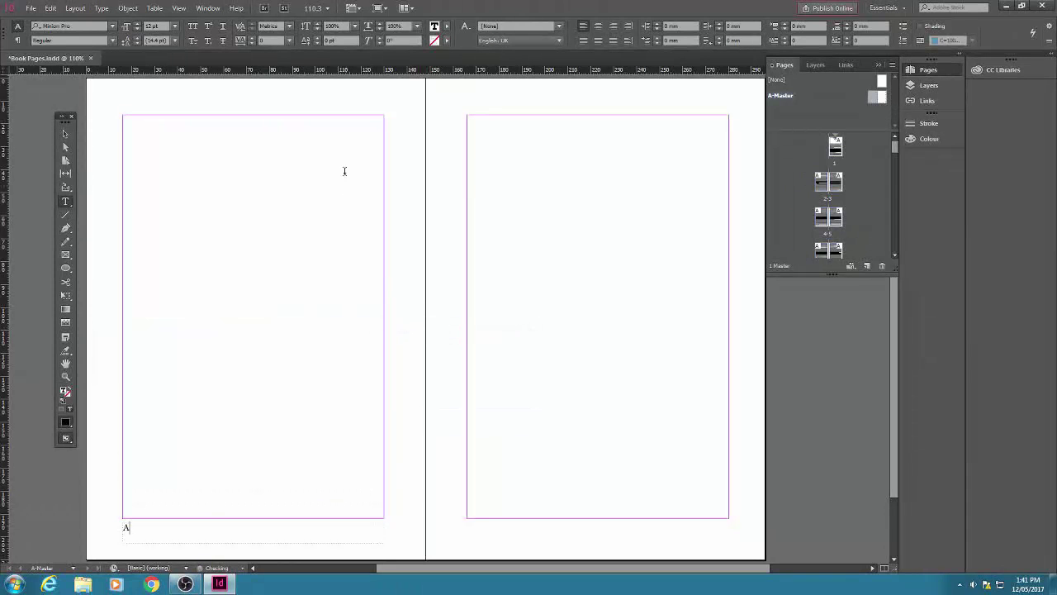
Centre the page-number marker, set it in Calibri, and copy the footer to the right master page
click(598, 25)
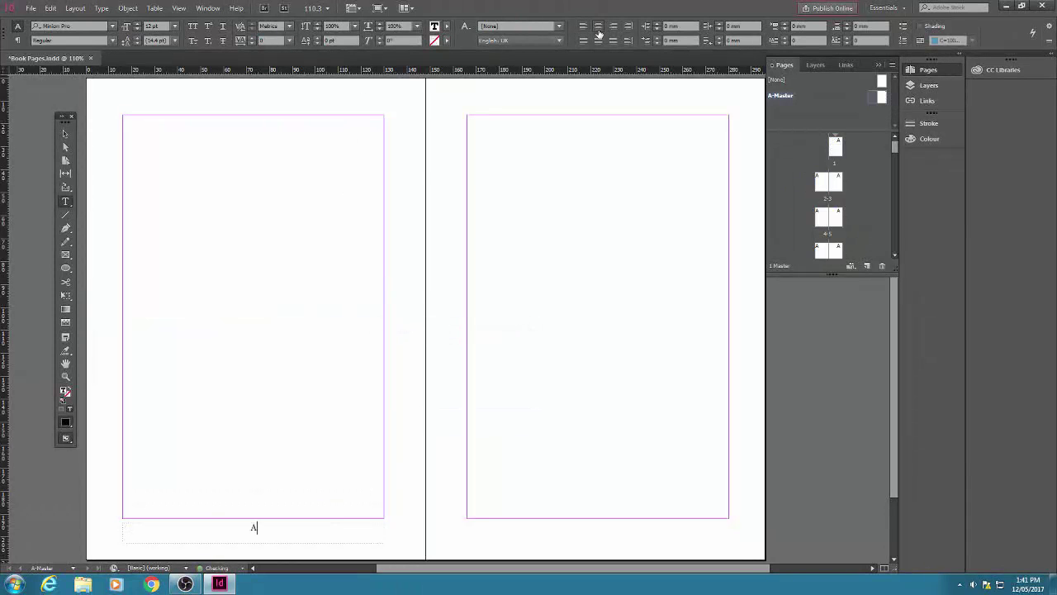
double_click(252, 526)
click(111, 27)
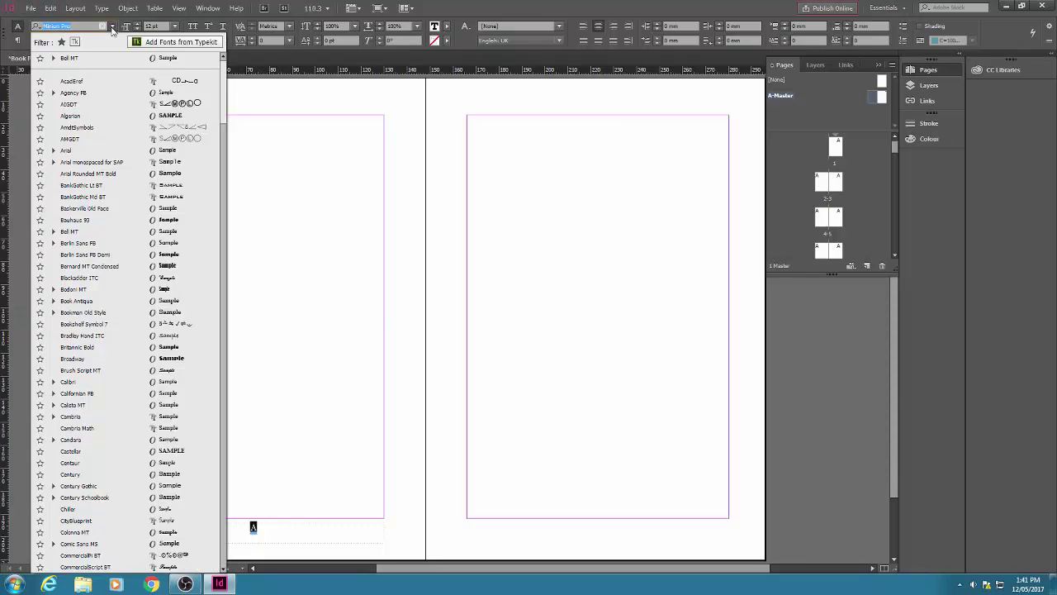
click(106, 382)
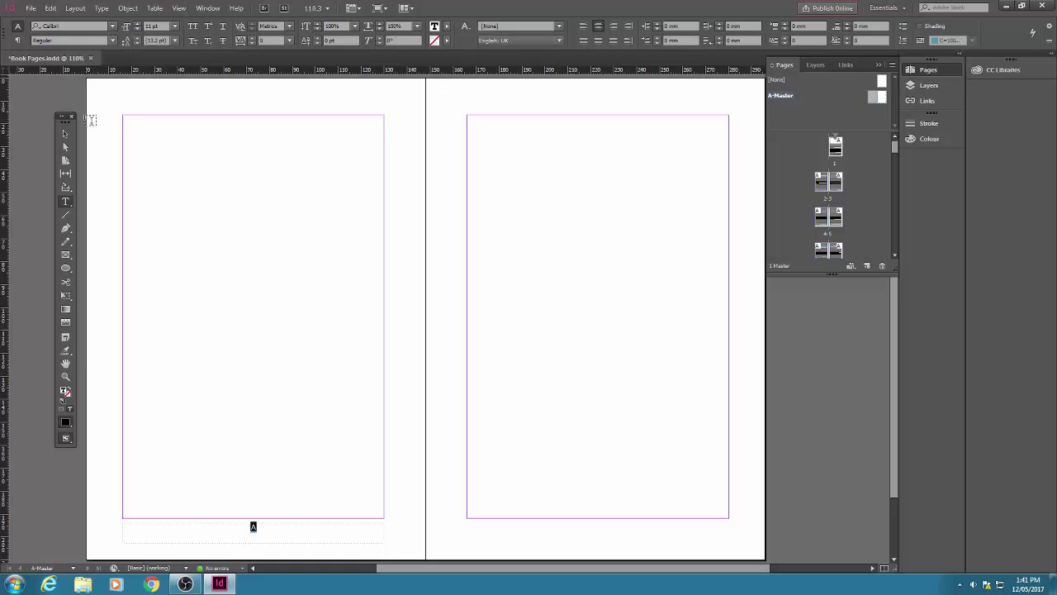
click(67, 133)
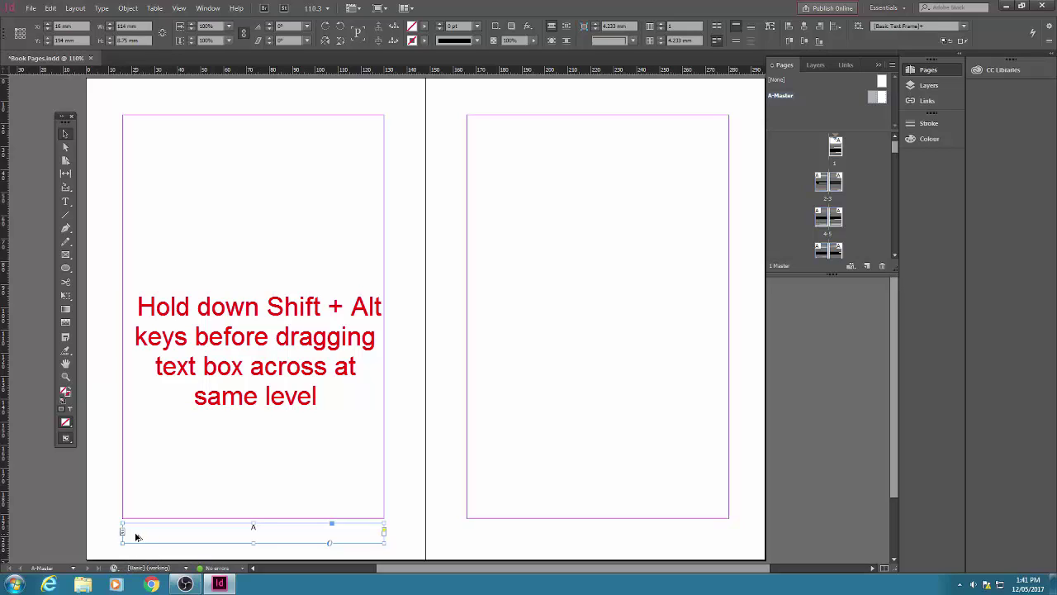
drag(137, 537, 480, 536)
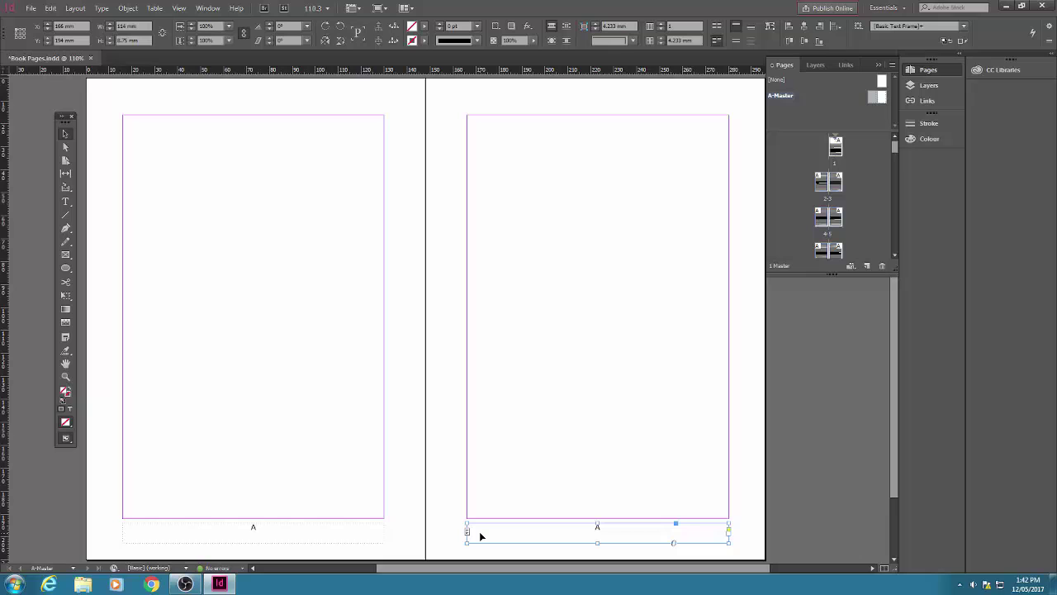
Check page 1 and spread 2–3 to confirm their footers read 1, 2 and 3
click(447, 463)
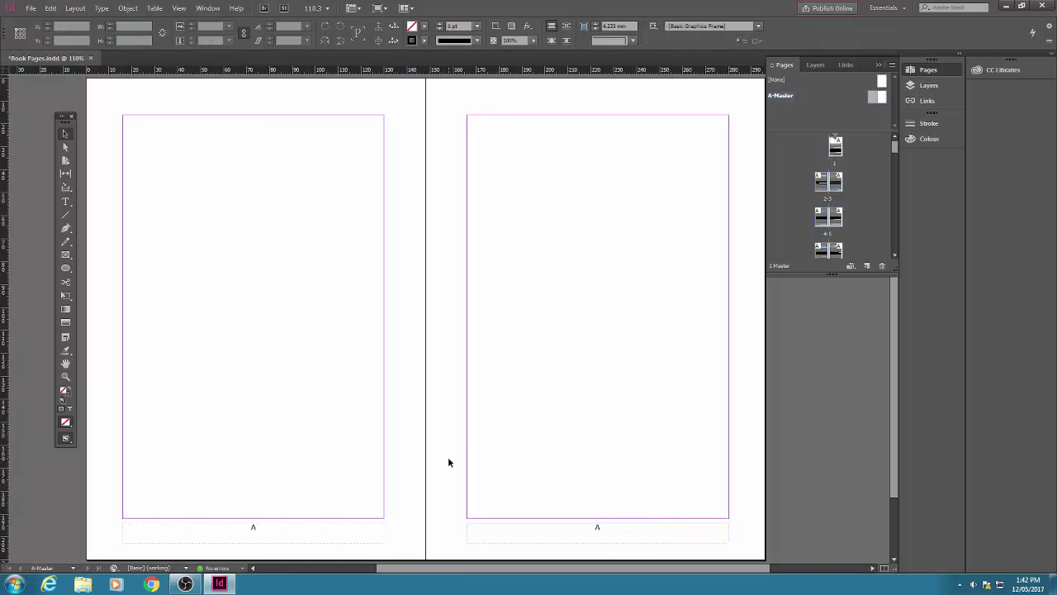
double_click(836, 154)
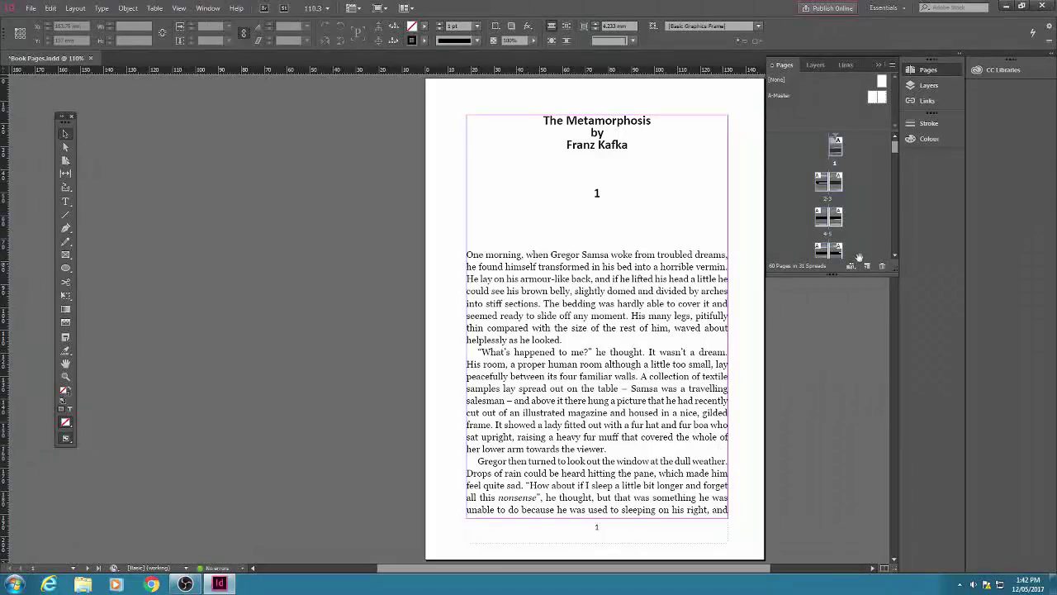
double_click(817, 188)
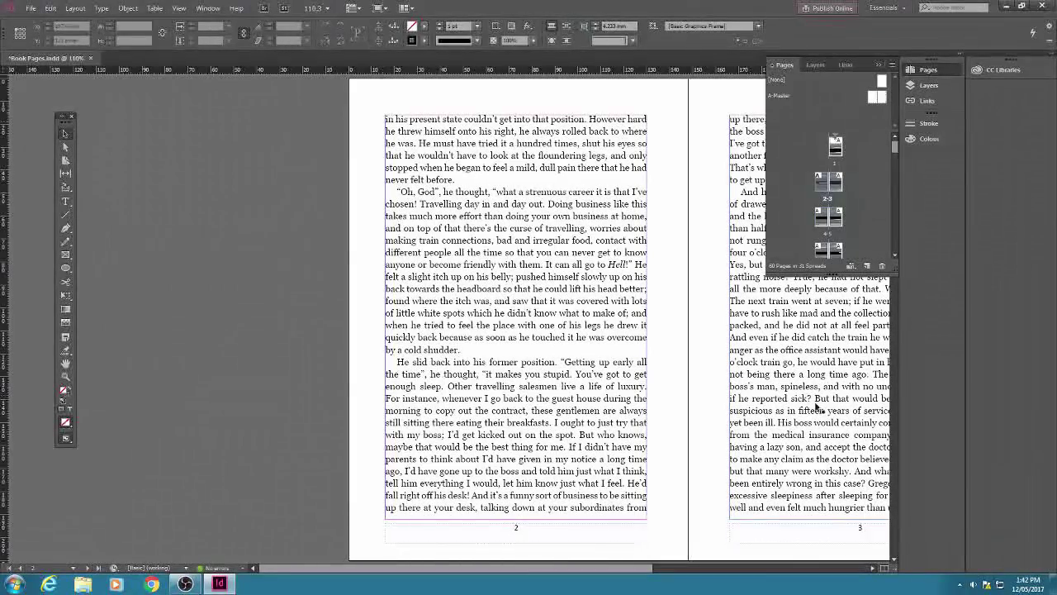
drag(682, 572, 725, 558)
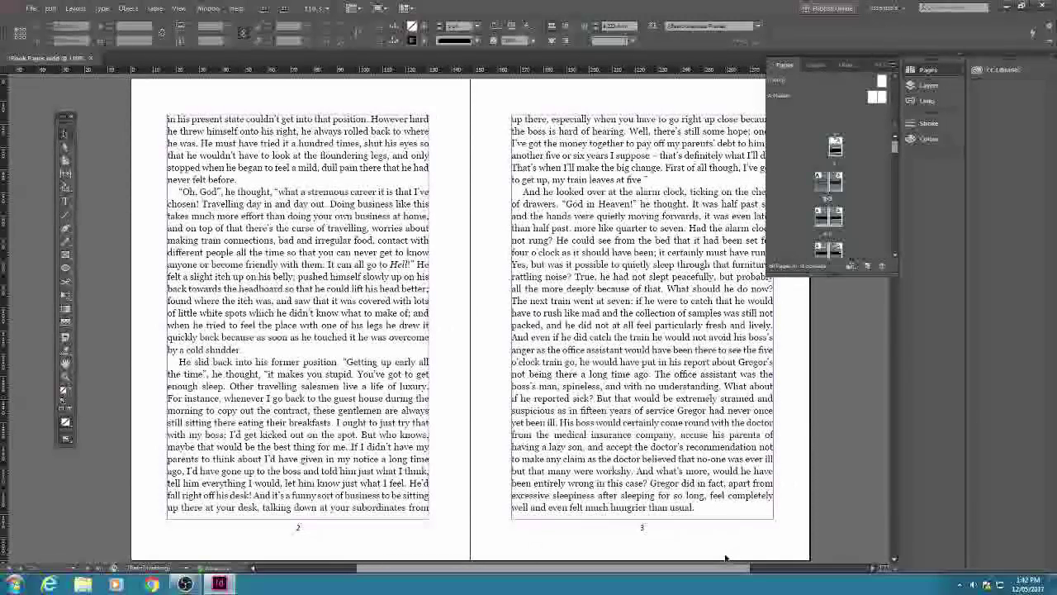
On A-Master, draw a header frame above the left page and type 'Title of Book'
double_click(875, 97)
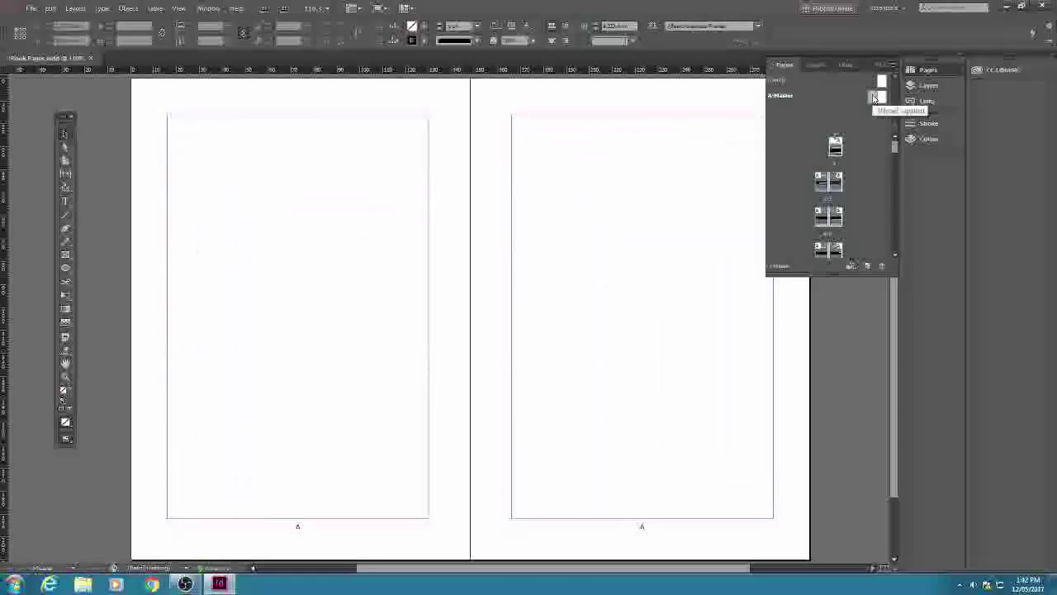
click(66, 202)
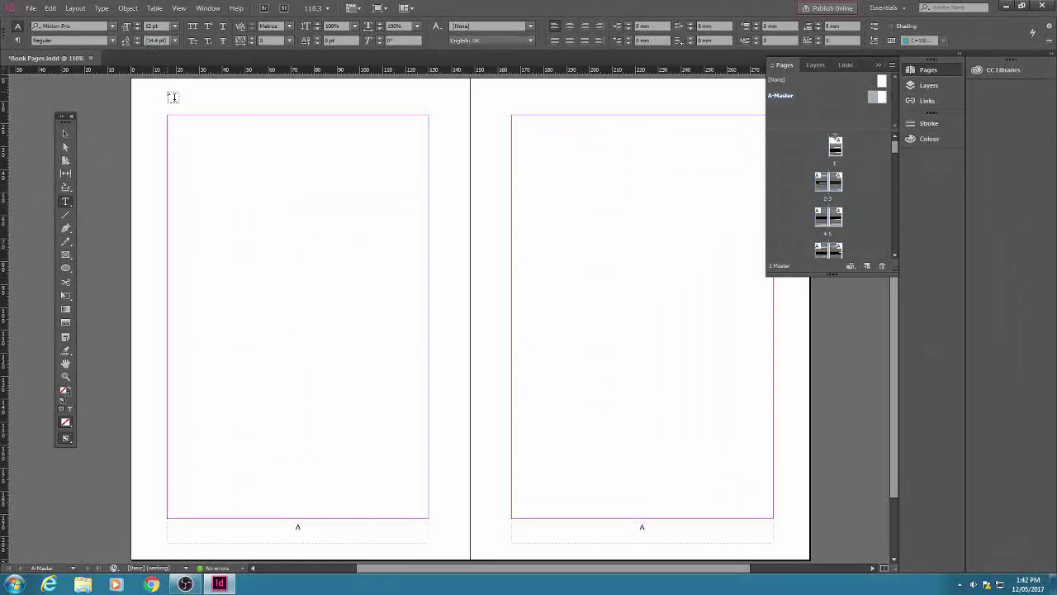
drag(168, 88, 427, 103)
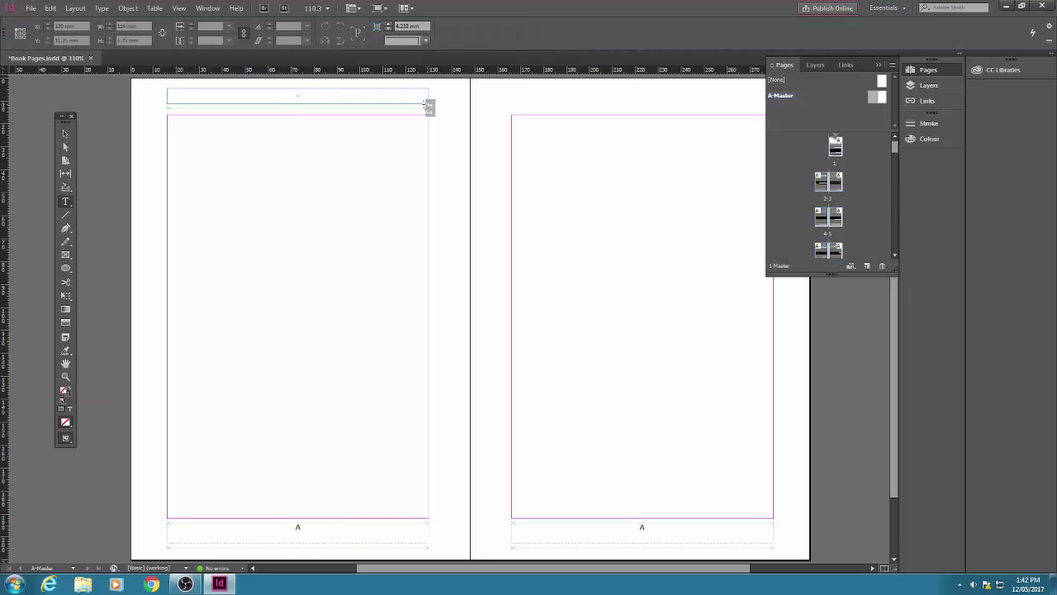
text(T)
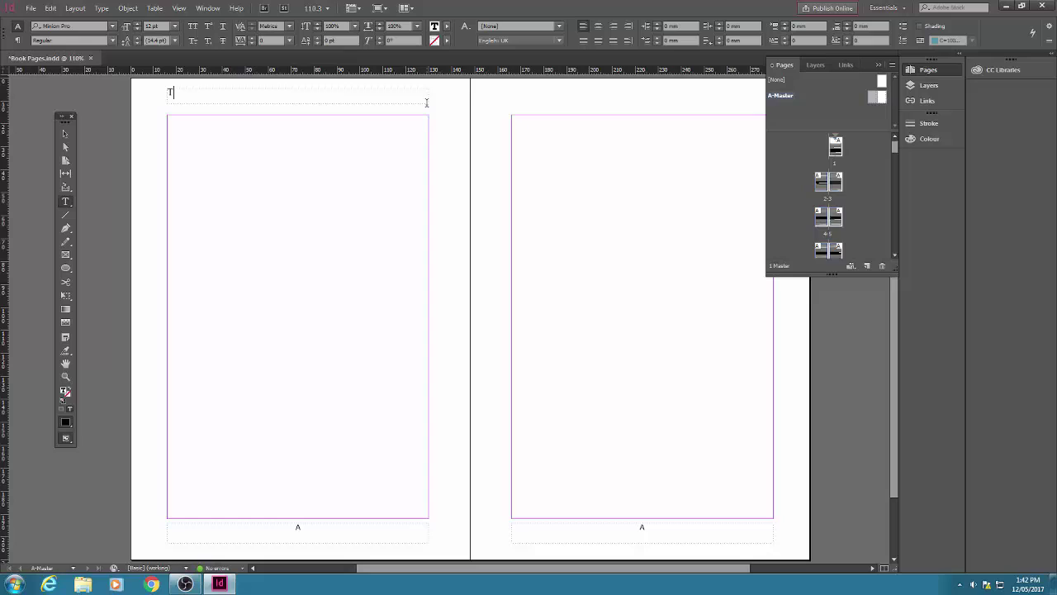
text(itle of Book)
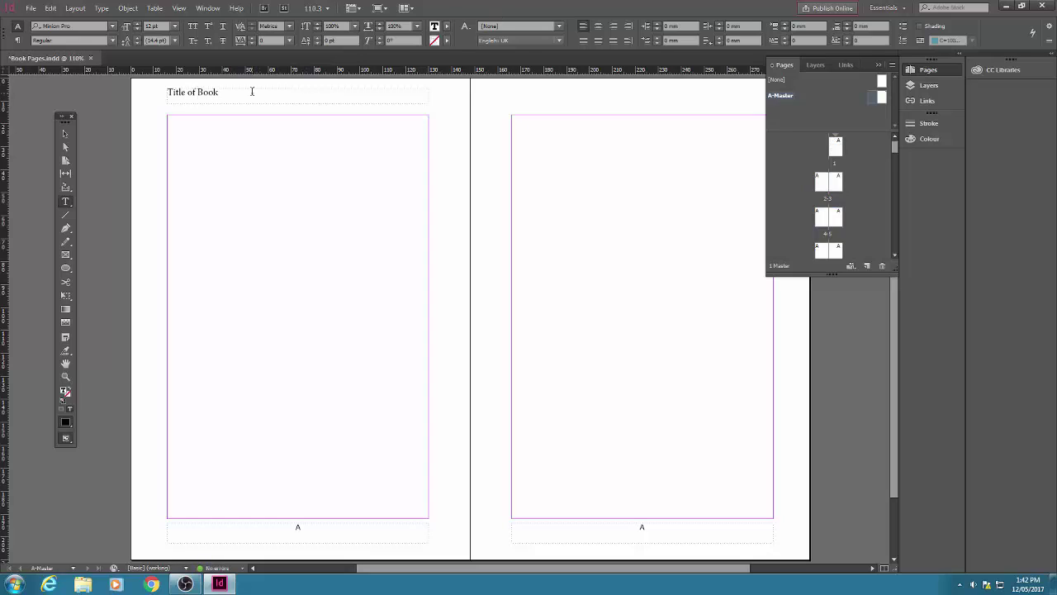
drag(230, 93, 140, 93)
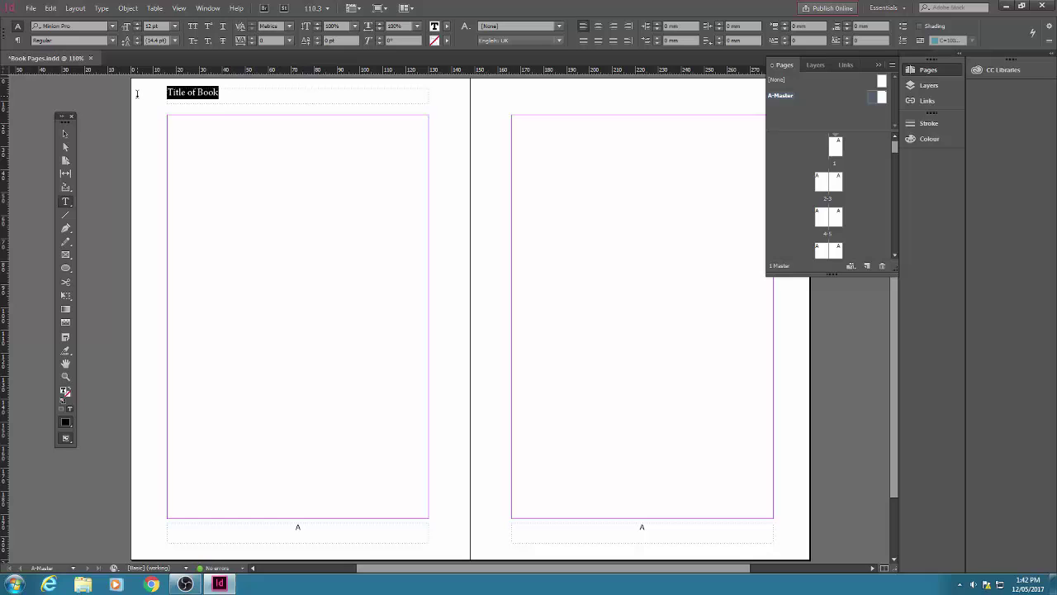
Format the 'Title of Book' header as Calibri 10 pt, centred
click(111, 27)
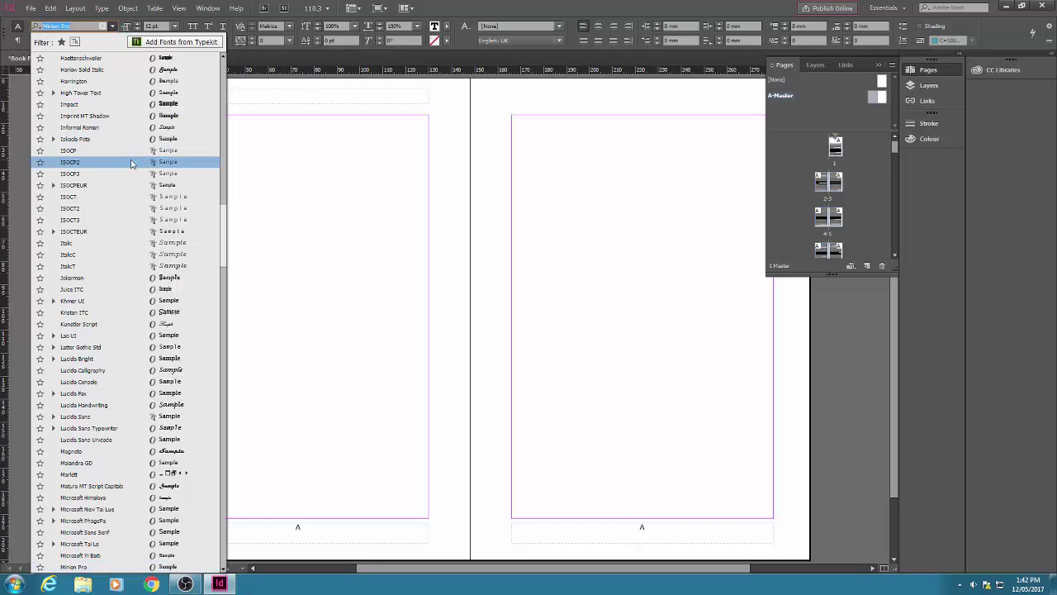
scroll(134, 163, up, 5)
scroll(135, 162, up, 12)
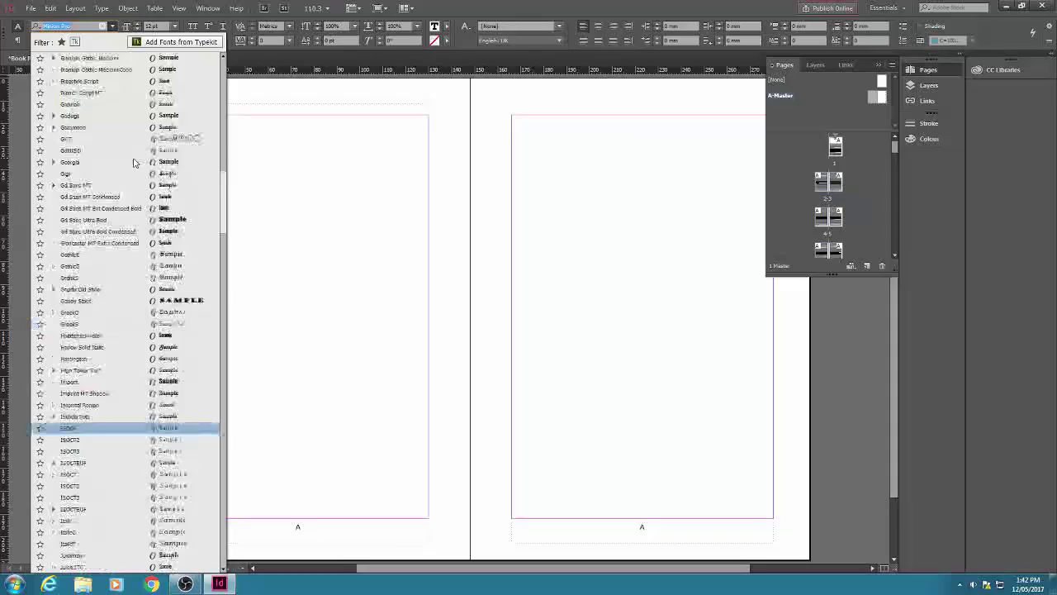
scroll(135, 162, up, 9)
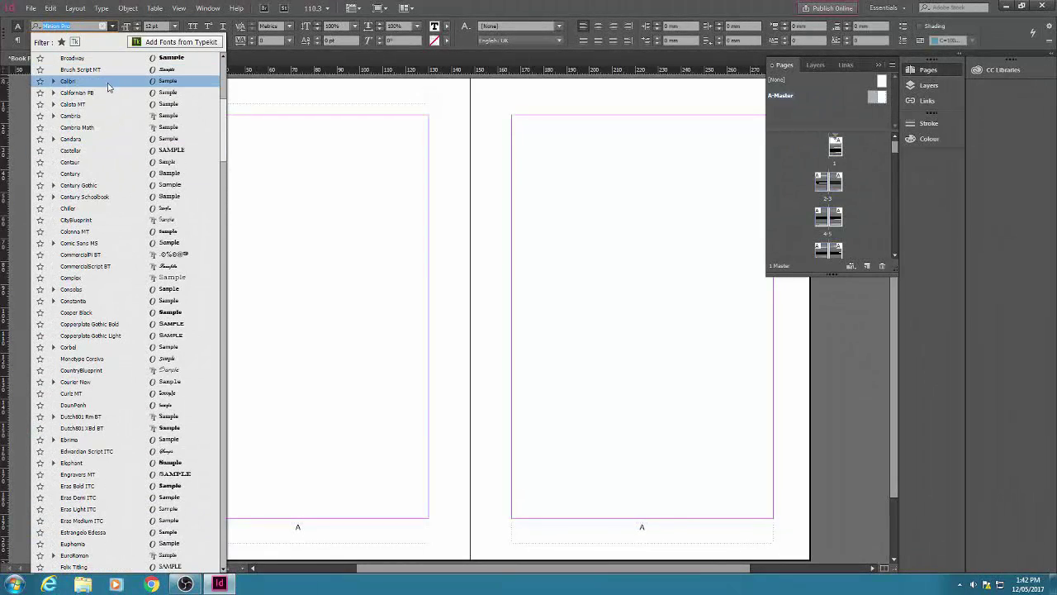
click(108, 82)
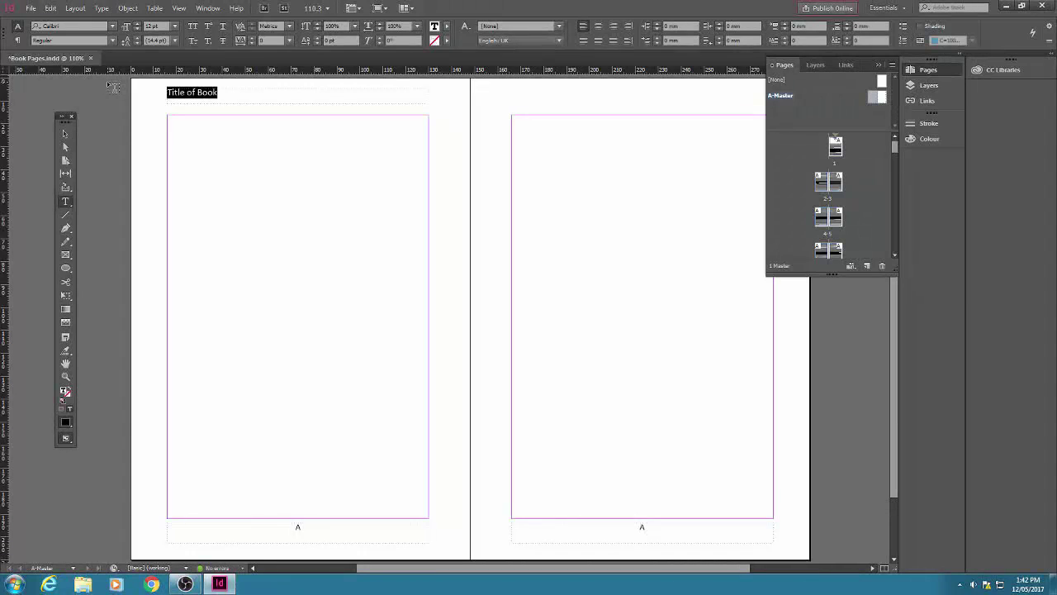
click(138, 30)
click(138, 30)
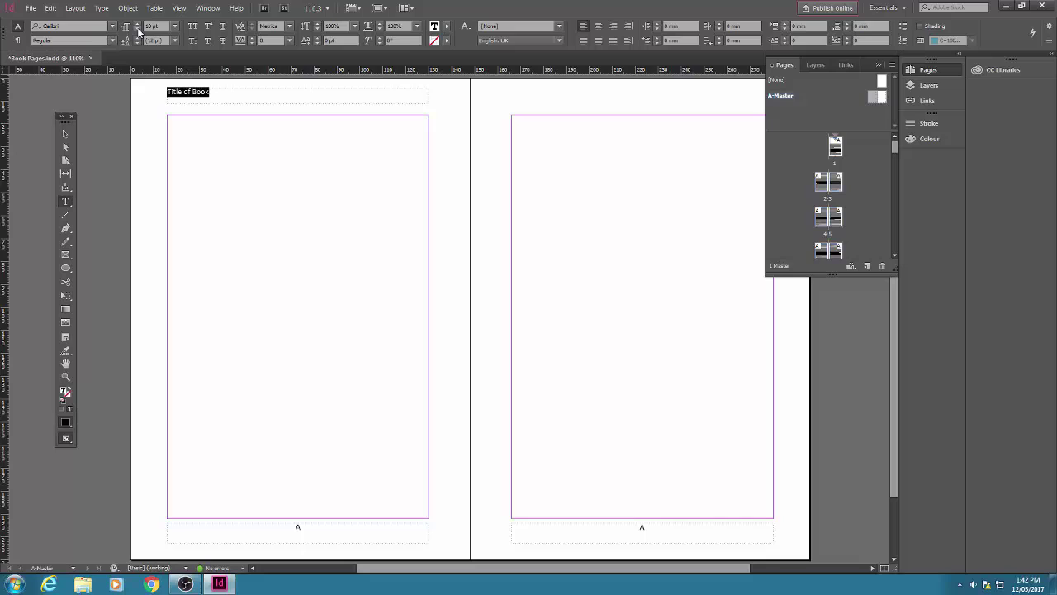
click(597, 27)
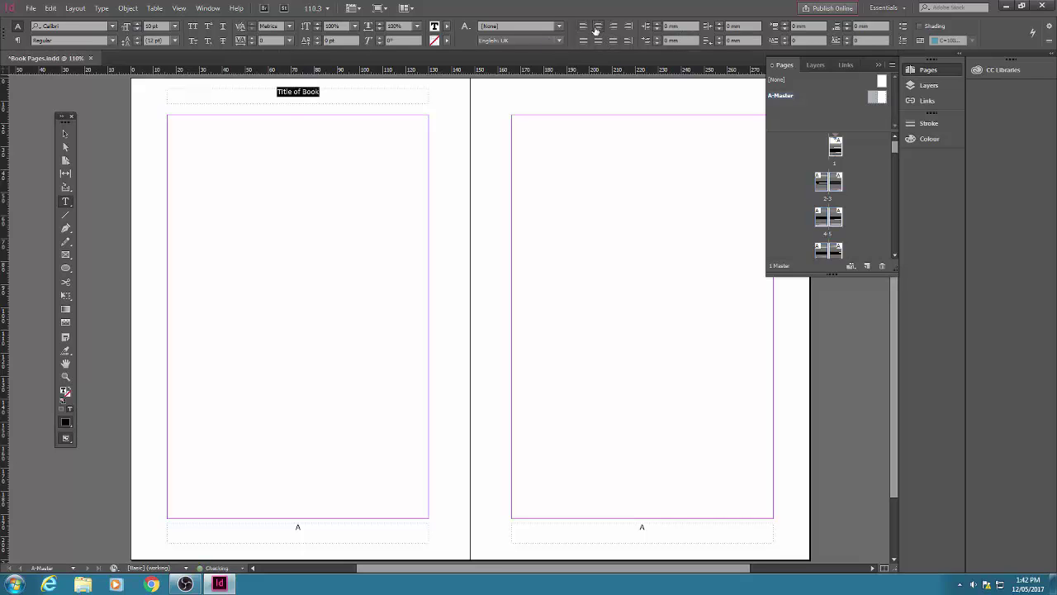
click(20, 40)
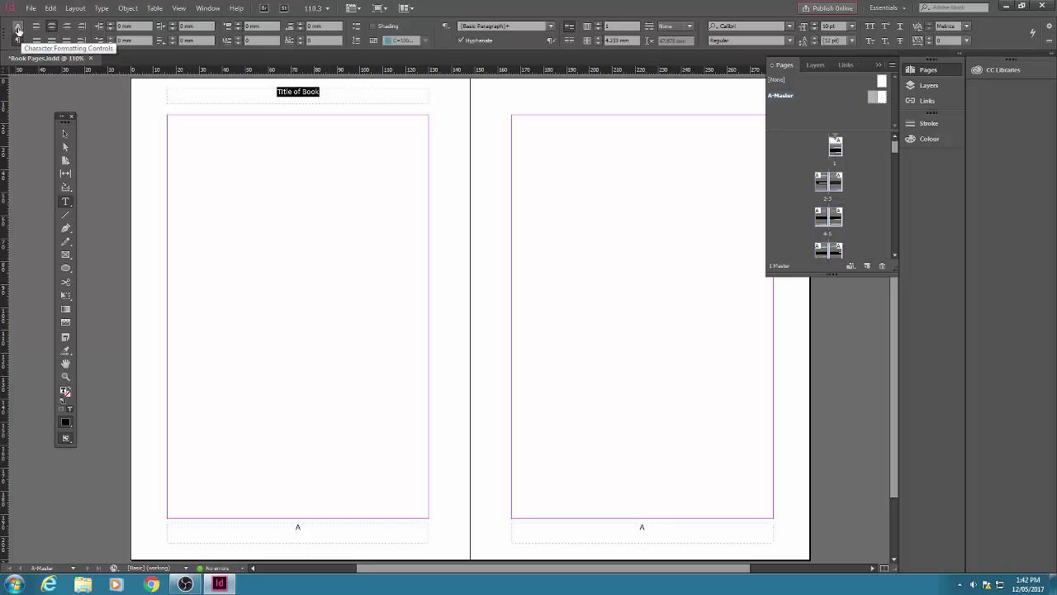
Copy the header frame to the right master page at the same height and retype it as 'Author Name'
click(19, 30)
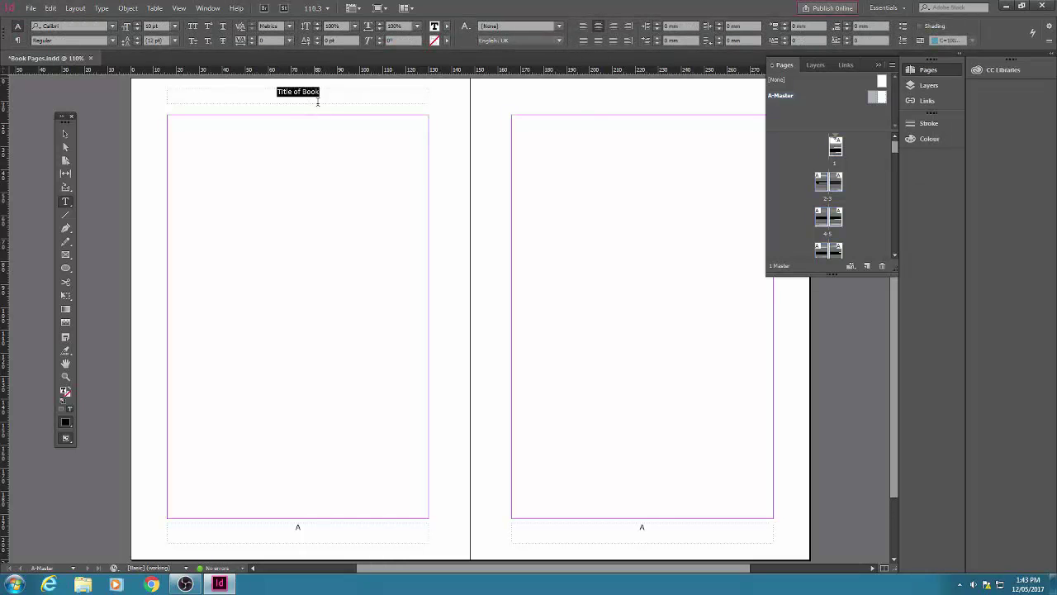
click(66, 134)
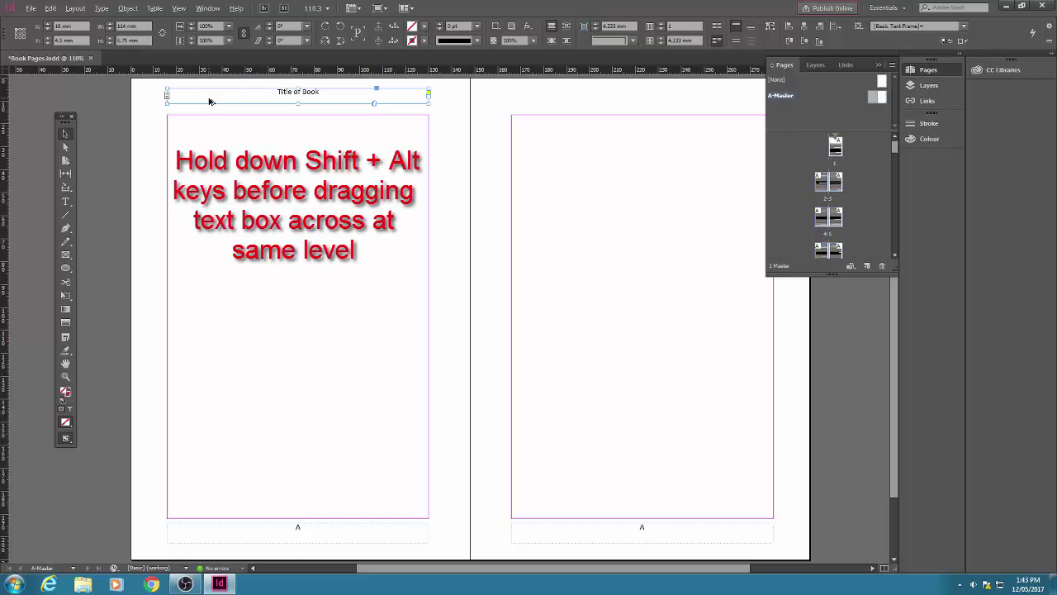
drag(209, 101, 551, 100)
drag(553, 96, 555, 96)
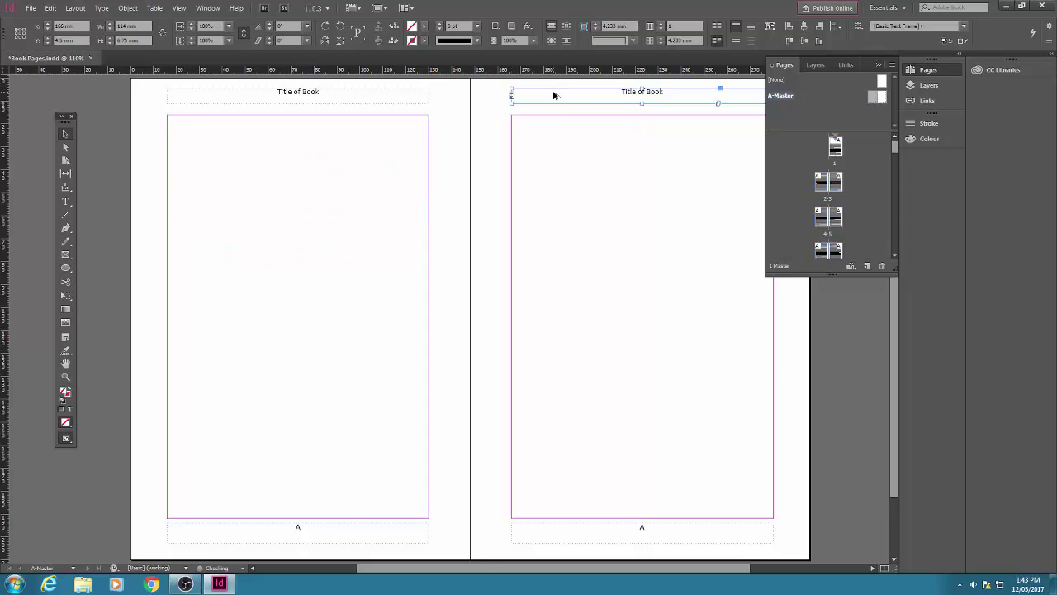
click(66, 203)
drag(667, 92, 619, 94)
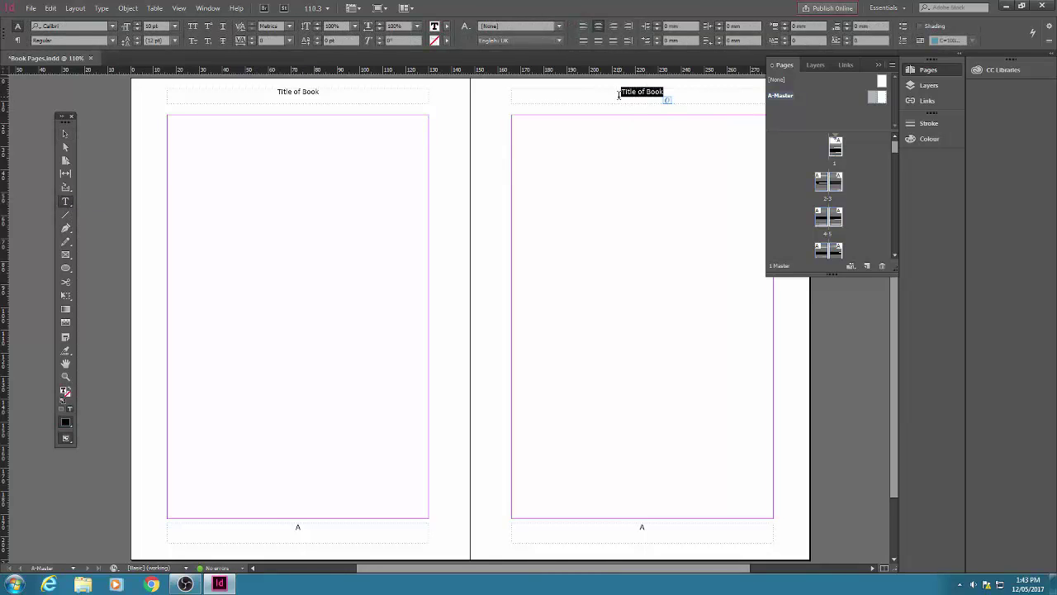
text(Author )
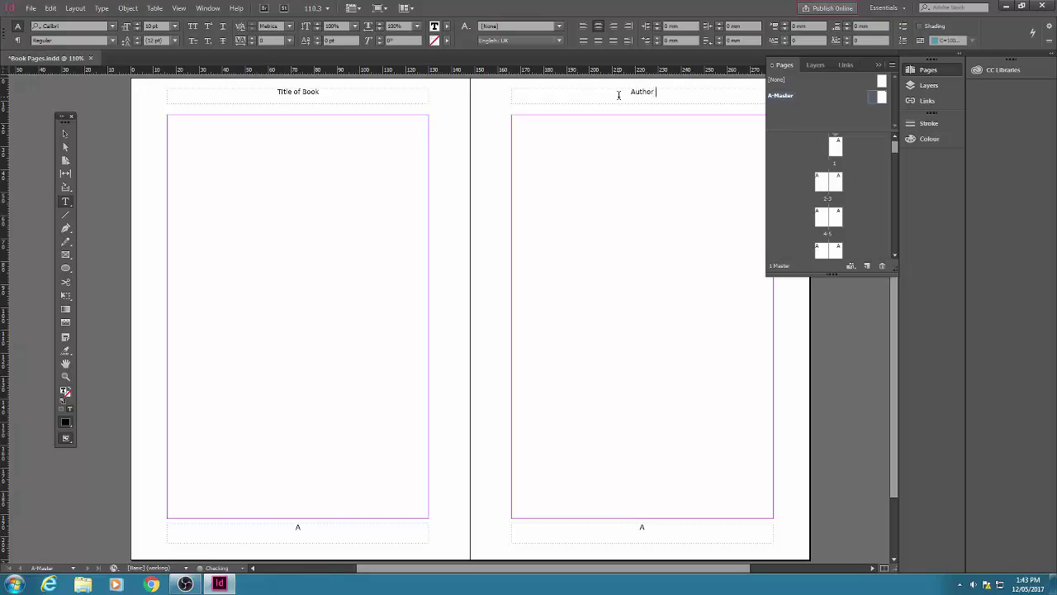
text(Name)
Check the headers on spread 2–3 in Preview mode, then return to Normal view
double_click(821, 185)
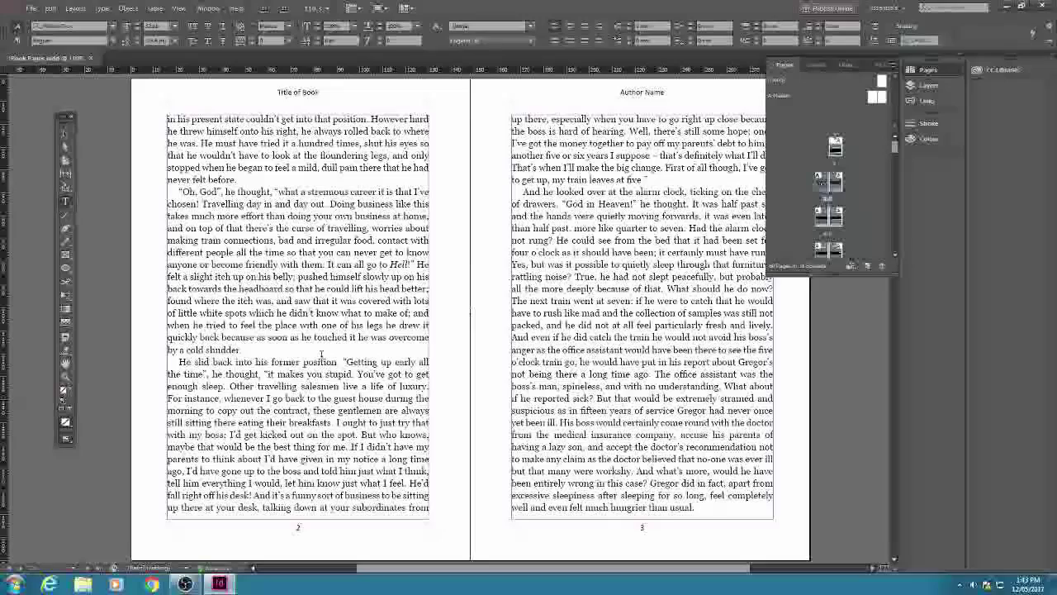
click(65, 441)
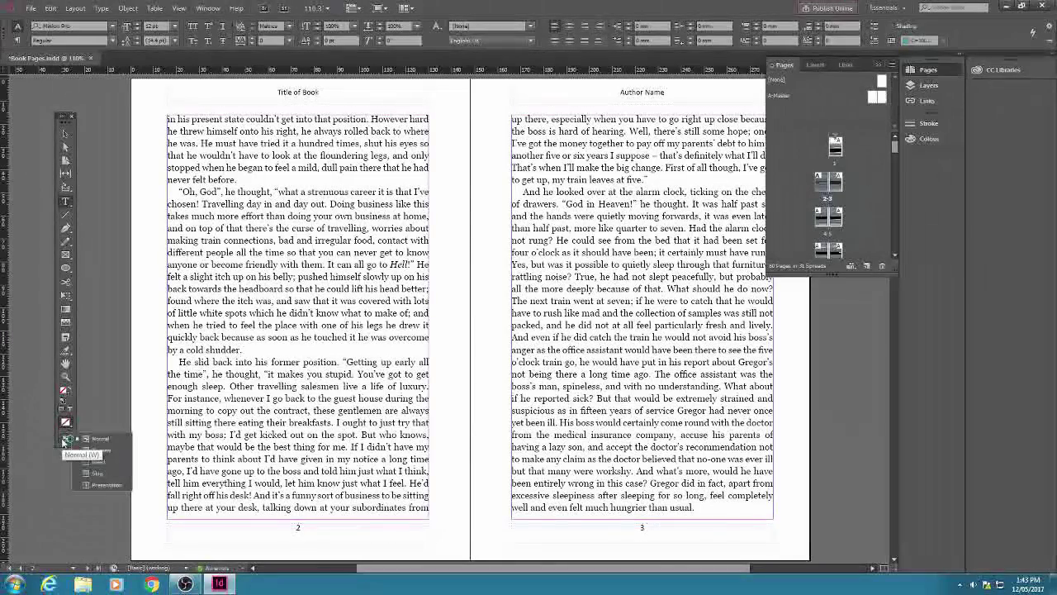
click(116, 451)
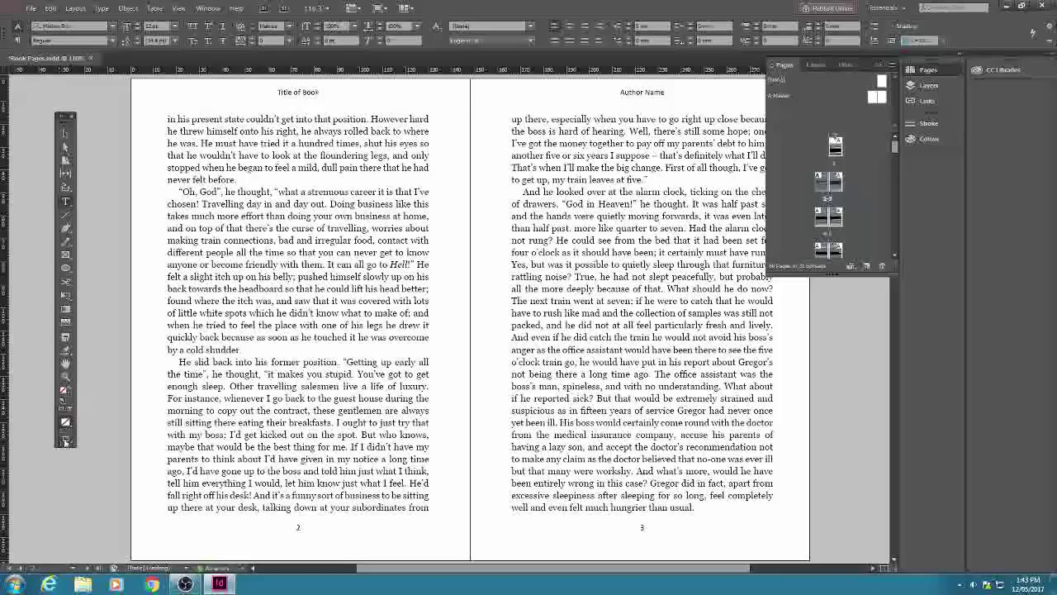
drag(66, 441, 68, 441)
click(92, 439)
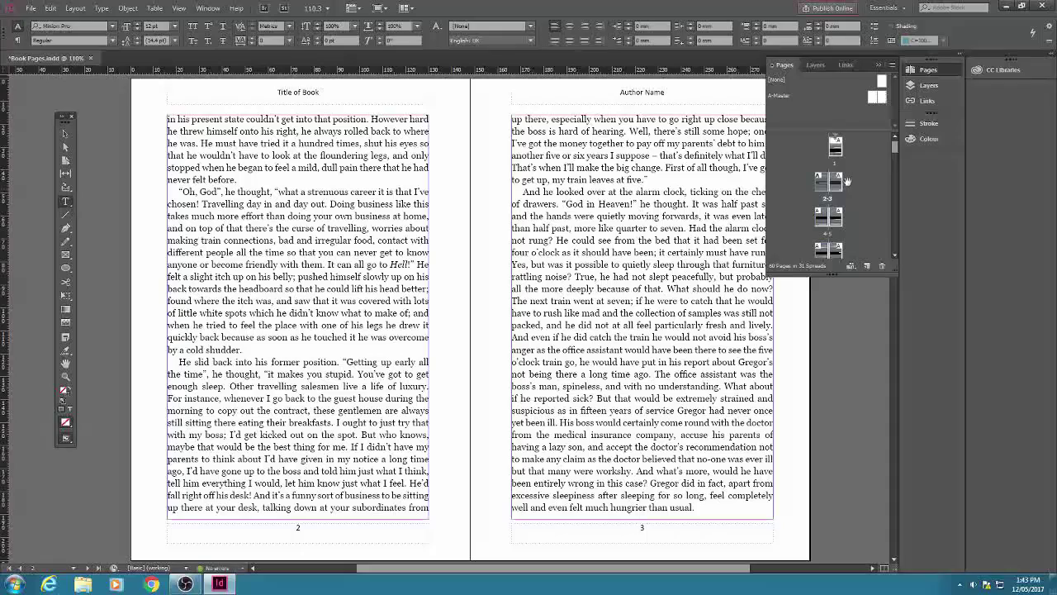
Insert 6 pages before page 1, making the document 66 pages
double_click(836, 149)
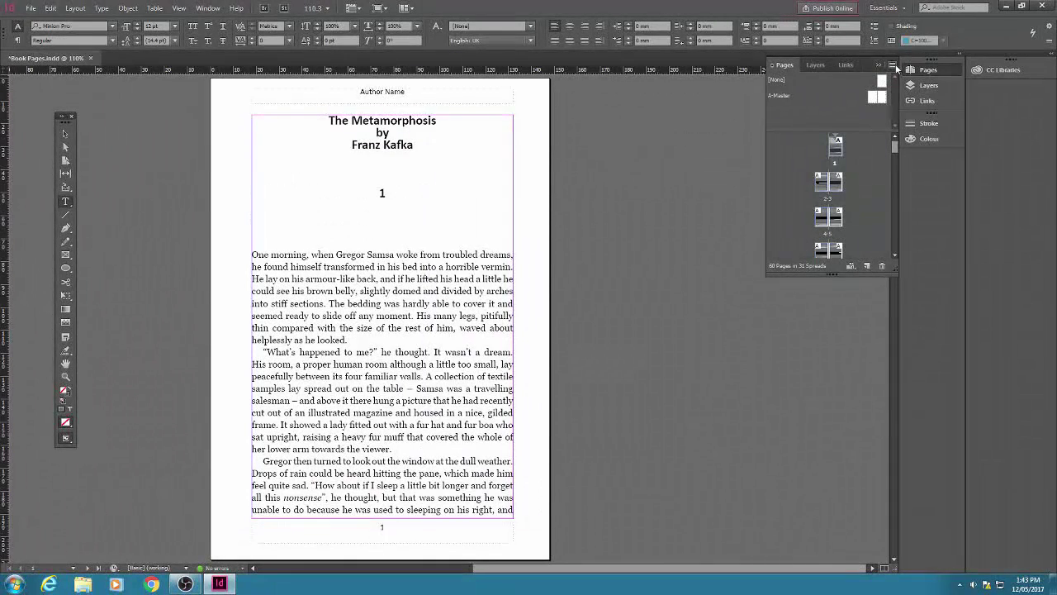
click(892, 65)
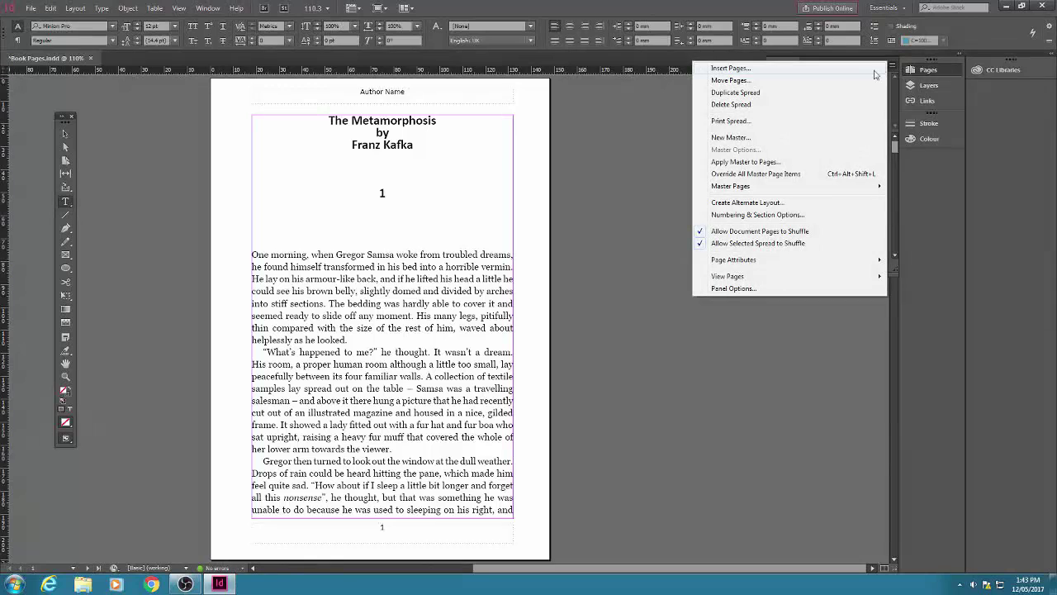
click(833, 68)
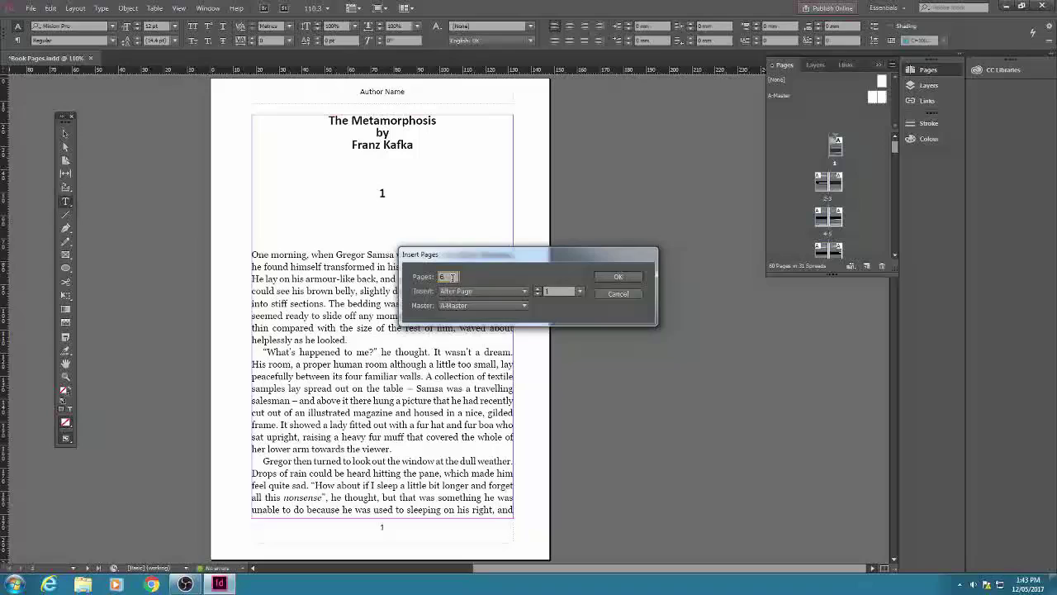
text(6)
click(459, 291)
click(461, 314)
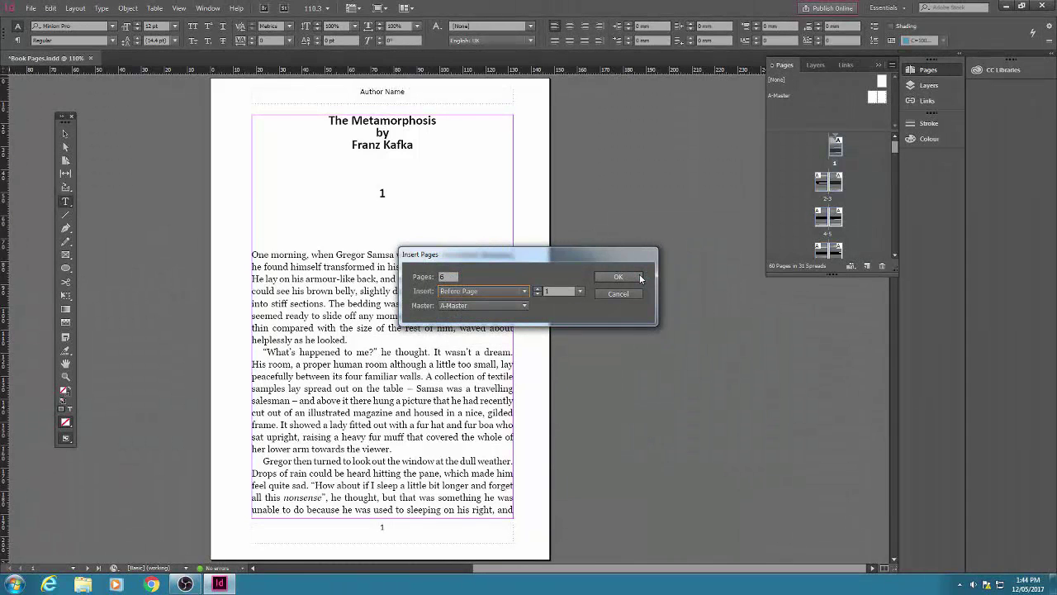
click(640, 277)
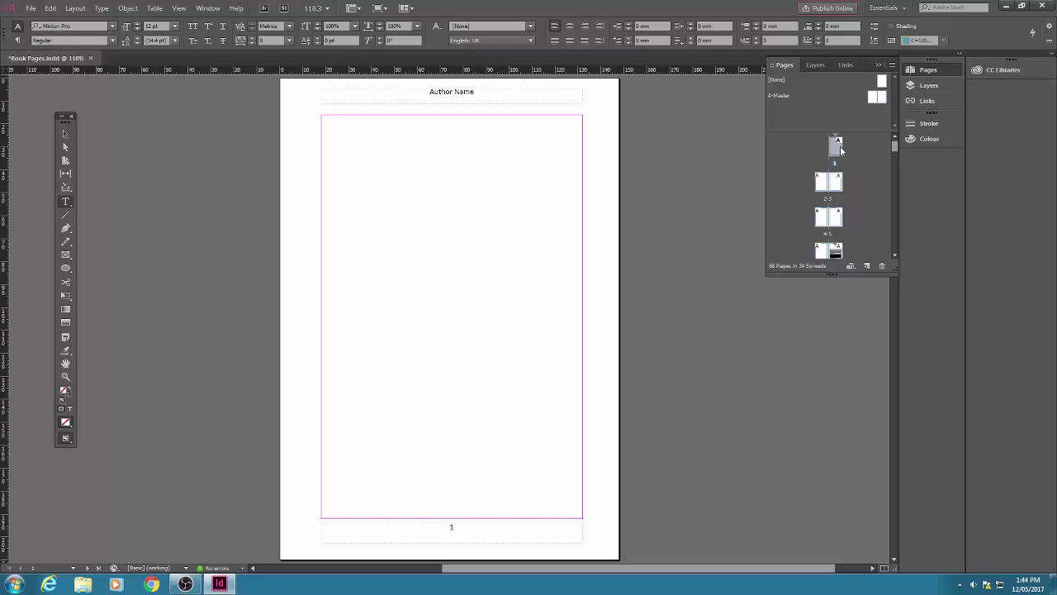
Set the first page's numbering style to lowercase Roman numerals (i, ii, iii)
double_click(840, 145)
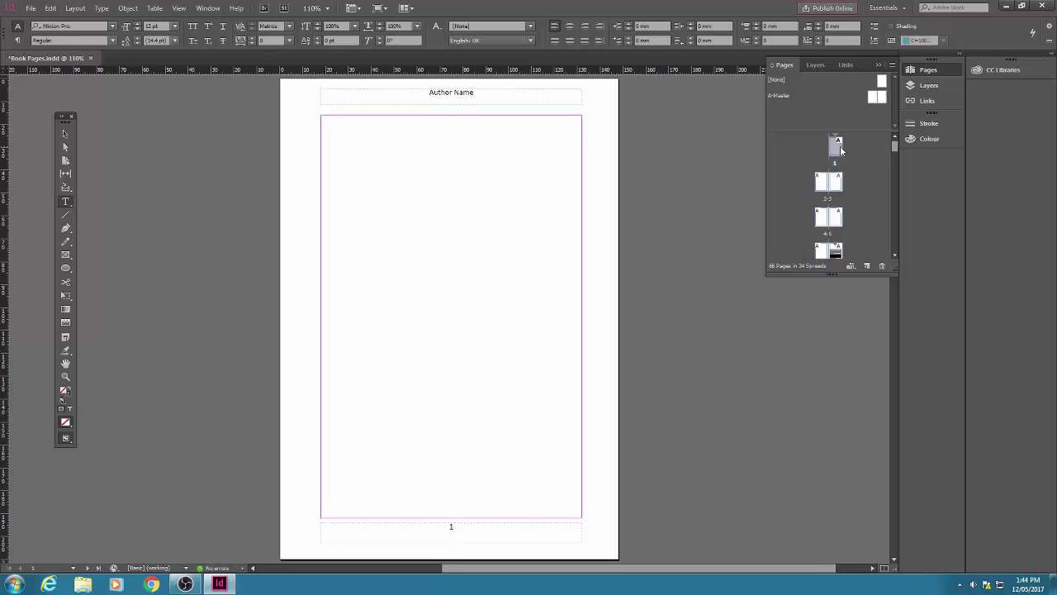
click(75, 7)
click(149, 225)
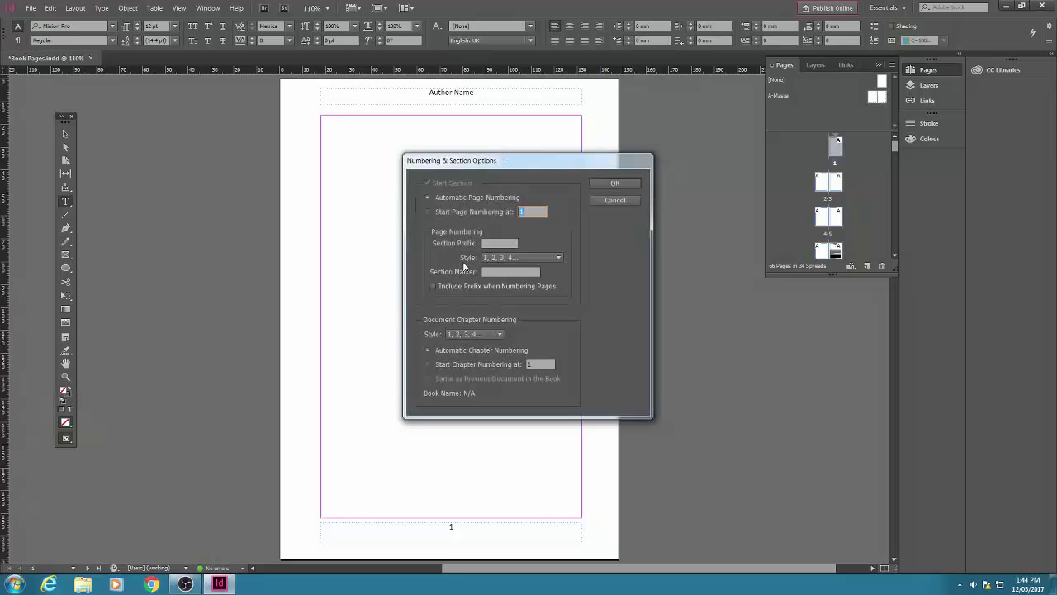
click(524, 258)
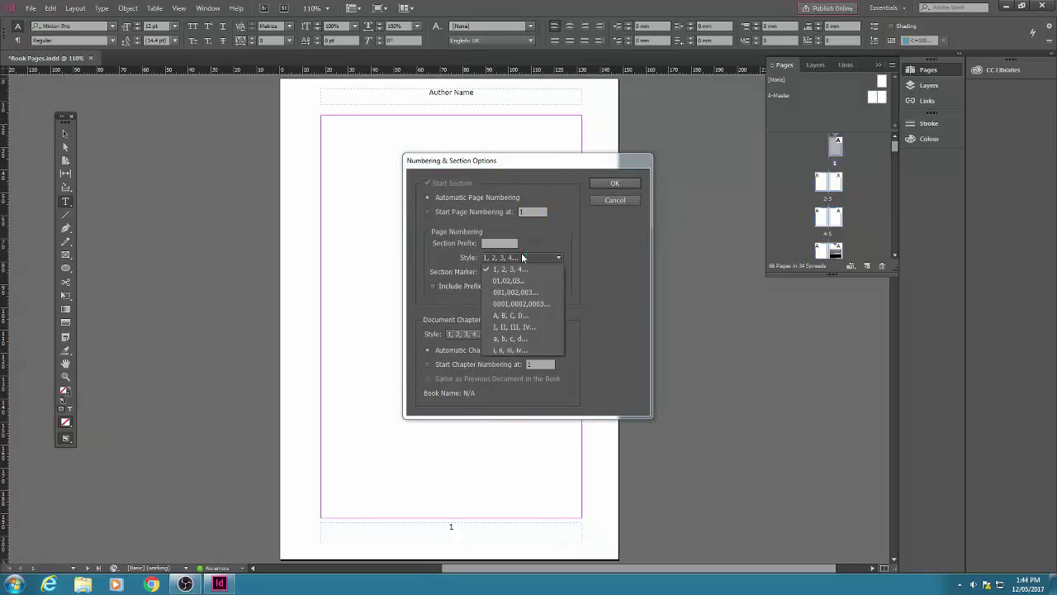
click(527, 350)
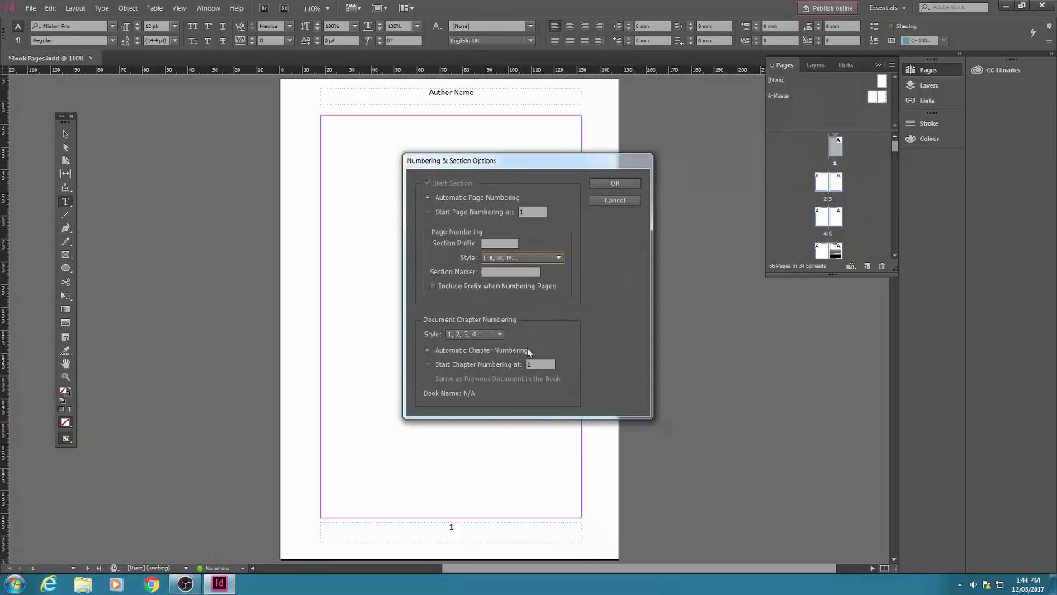
click(615, 184)
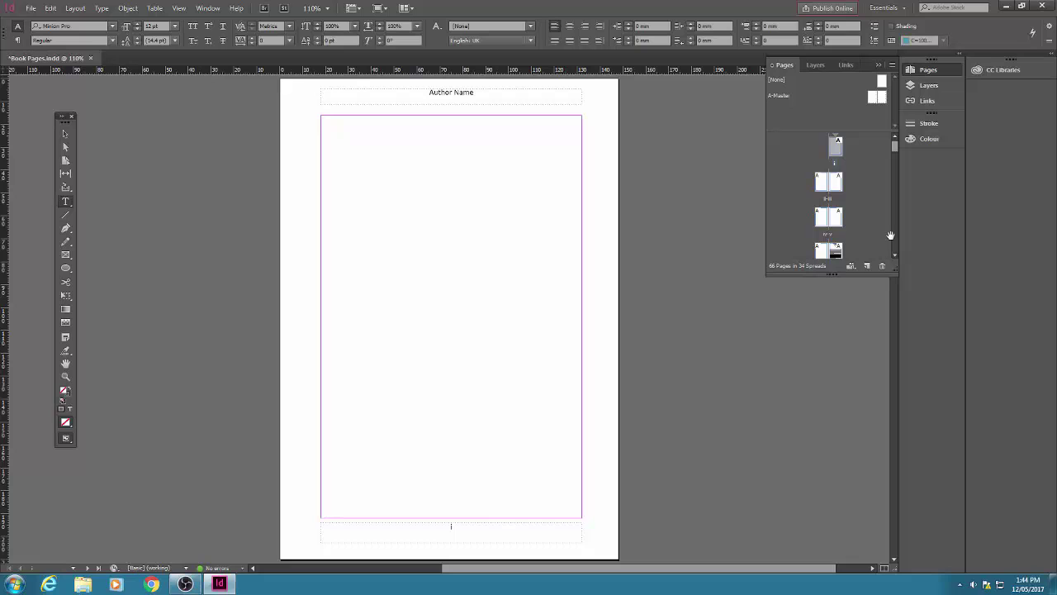
Start a new section at the Metamorphosis title page, numbered 1, 2, 3 from 1
drag(894, 267, 895, 328)
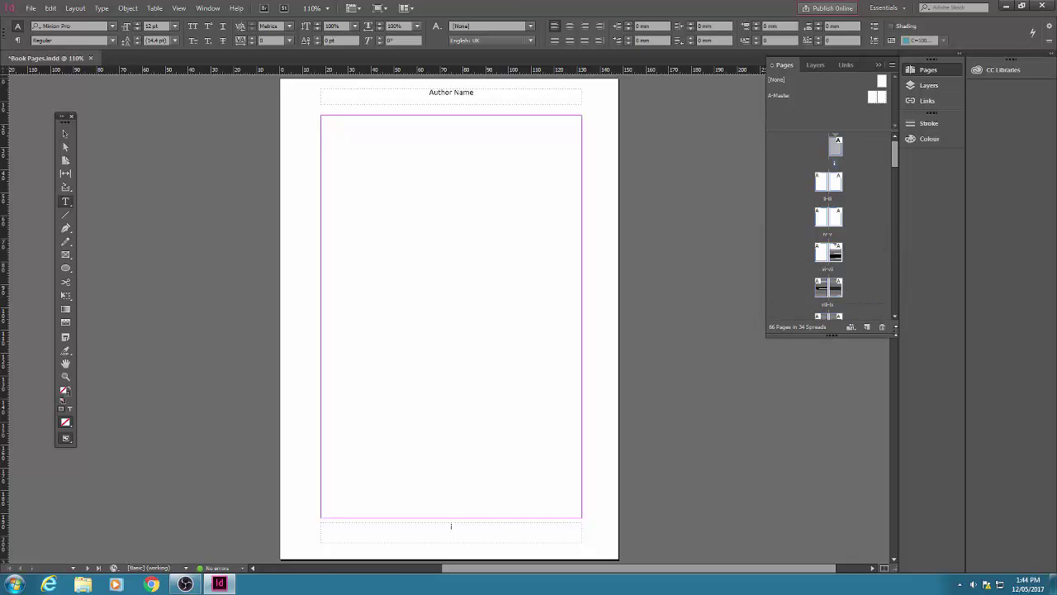
double_click(836, 260)
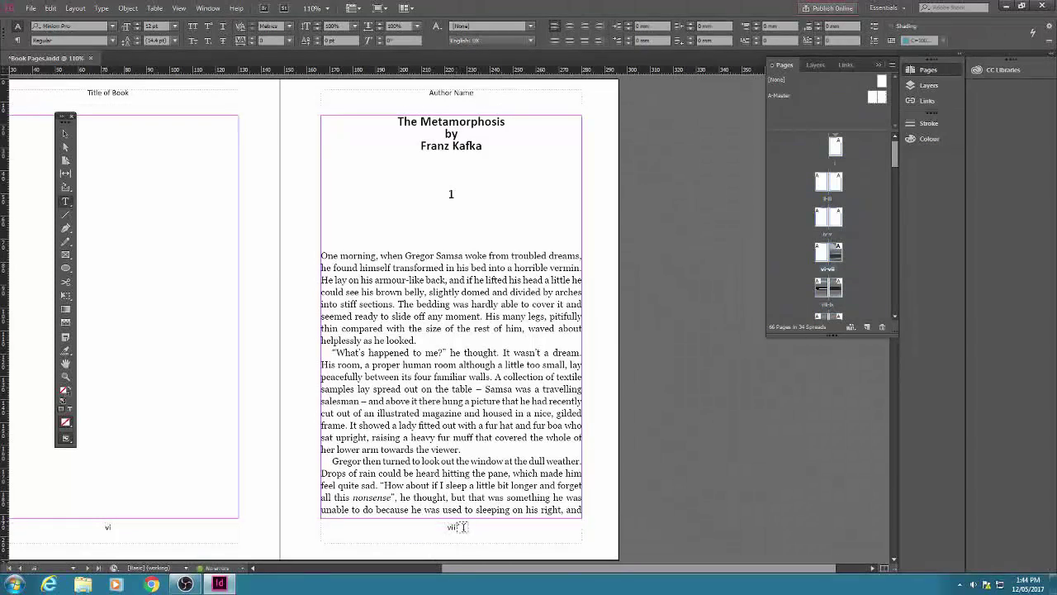
click(74, 8)
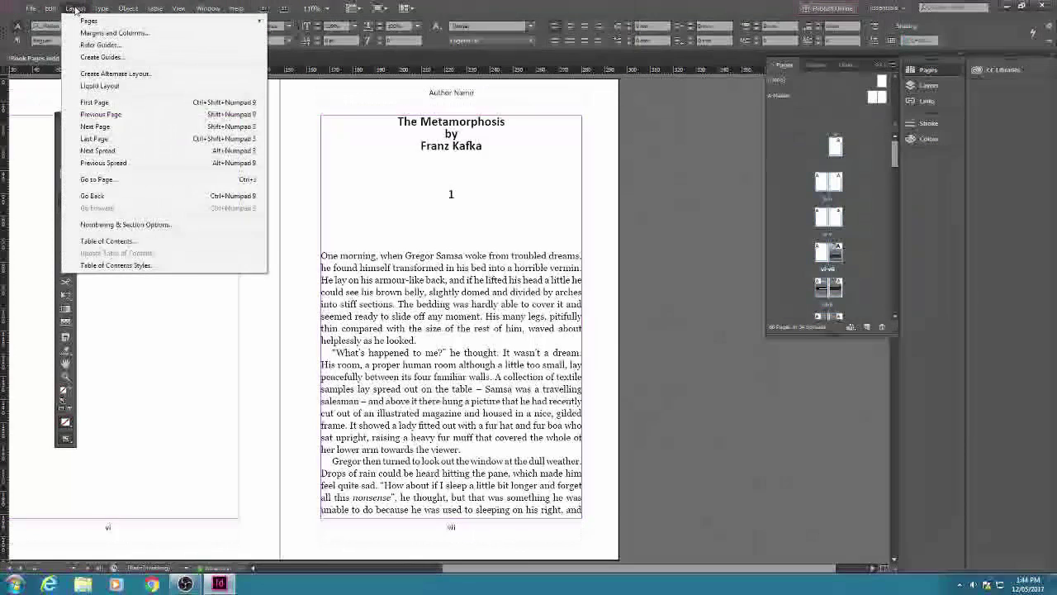
click(115, 224)
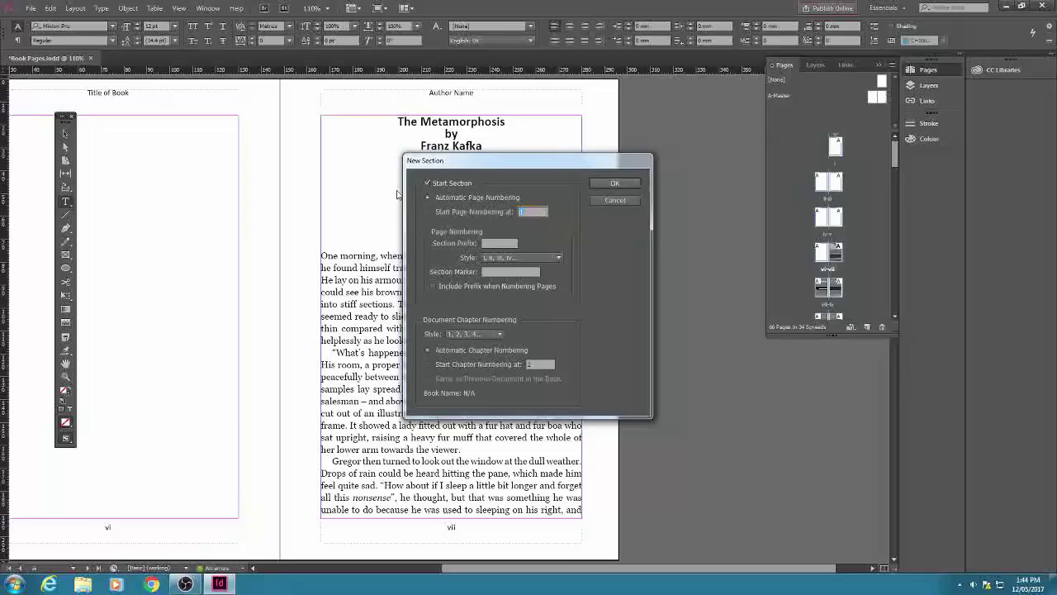
click(427, 211)
click(559, 258)
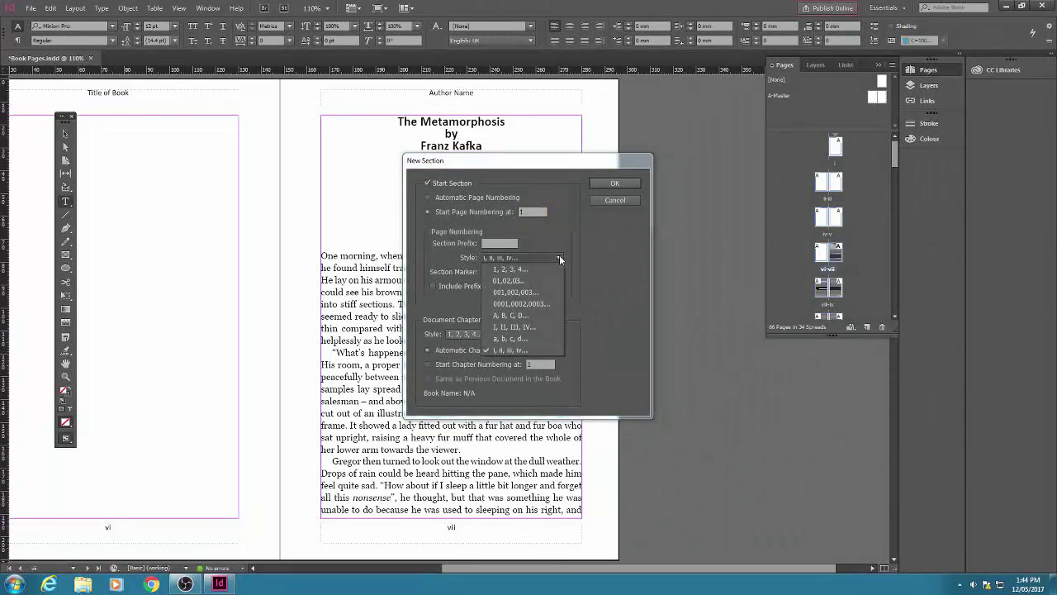
click(537, 270)
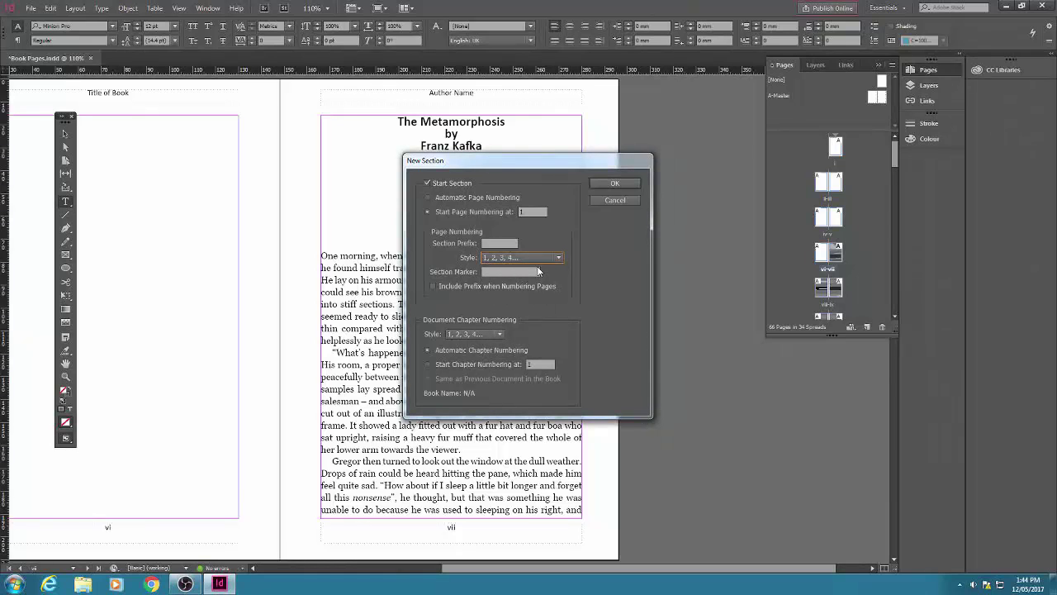
click(637, 185)
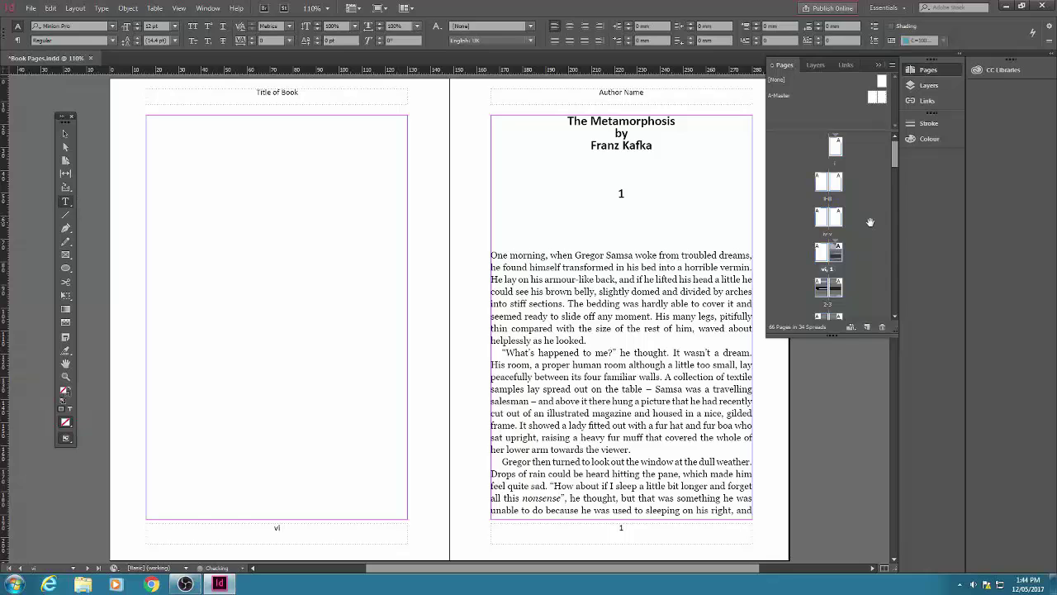
drag(894, 334, 895, 404)
mouse_move(895, 169)
mouse_down()
mouse_move(899, 322)
mouse_move(910, 161)
mouse_up()
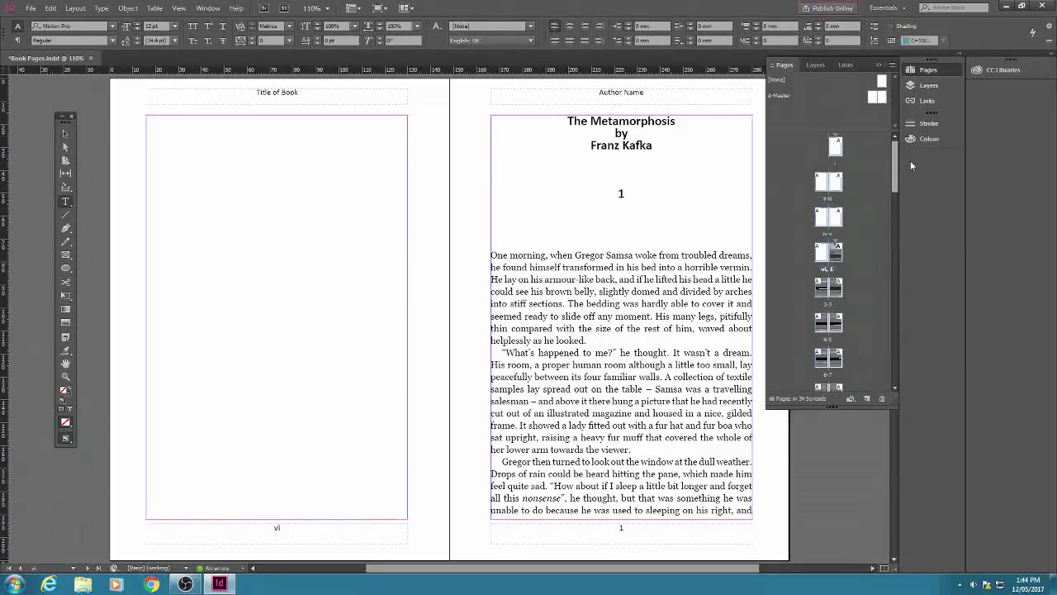
Add a new two-page B-Master with A-Master as its base master
click(891, 67)
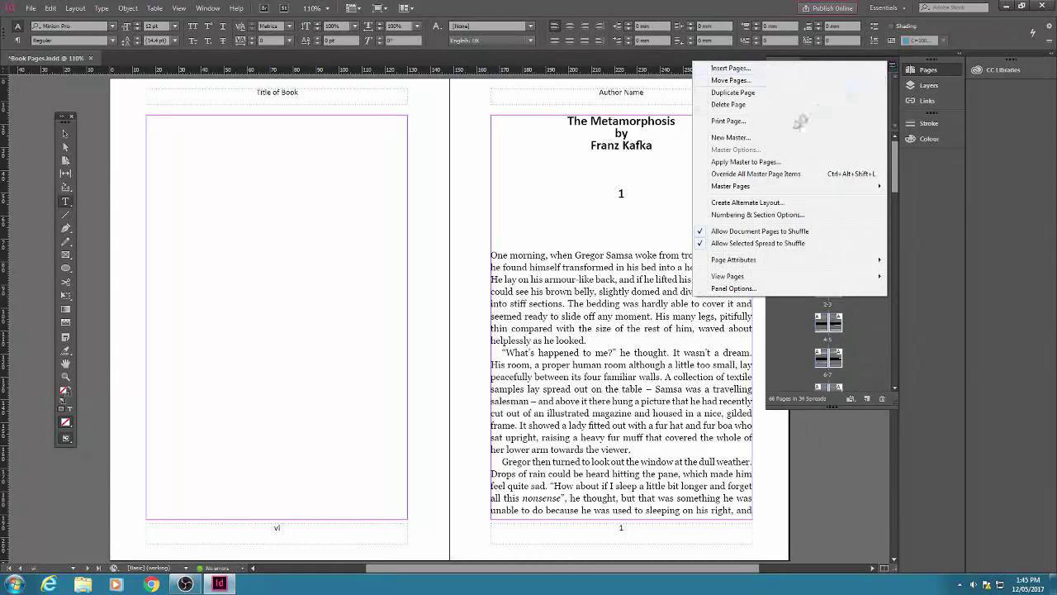
click(782, 138)
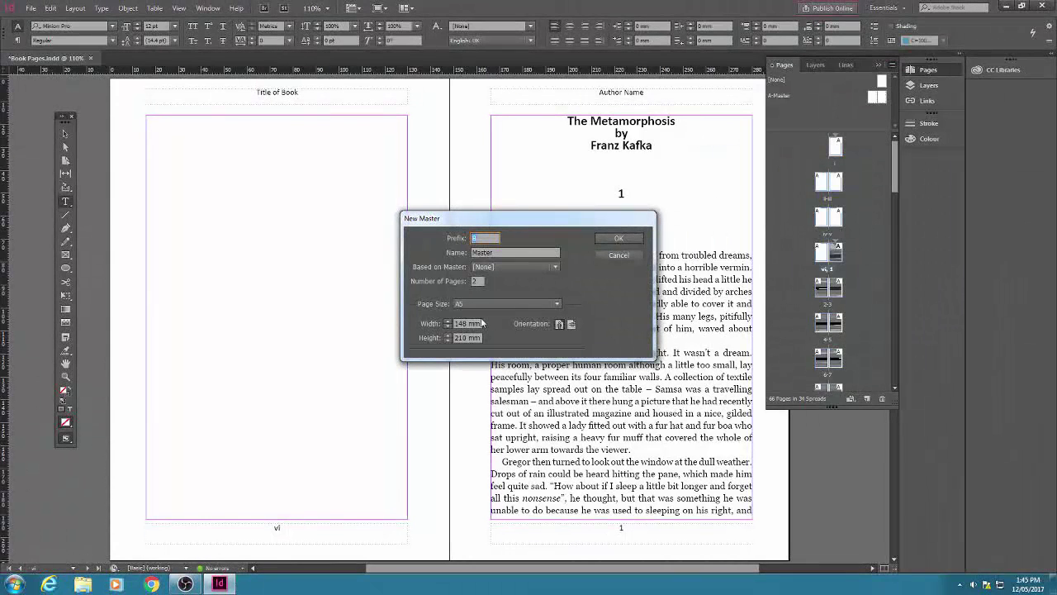
click(523, 266)
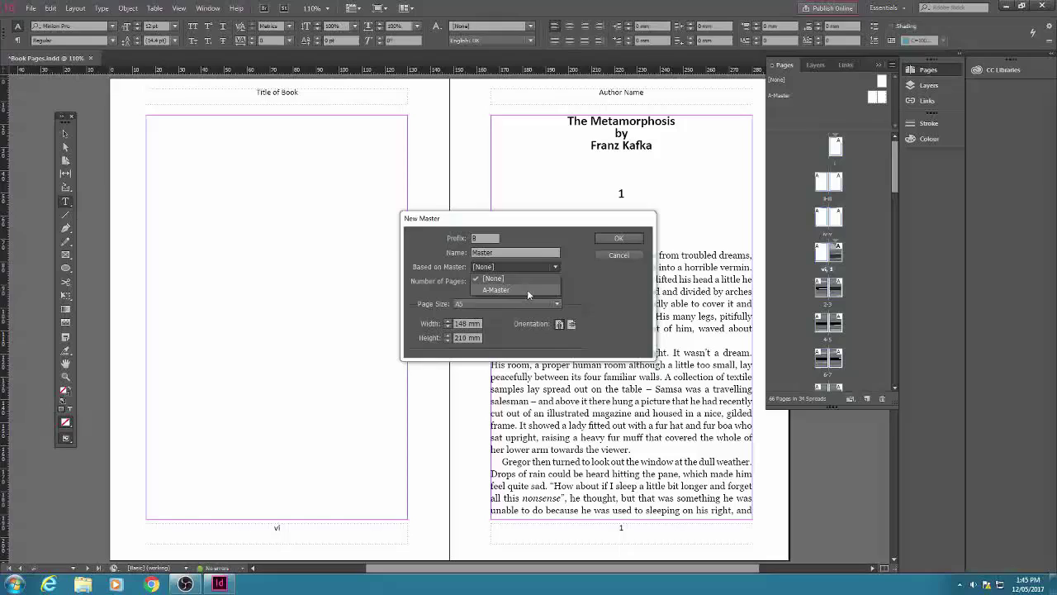
click(527, 289)
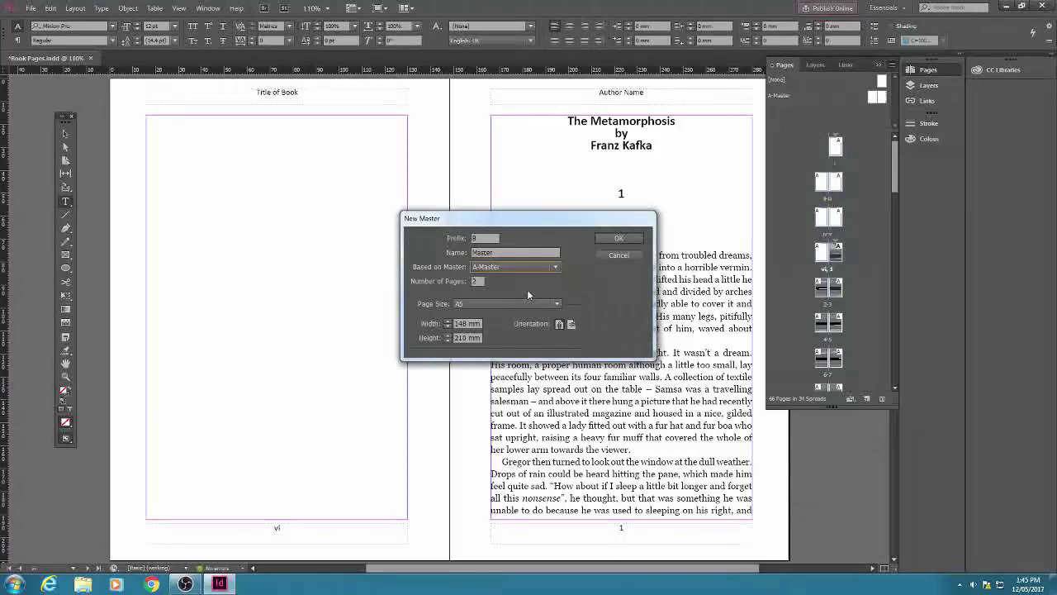
click(631, 241)
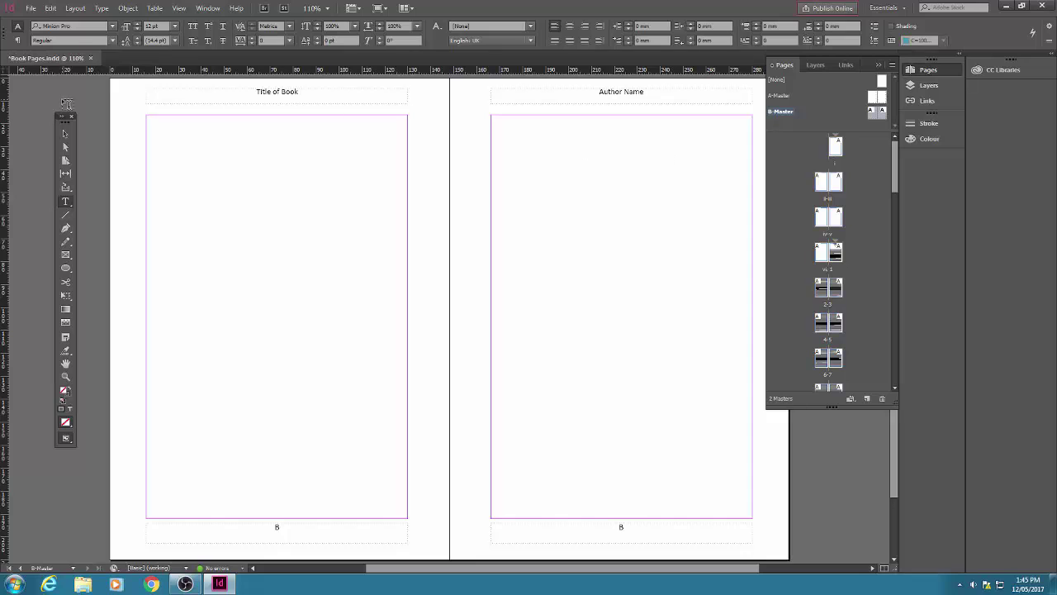
click(60, 130)
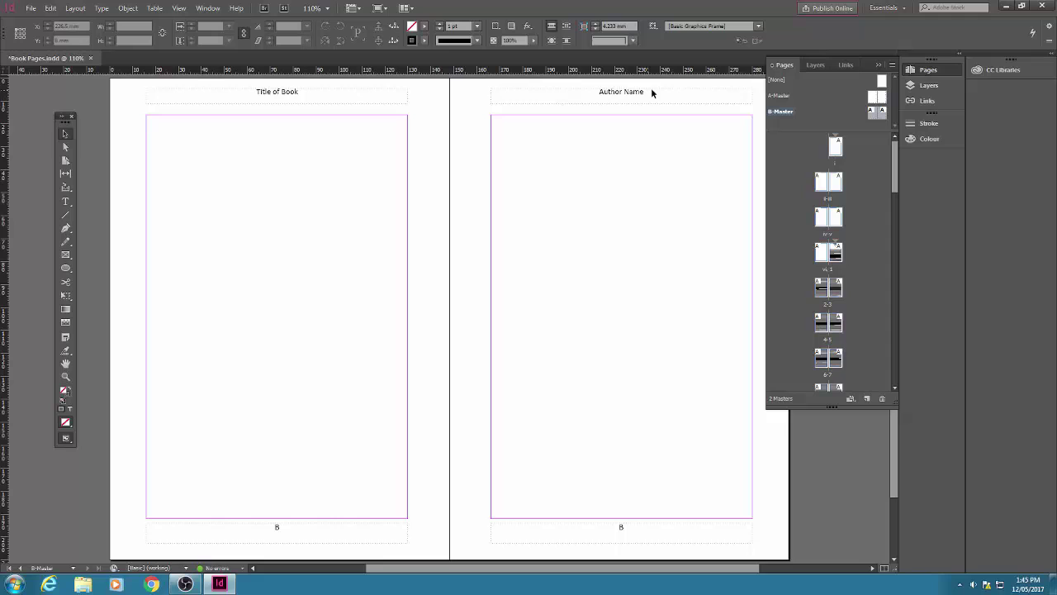
Override all B-Master items and delete its Title of Book and Author Name headers
click(892, 64)
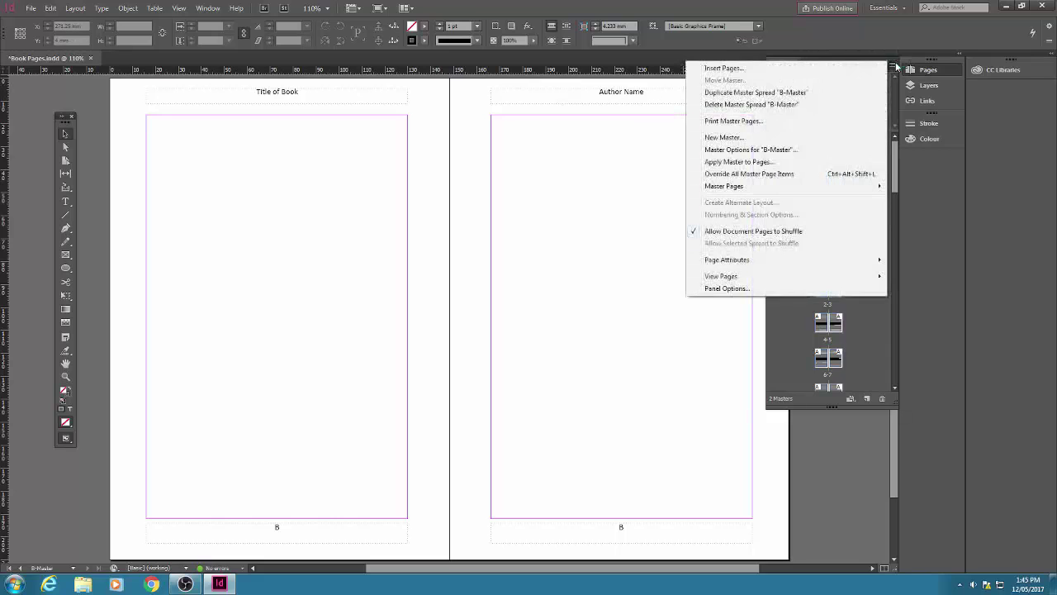
click(775, 175)
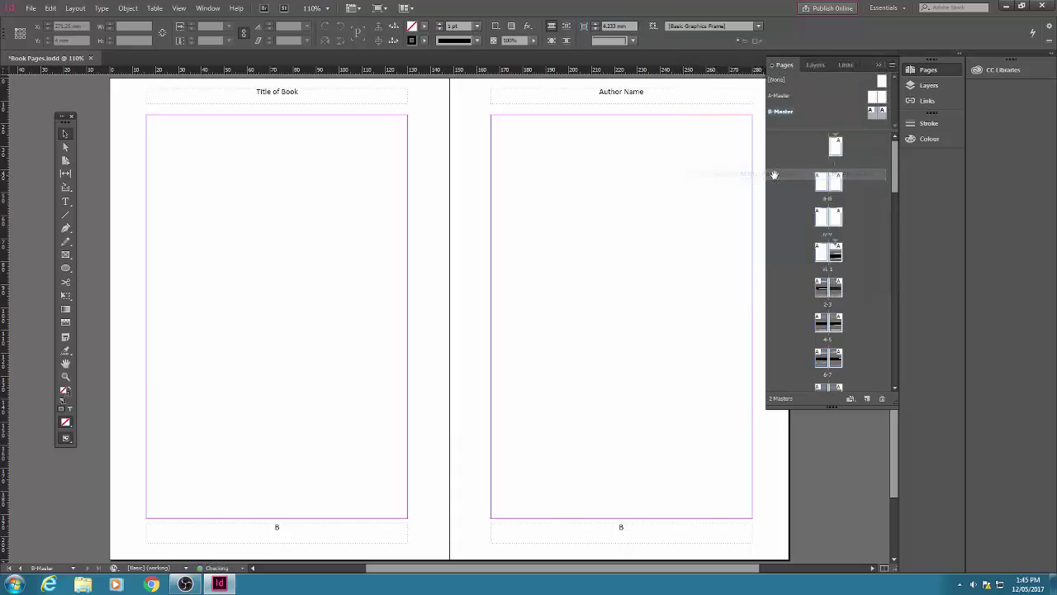
click(168, 101)
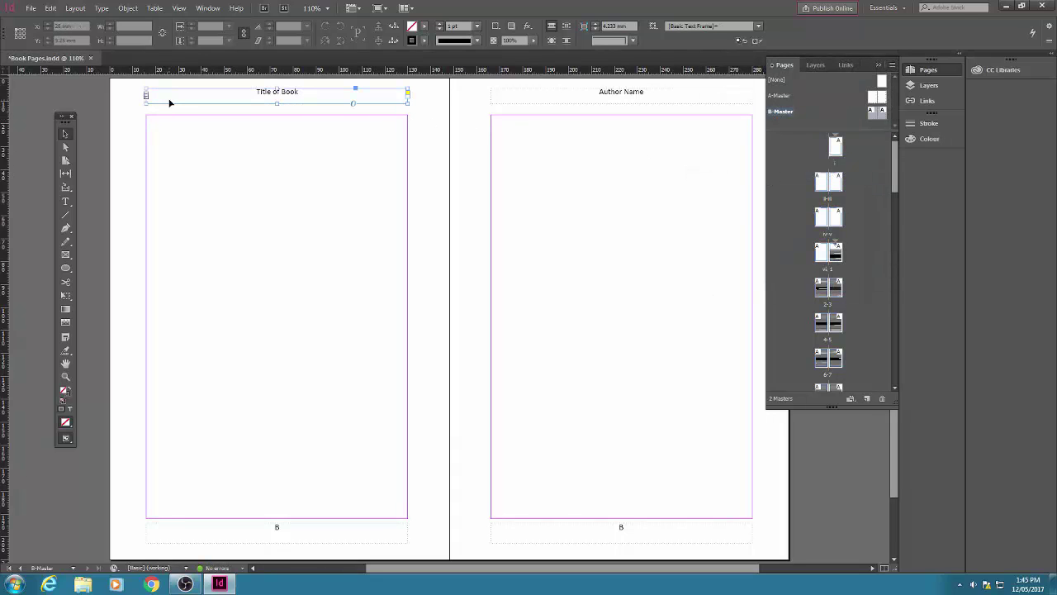
key(Delete)
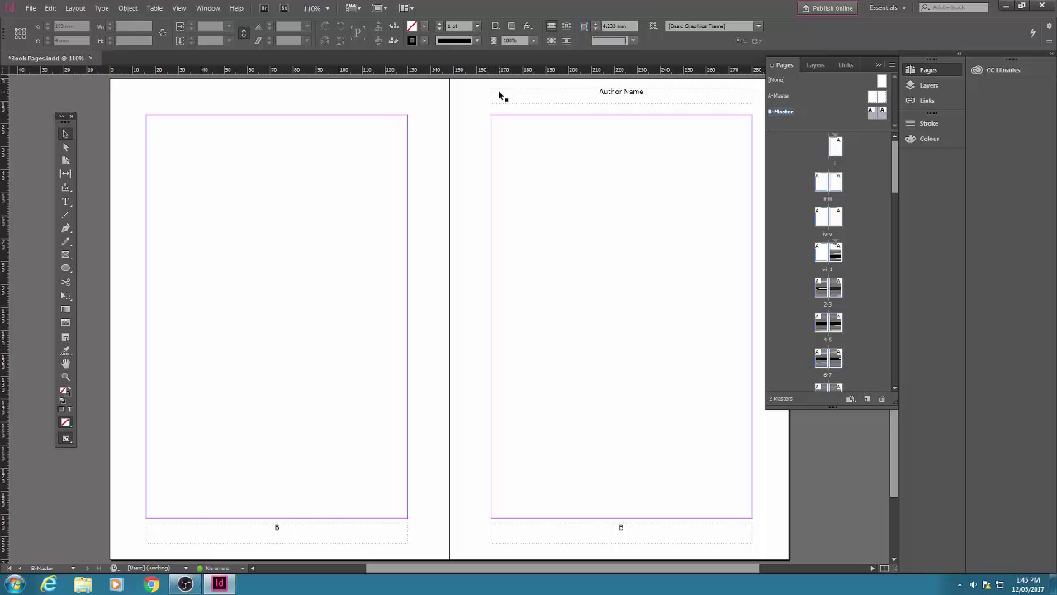
click(524, 91)
key(Delete)
Apply B-Master to chapter-opening pages 1, 20 and 40, checking each spread
drag(881, 120, 840, 259)
double_click(836, 257)
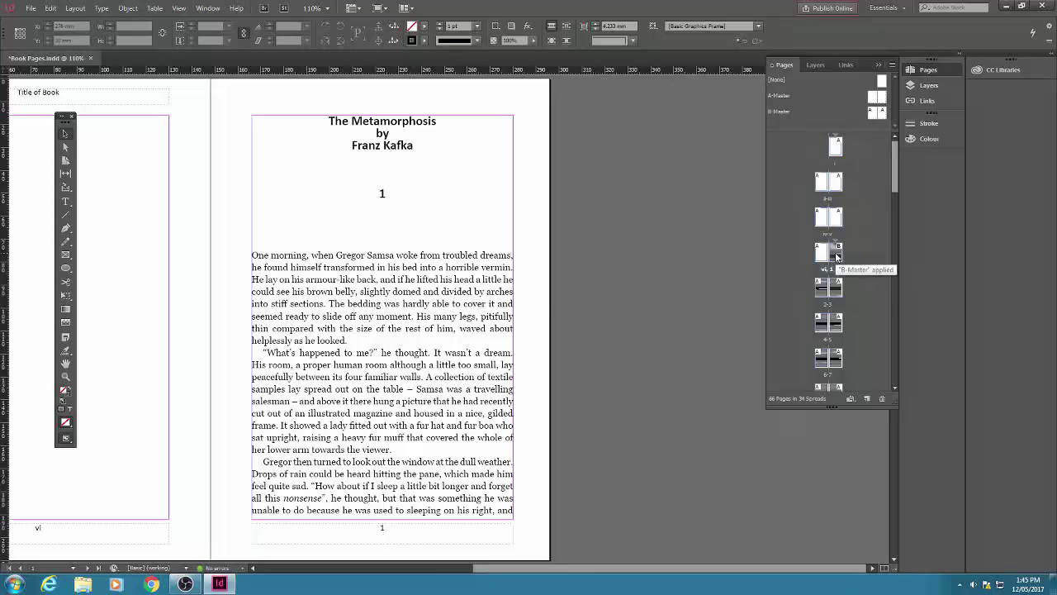
scroll(853, 297, down, 1)
scroll(853, 297, down, 6)
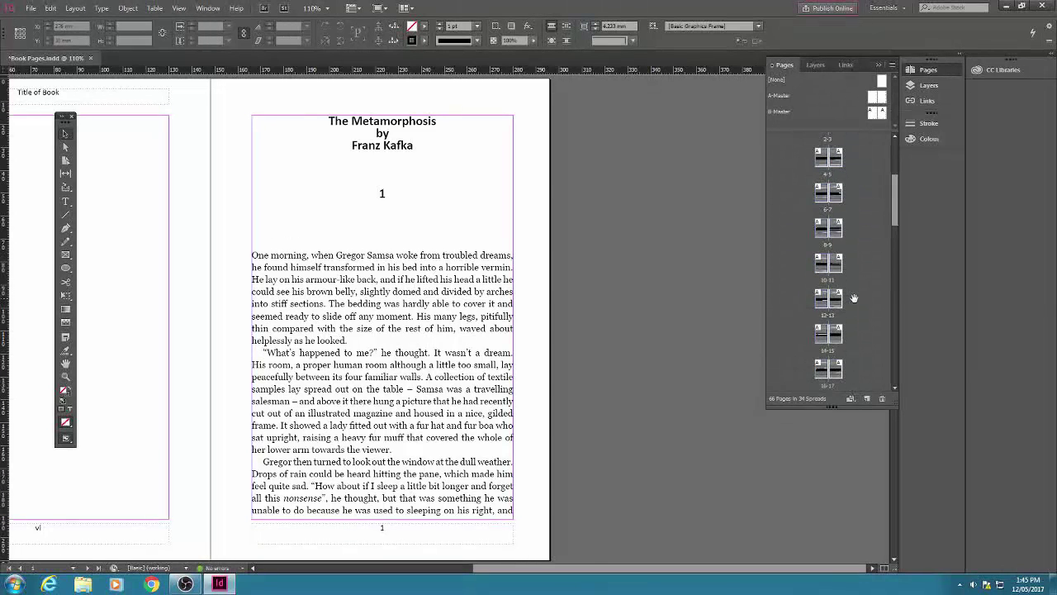
scroll(854, 298, down, 1)
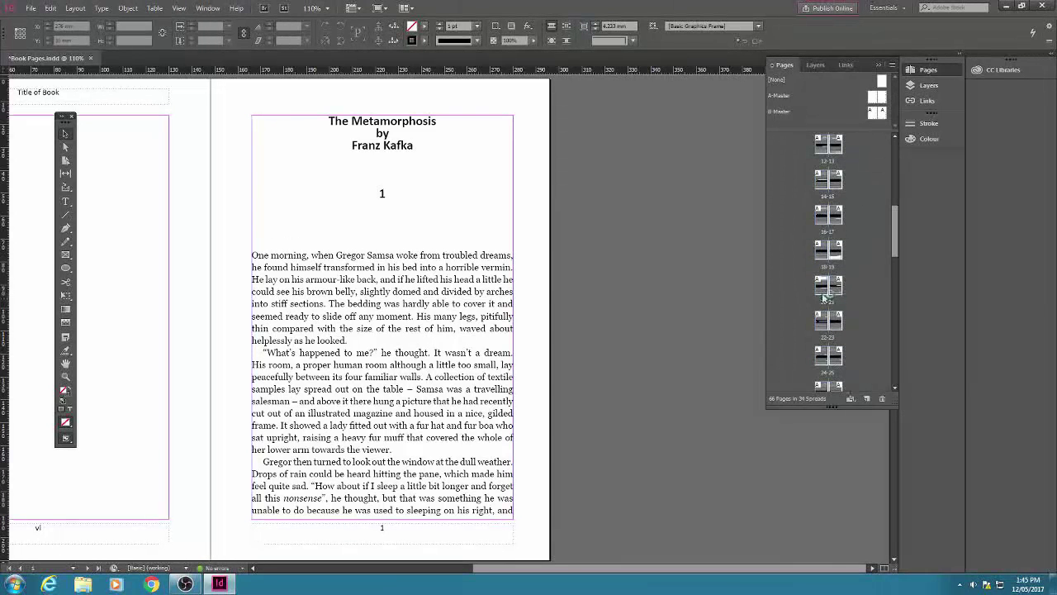
double_click(828, 291)
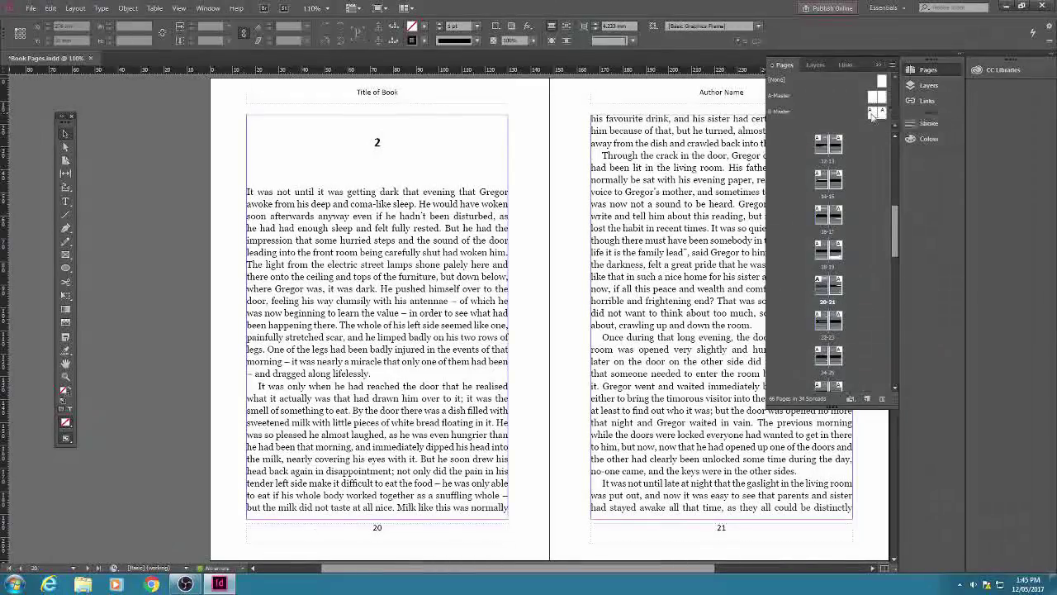
drag(854, 173, 826, 286)
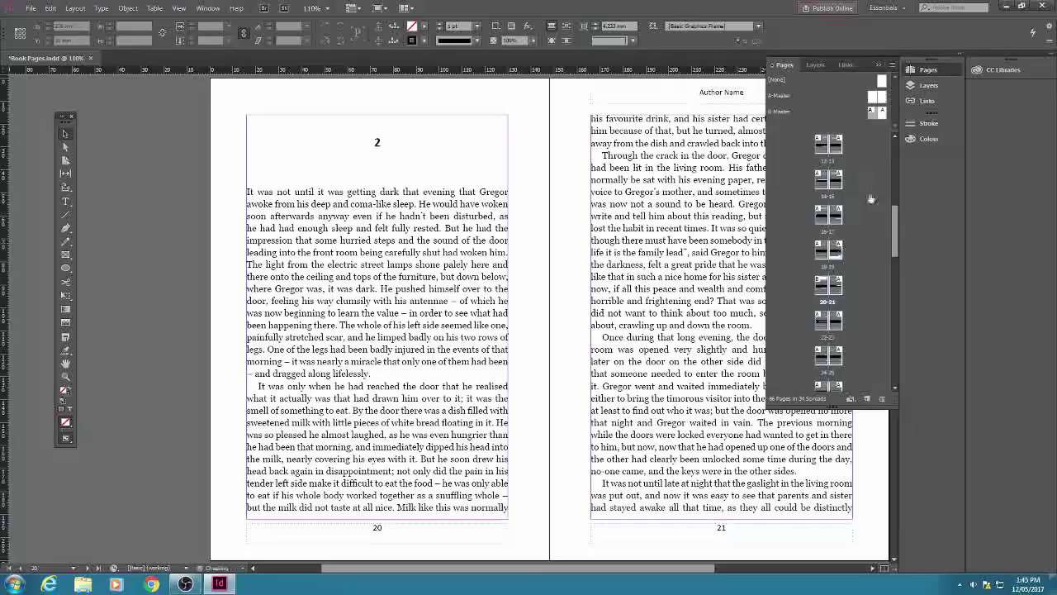
scroll(895, 258, up, 1)
drag(896, 258, 894, 286)
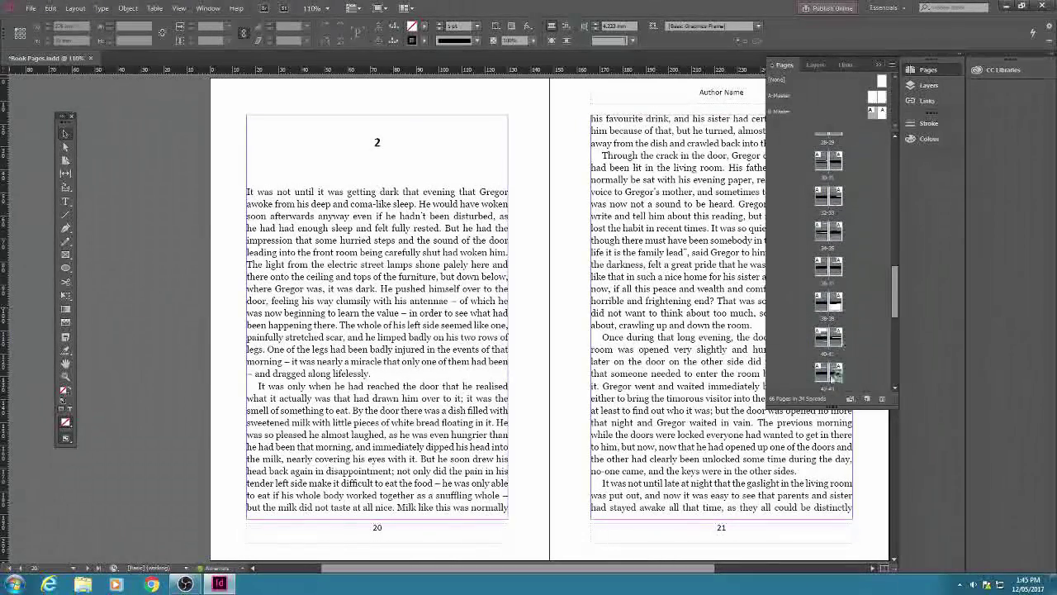
double_click(822, 339)
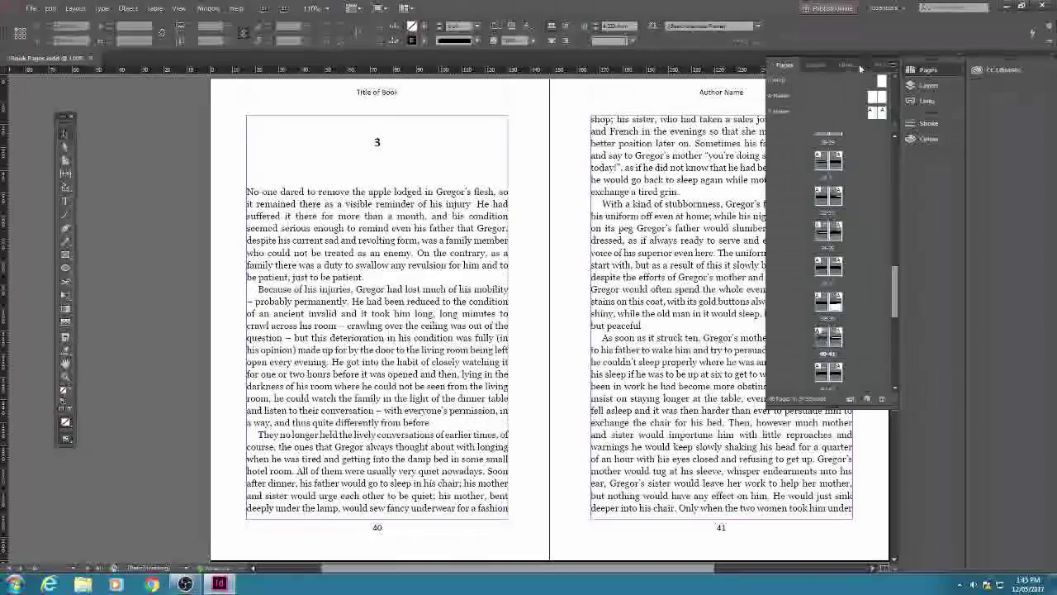
drag(874, 116, 829, 338)
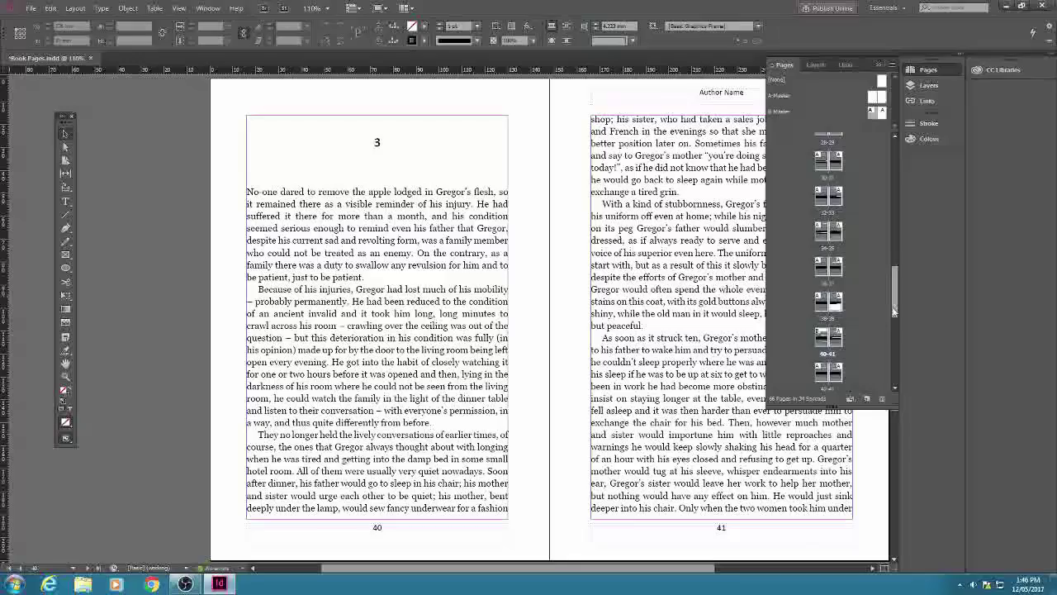
drag(895, 293, 900, 123)
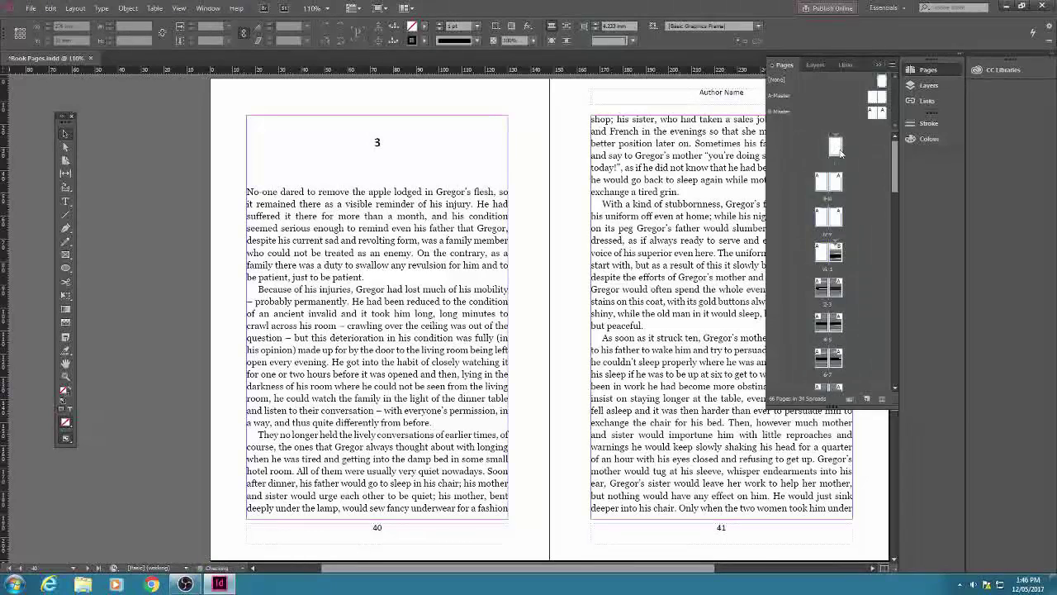
Apply the [None] master to preliminary pages ii and iii, then save the document
double_click(836, 146)
double_click(828, 181)
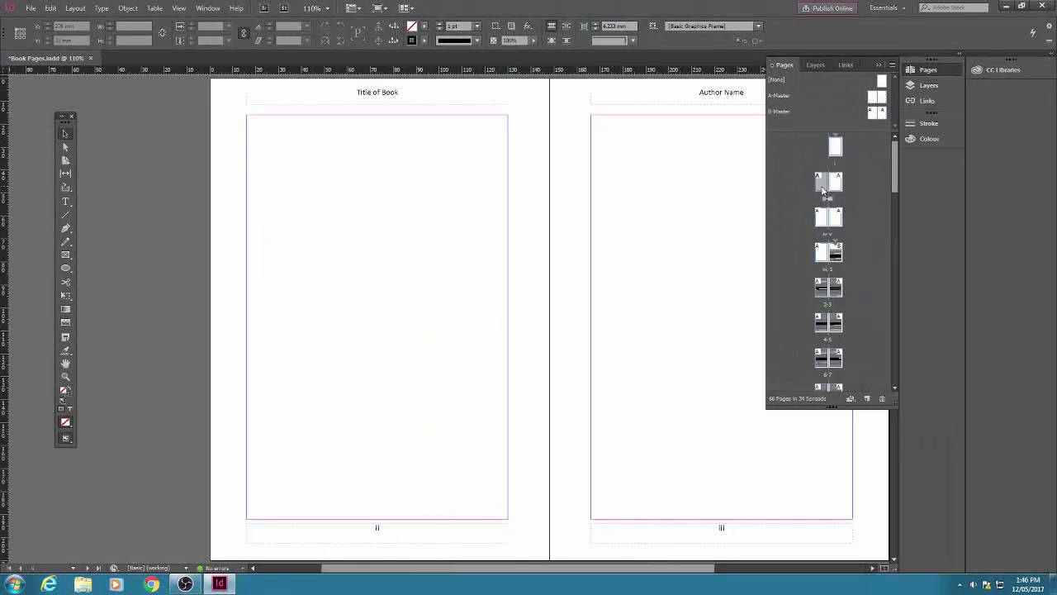
drag(880, 80, 826, 179)
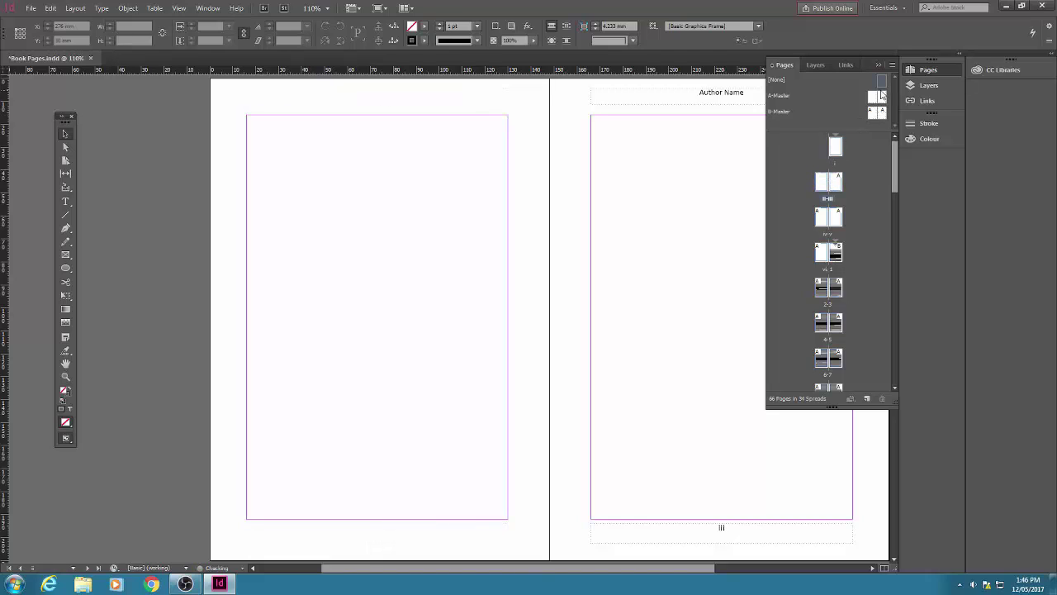
drag(882, 83, 842, 183)
click(31, 9)
click(42, 86)
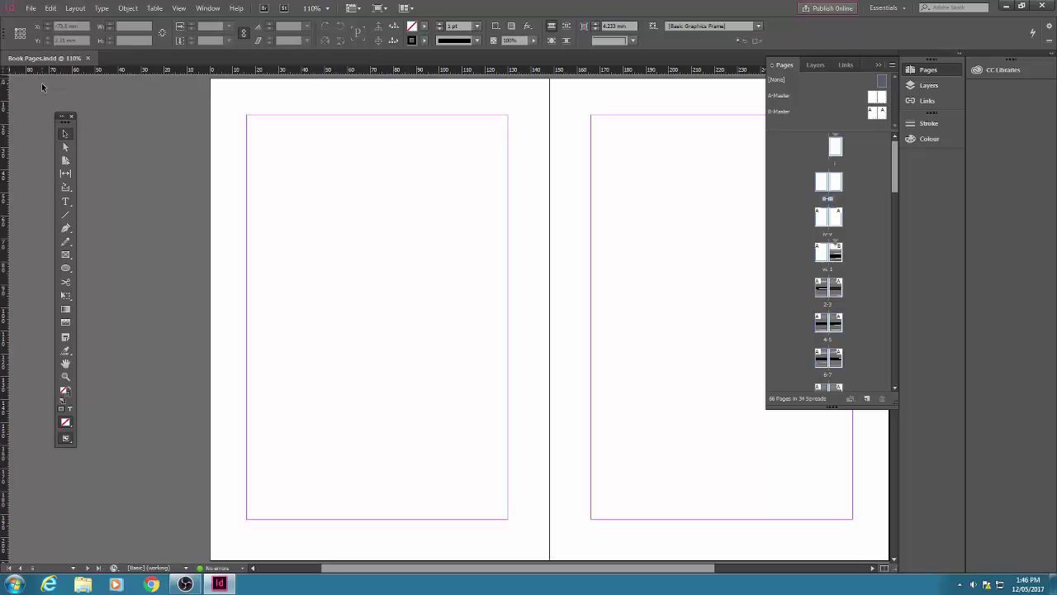
Export all pages to Book Pages.pdf using the [Press Quality] PDF preset
click(34, 11)
mouse_move(47, 206)
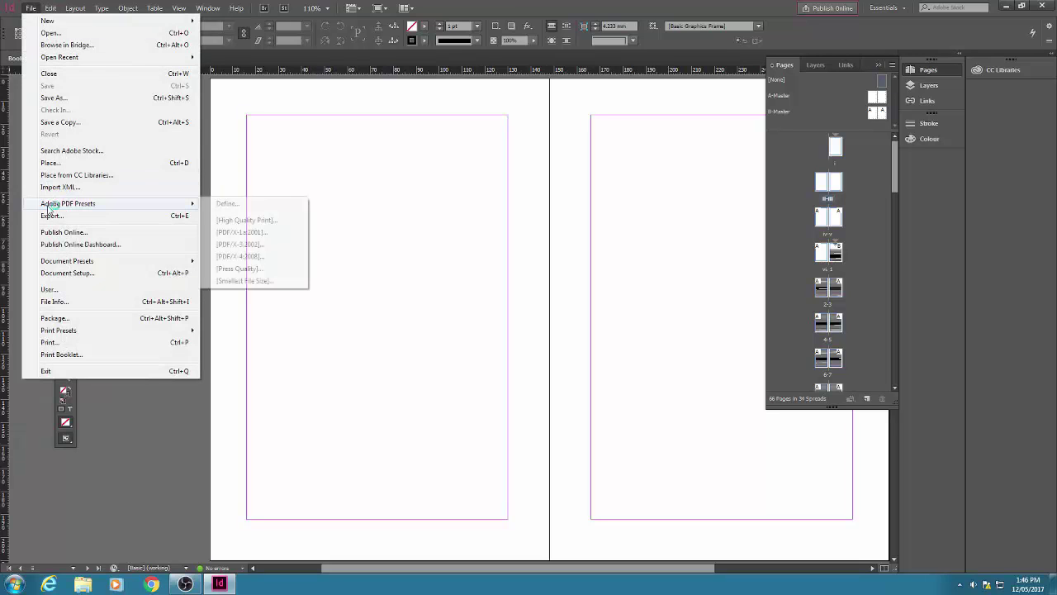
click(253, 270)
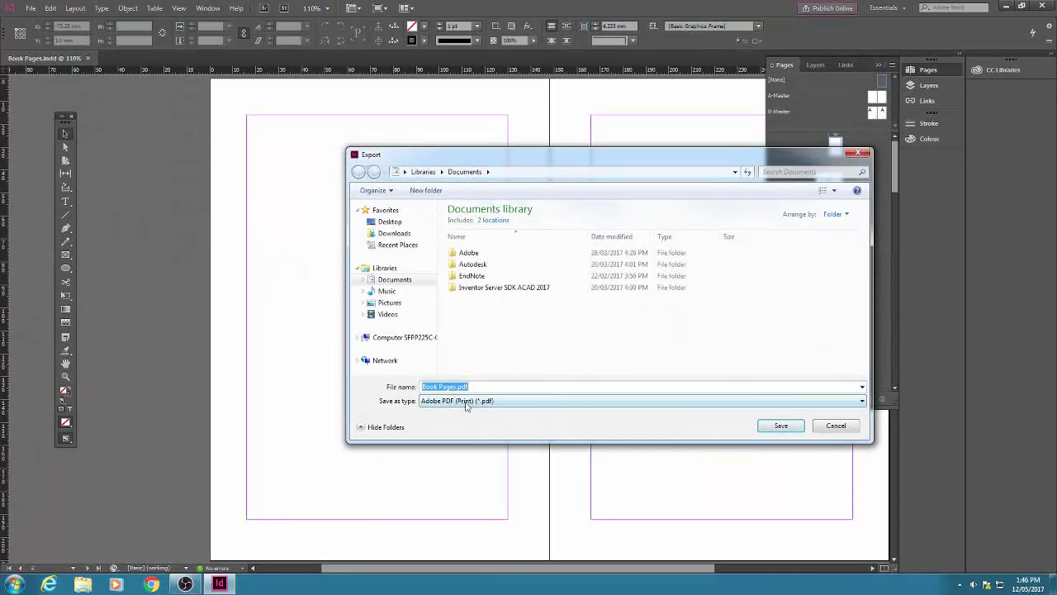
click(780, 427)
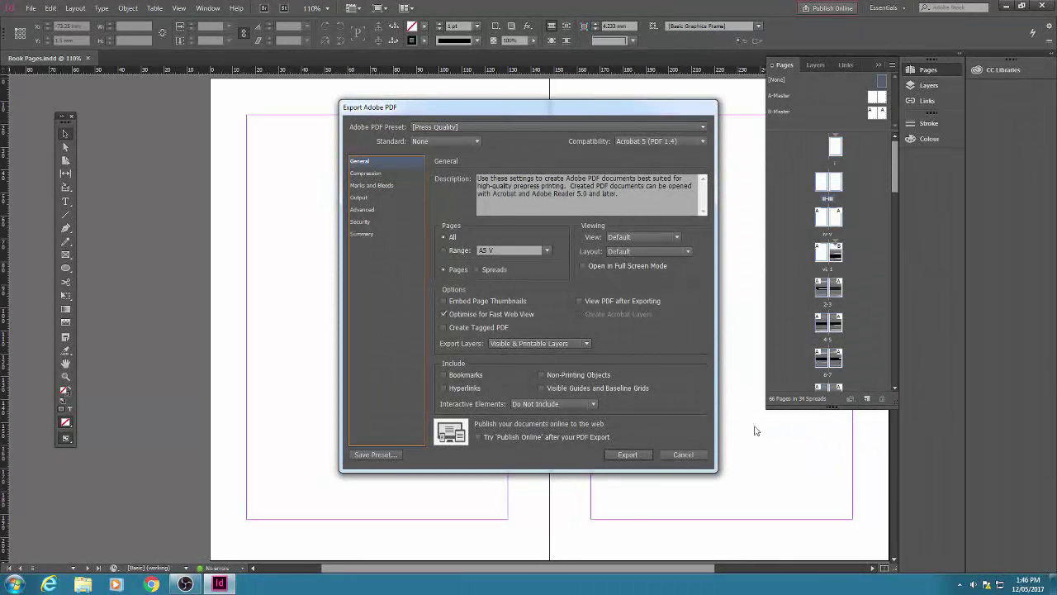
click(637, 454)
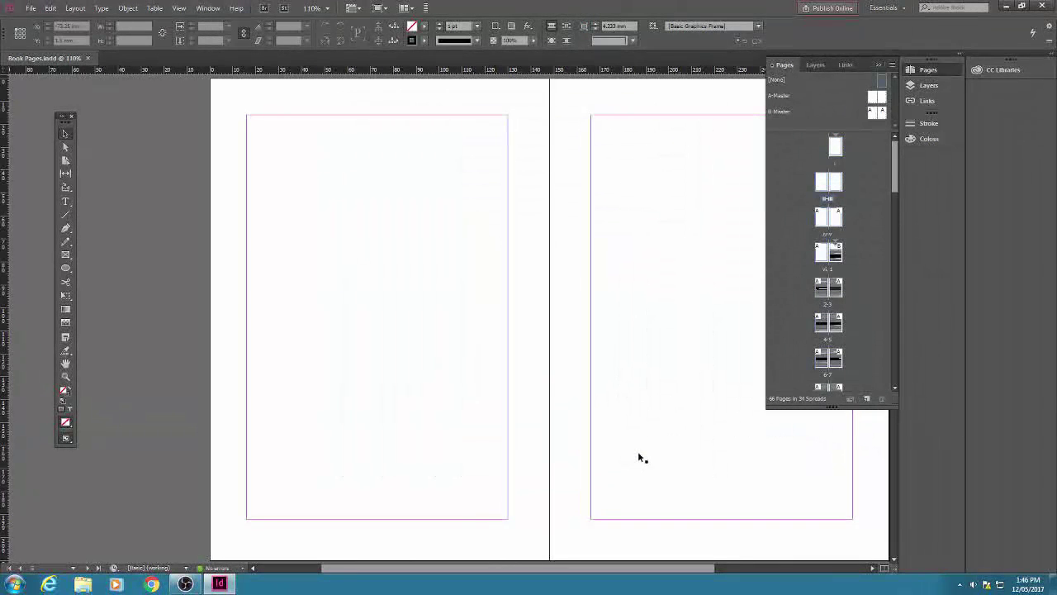
Minimise InDesign and open Book Pages.pdf from the My Documents folder
click(1005, 6)
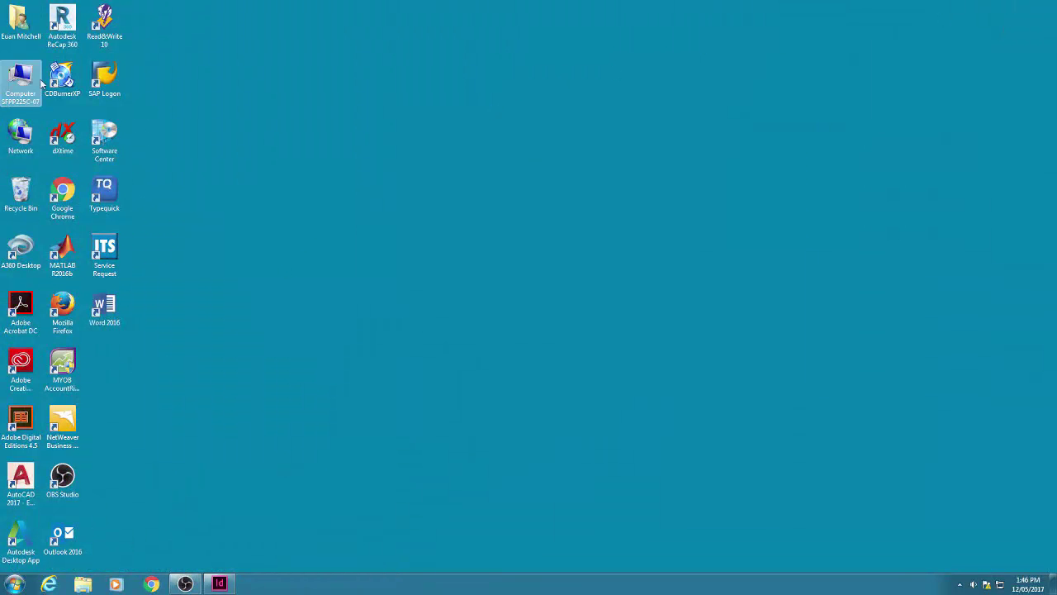
double_click(13, 27)
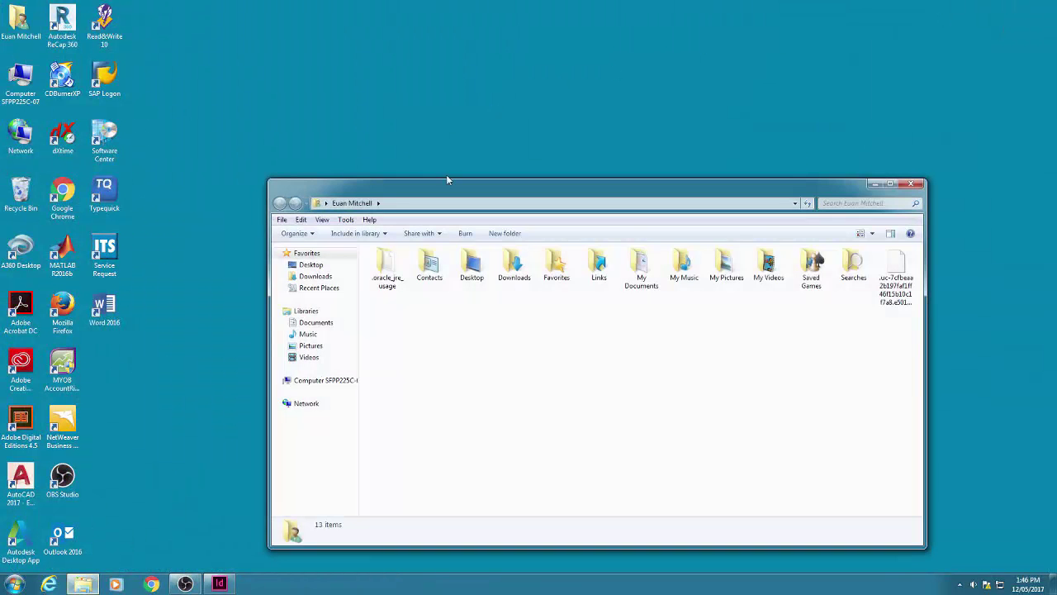
double_click(641, 272)
double_click(417, 311)
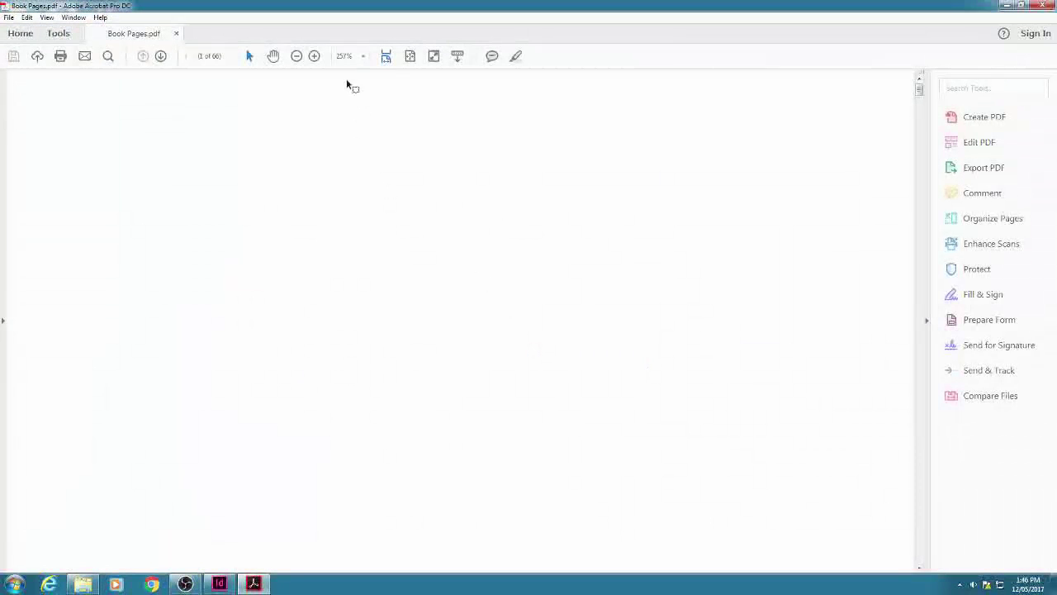
Zoom the PDF out to 66.7% so whole pages are visible
click(298, 57)
click(298, 56)
click(298, 57)
click(298, 57)
click(297, 57)
click(298, 57)
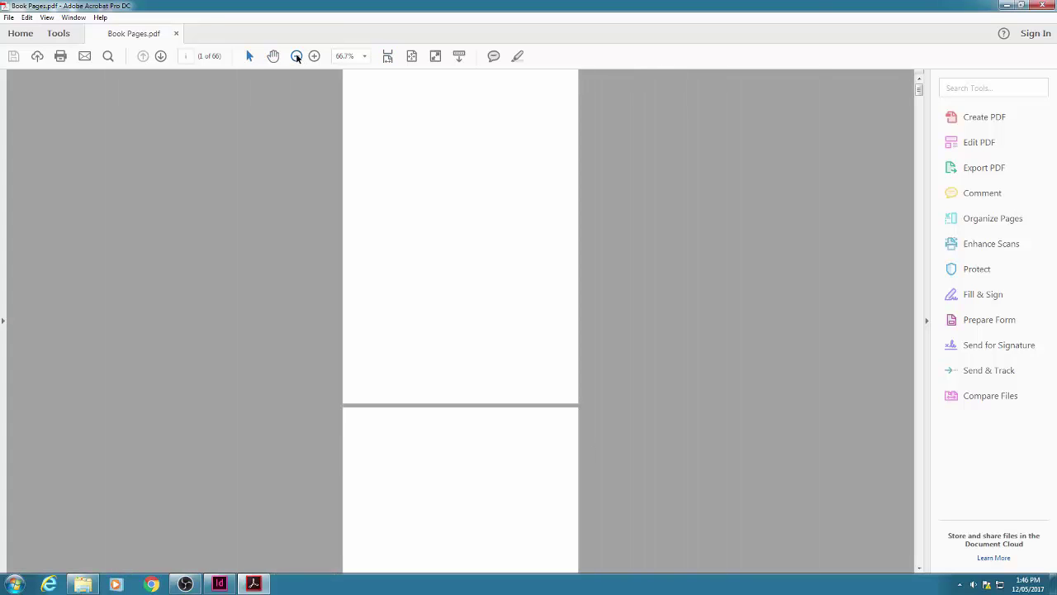
Page through the Roman-numeral preliminary pages into body pages 1 to 4
click(161, 56)
click(161, 56)
click(161, 56)
click(161, 56)
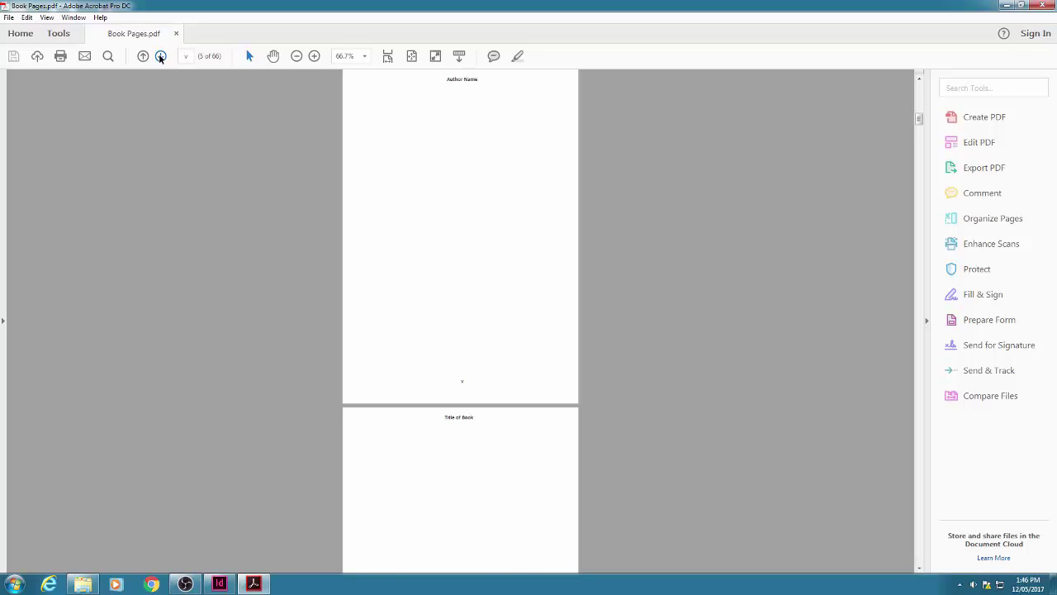
click(161, 56)
click(161, 56)
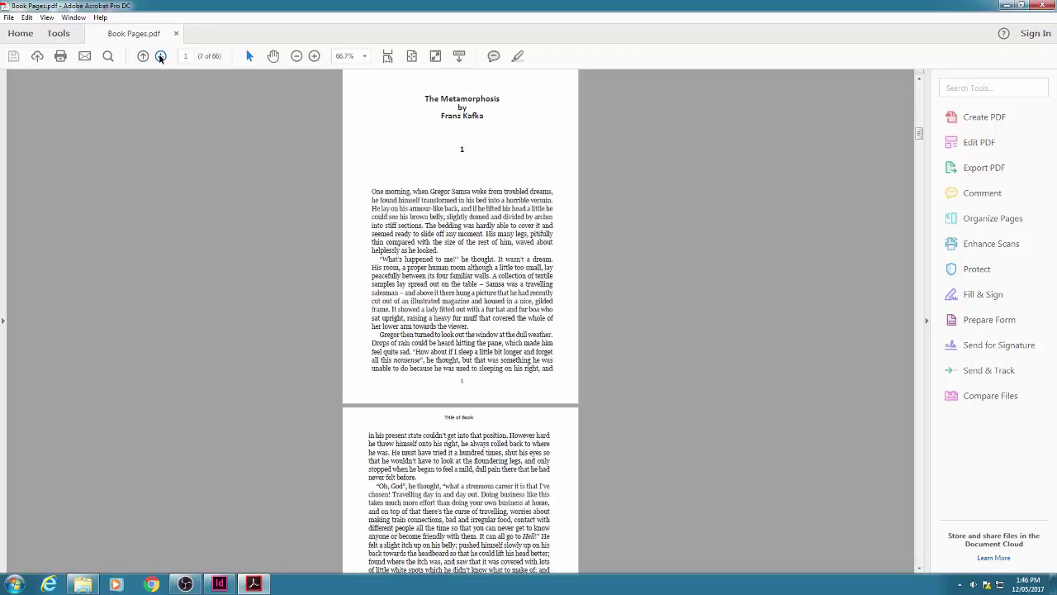
click(161, 56)
click(161, 56)
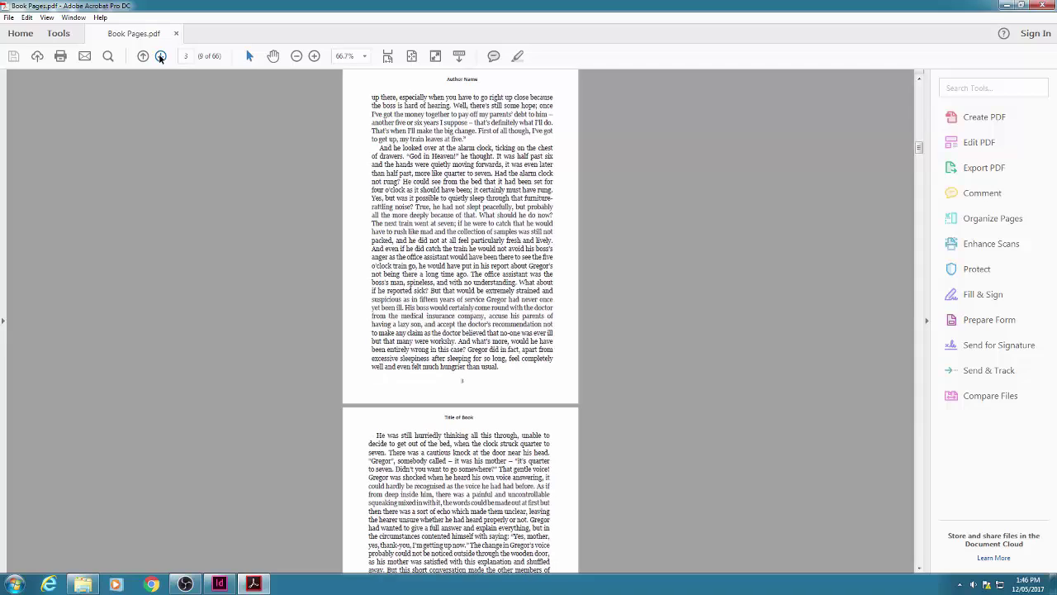
click(161, 56)
click(161, 57)
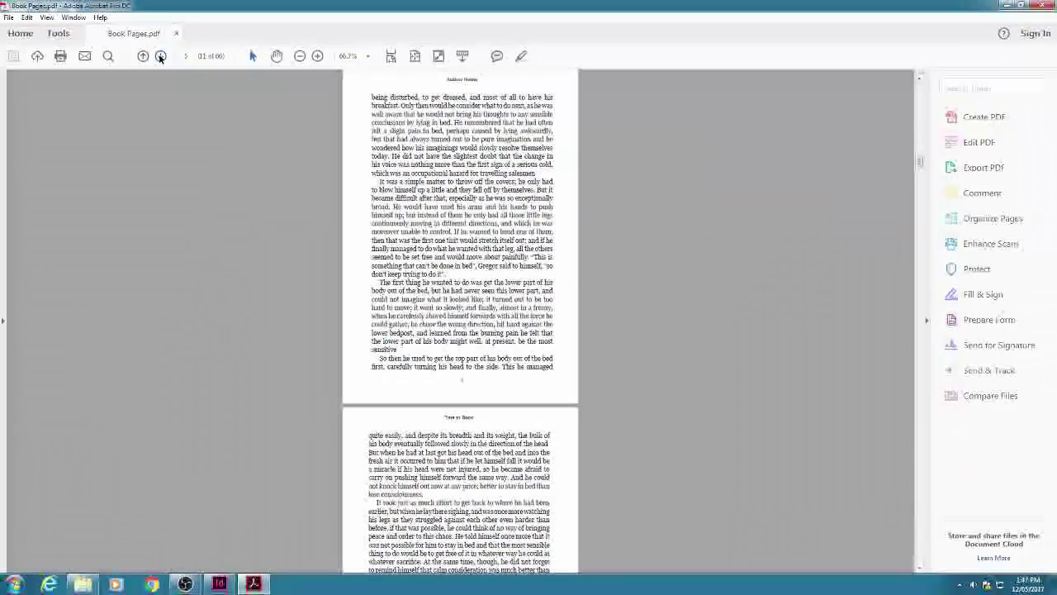